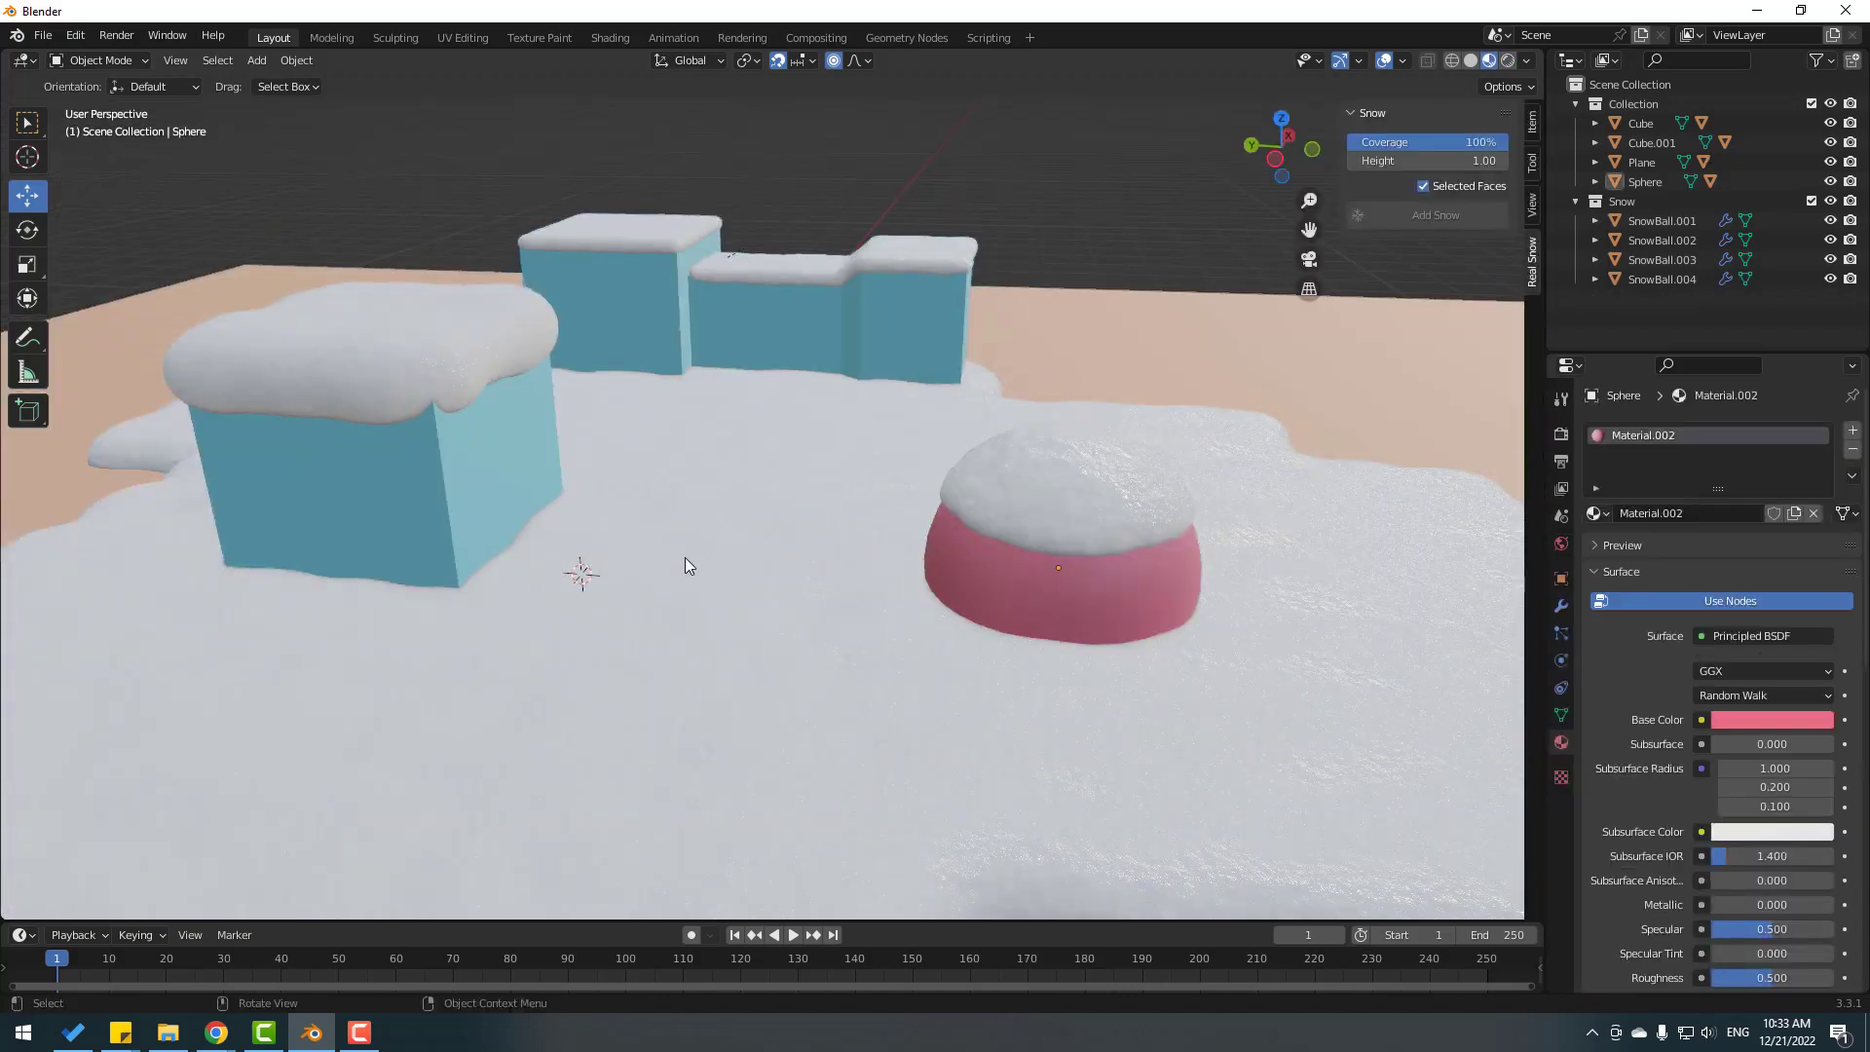
middle_click_drag(686, 557, 1101, 612)
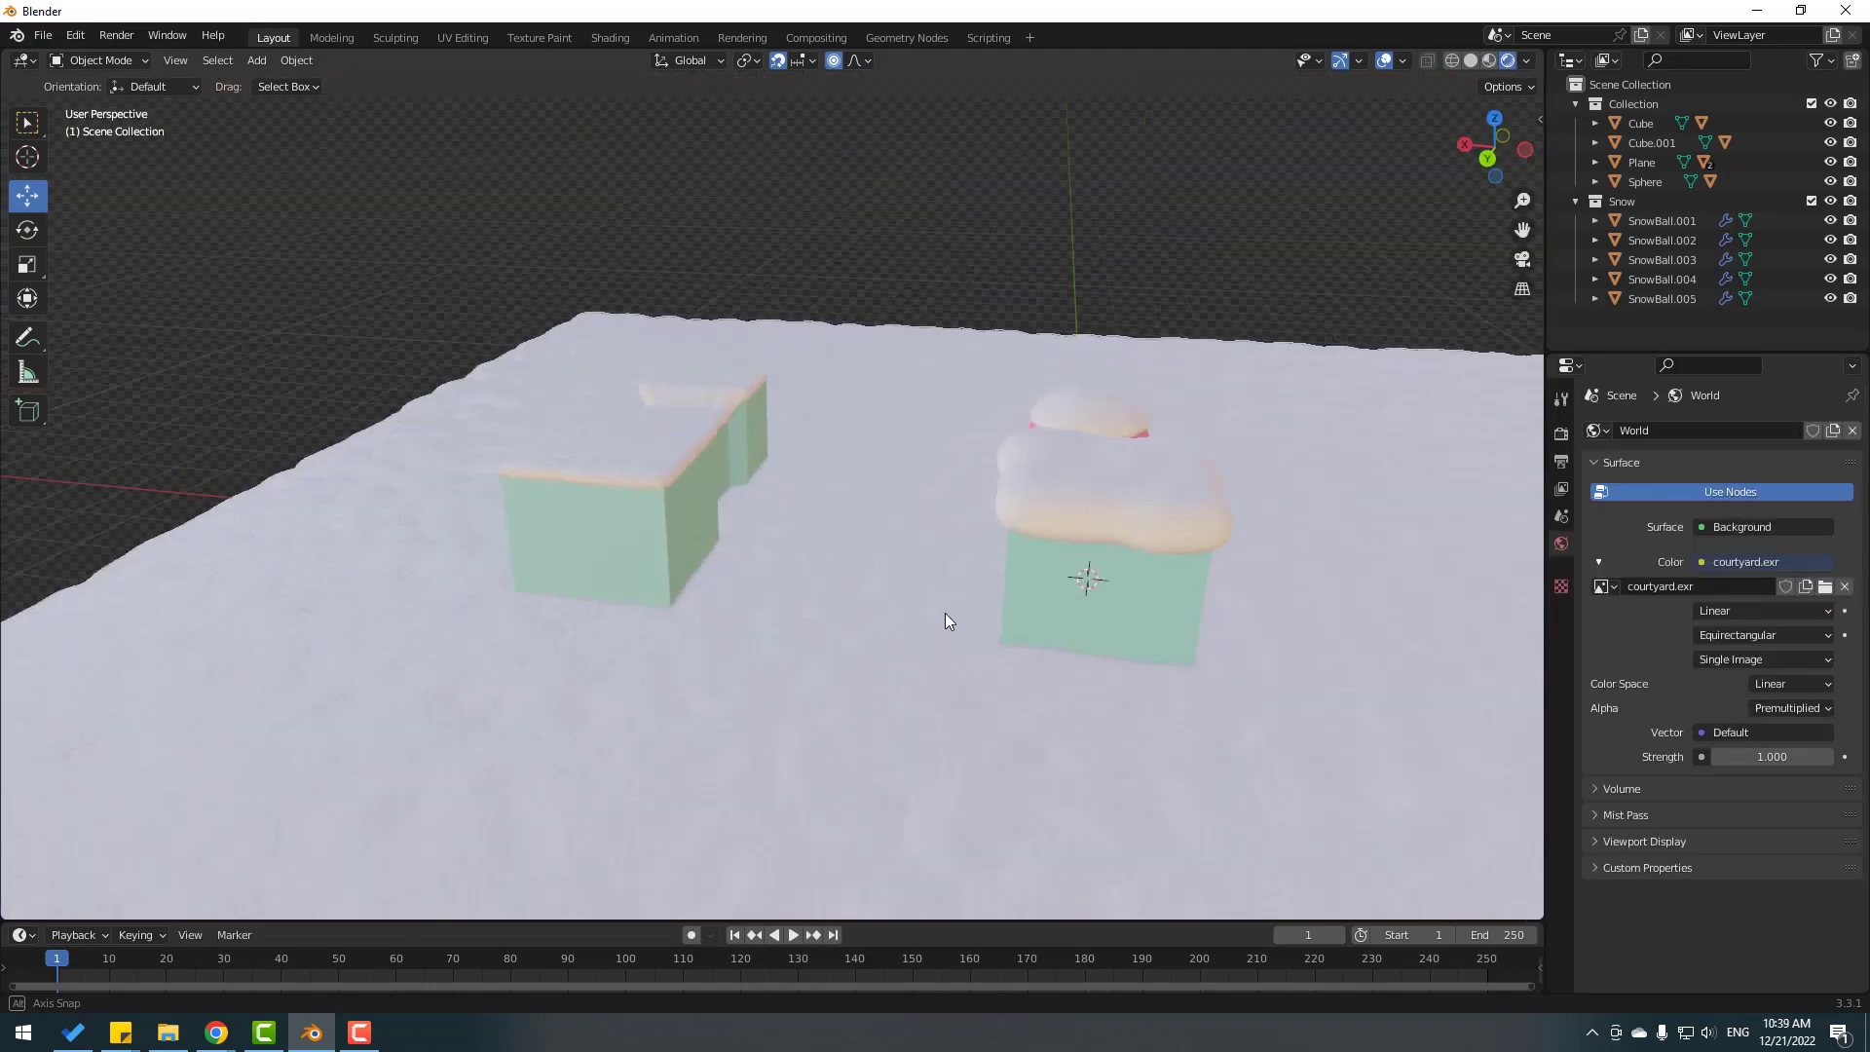
middle_click_drag(944, 617, 1063, 647)
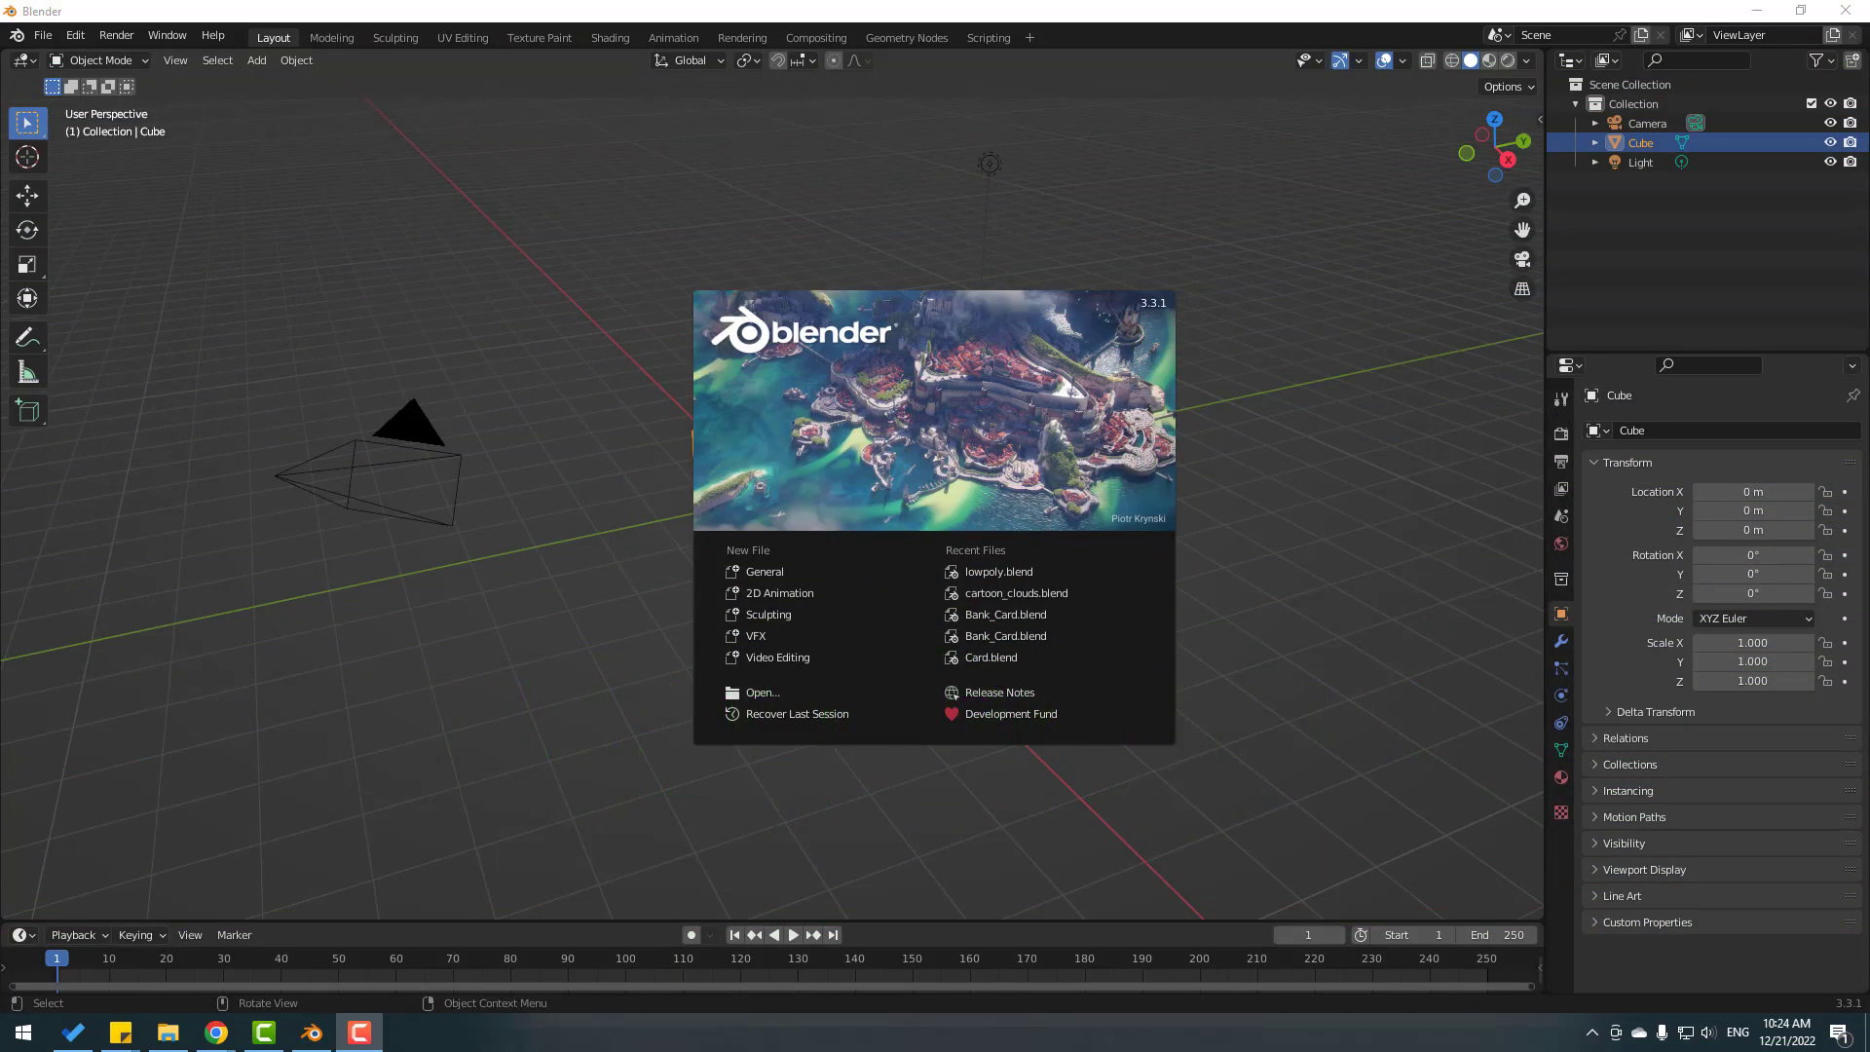
Create a new General file and delete the default camera and light
left_click(756, 573)
left_click(317, 484)
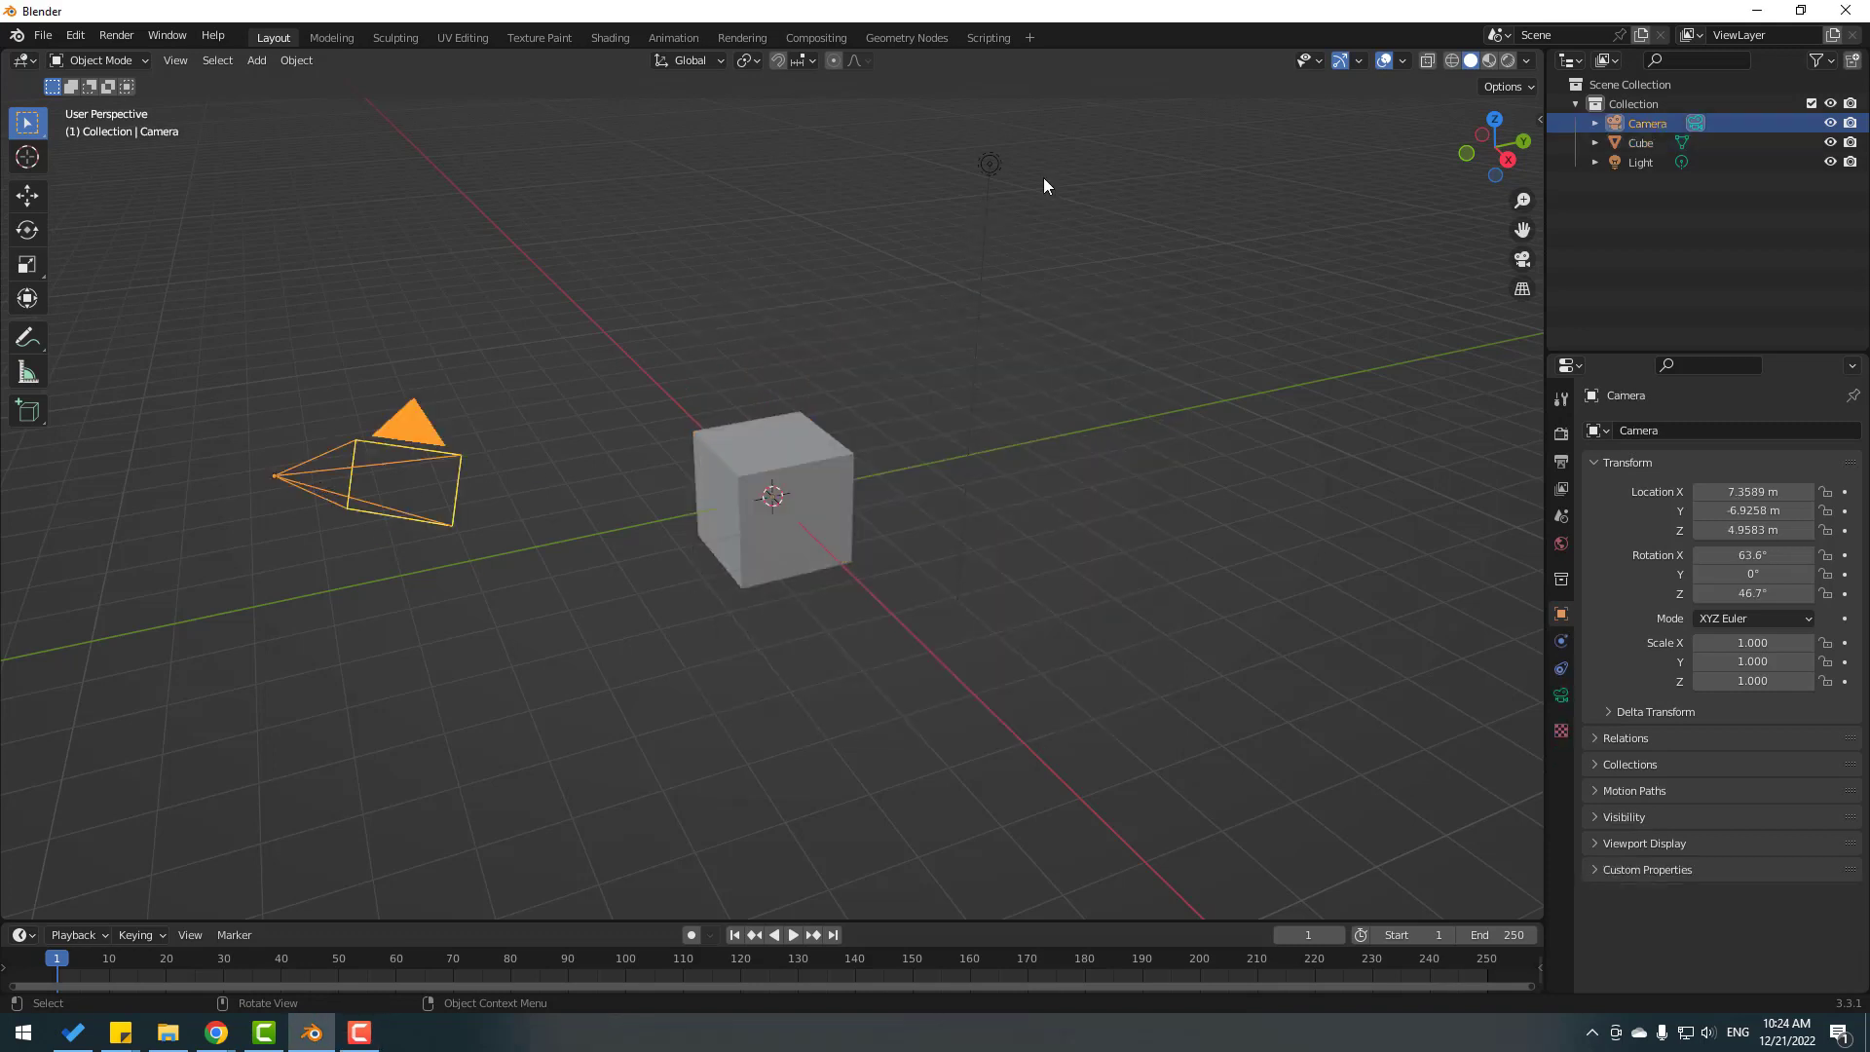
left_click_drag(1039, 138, 958, 187, "shift")
key("Delete")
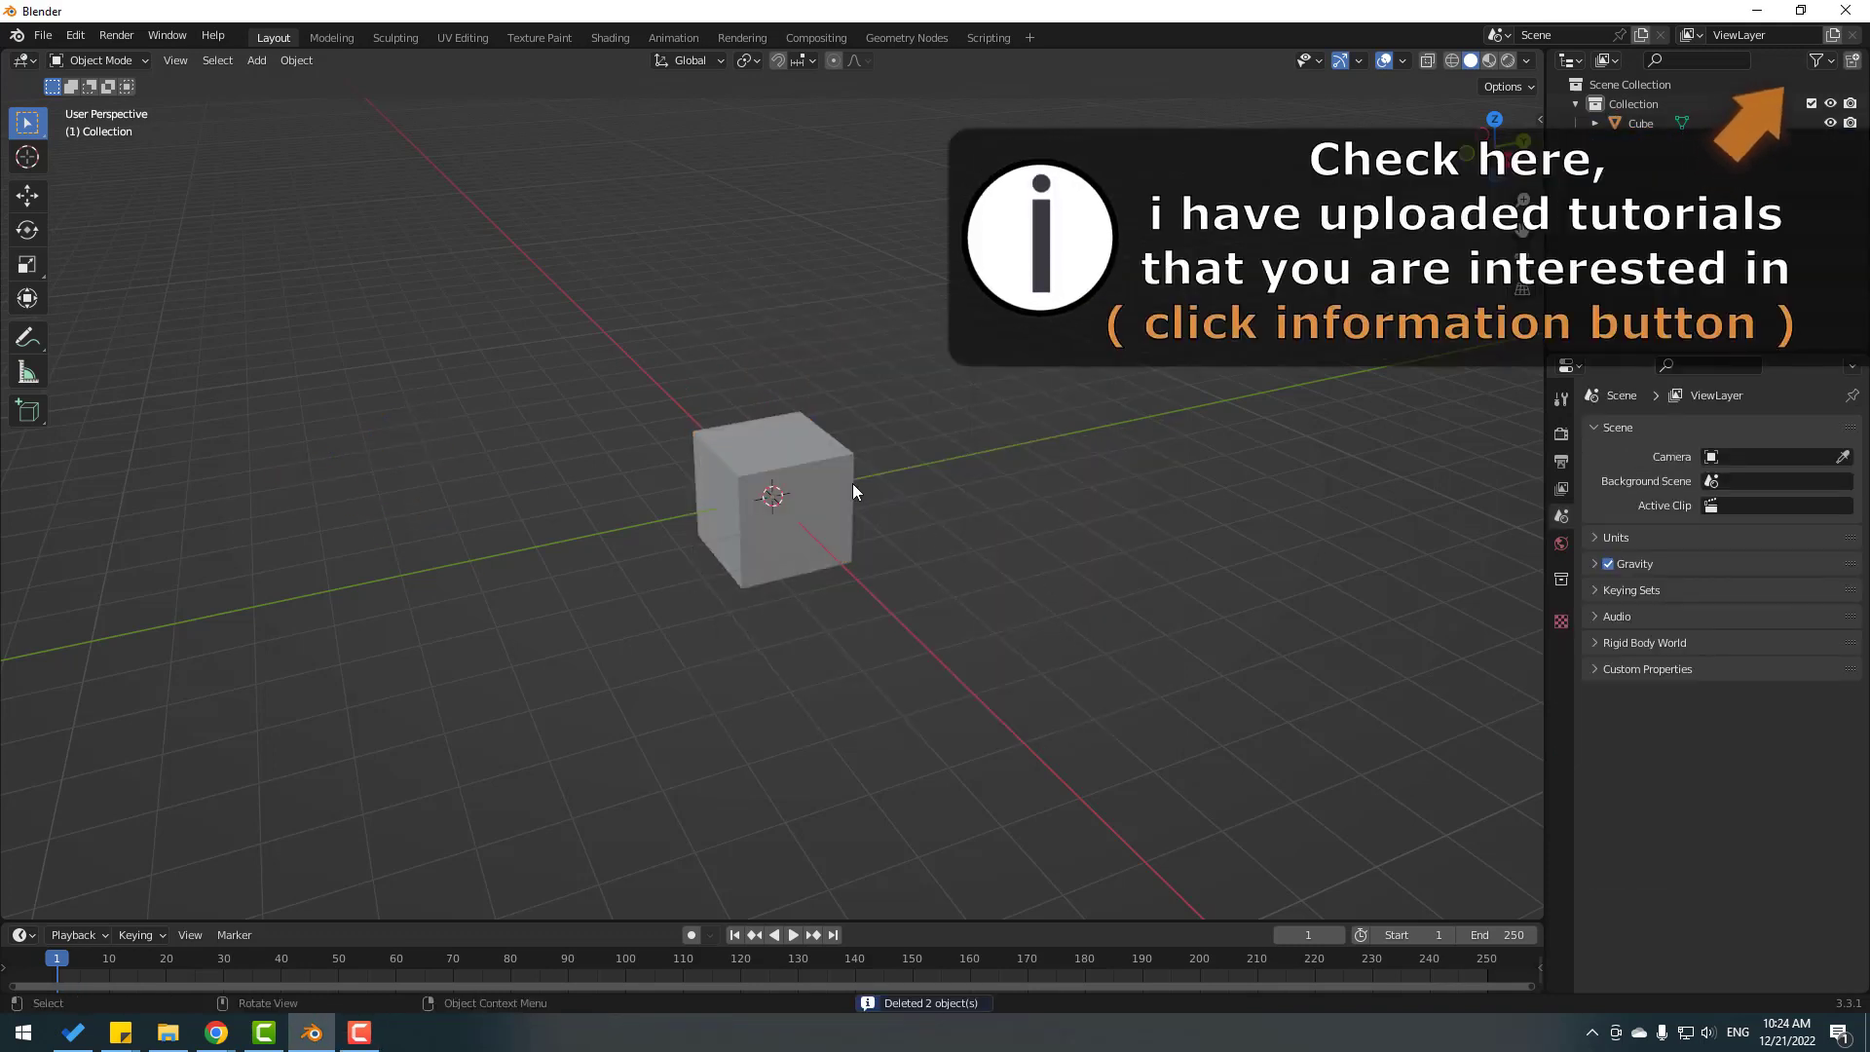
Move the default cube up along Z to about 0.89 m and deselect it
left_click(845, 487)
left_click(28, 195)
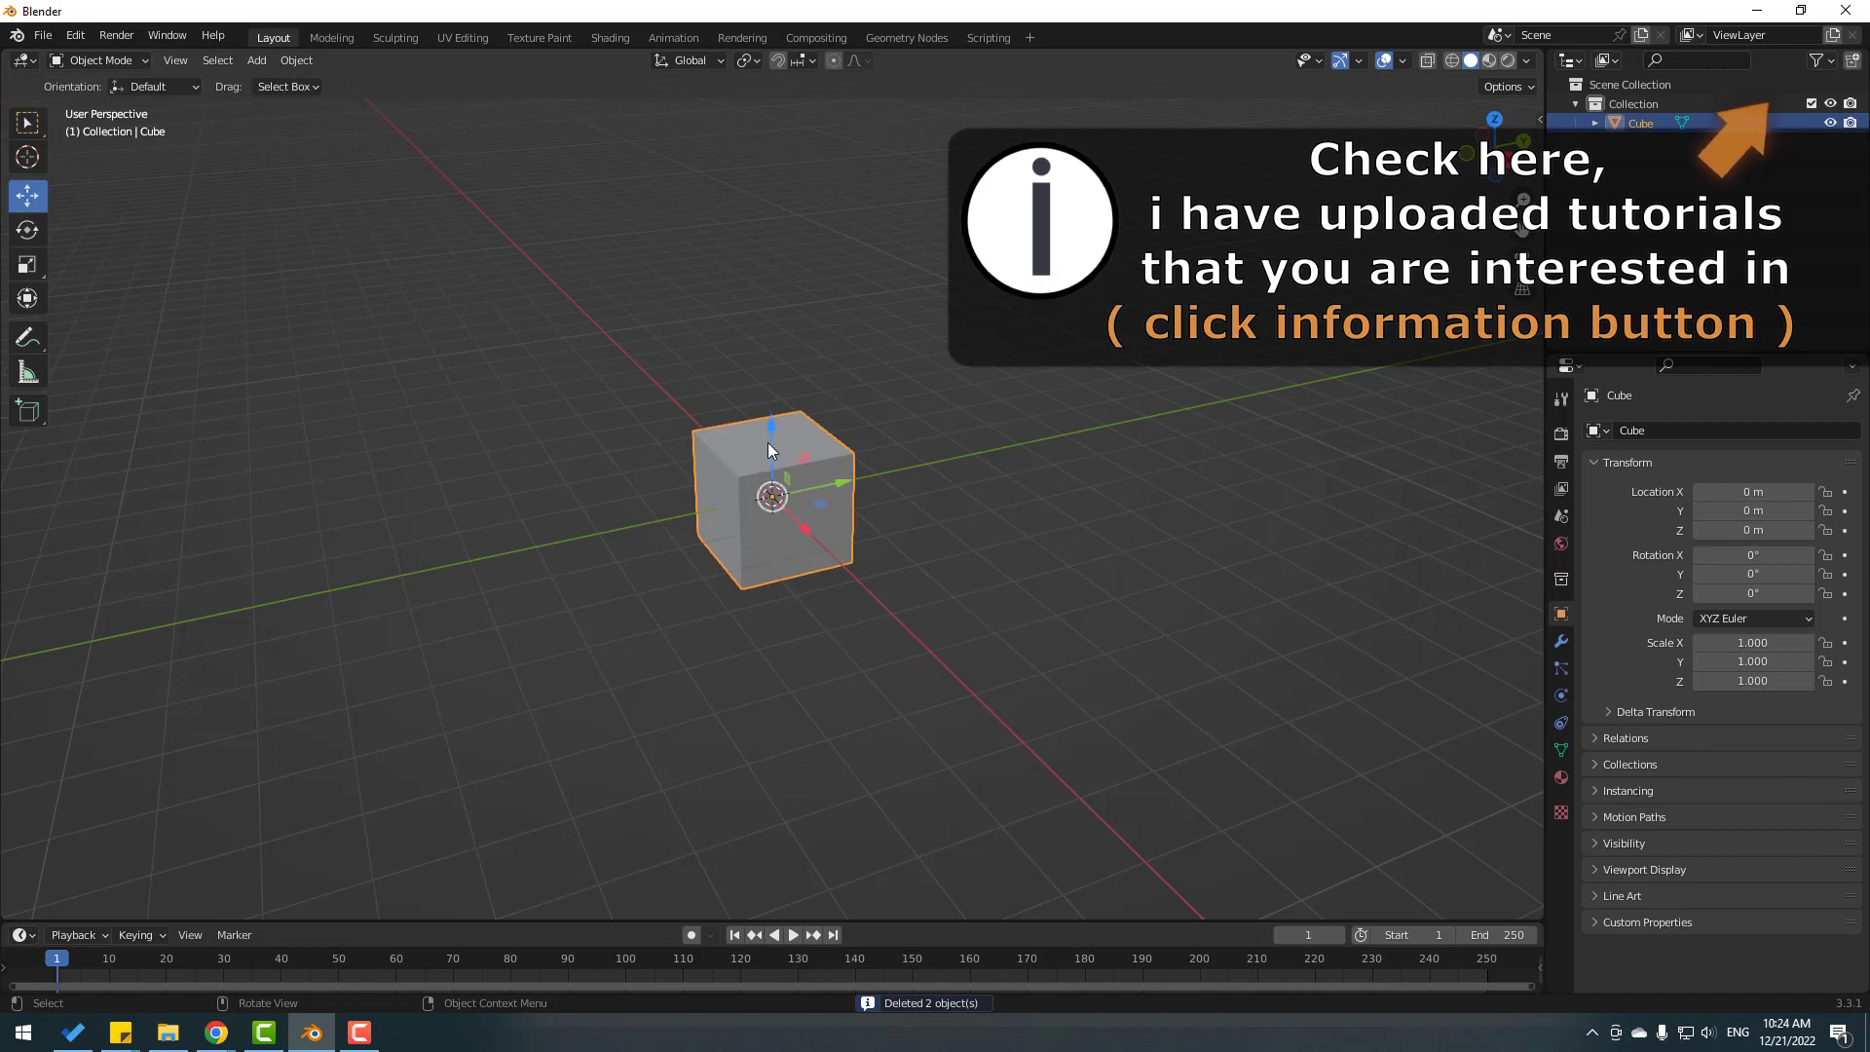
left_click_drag(770, 450, 774, 394)
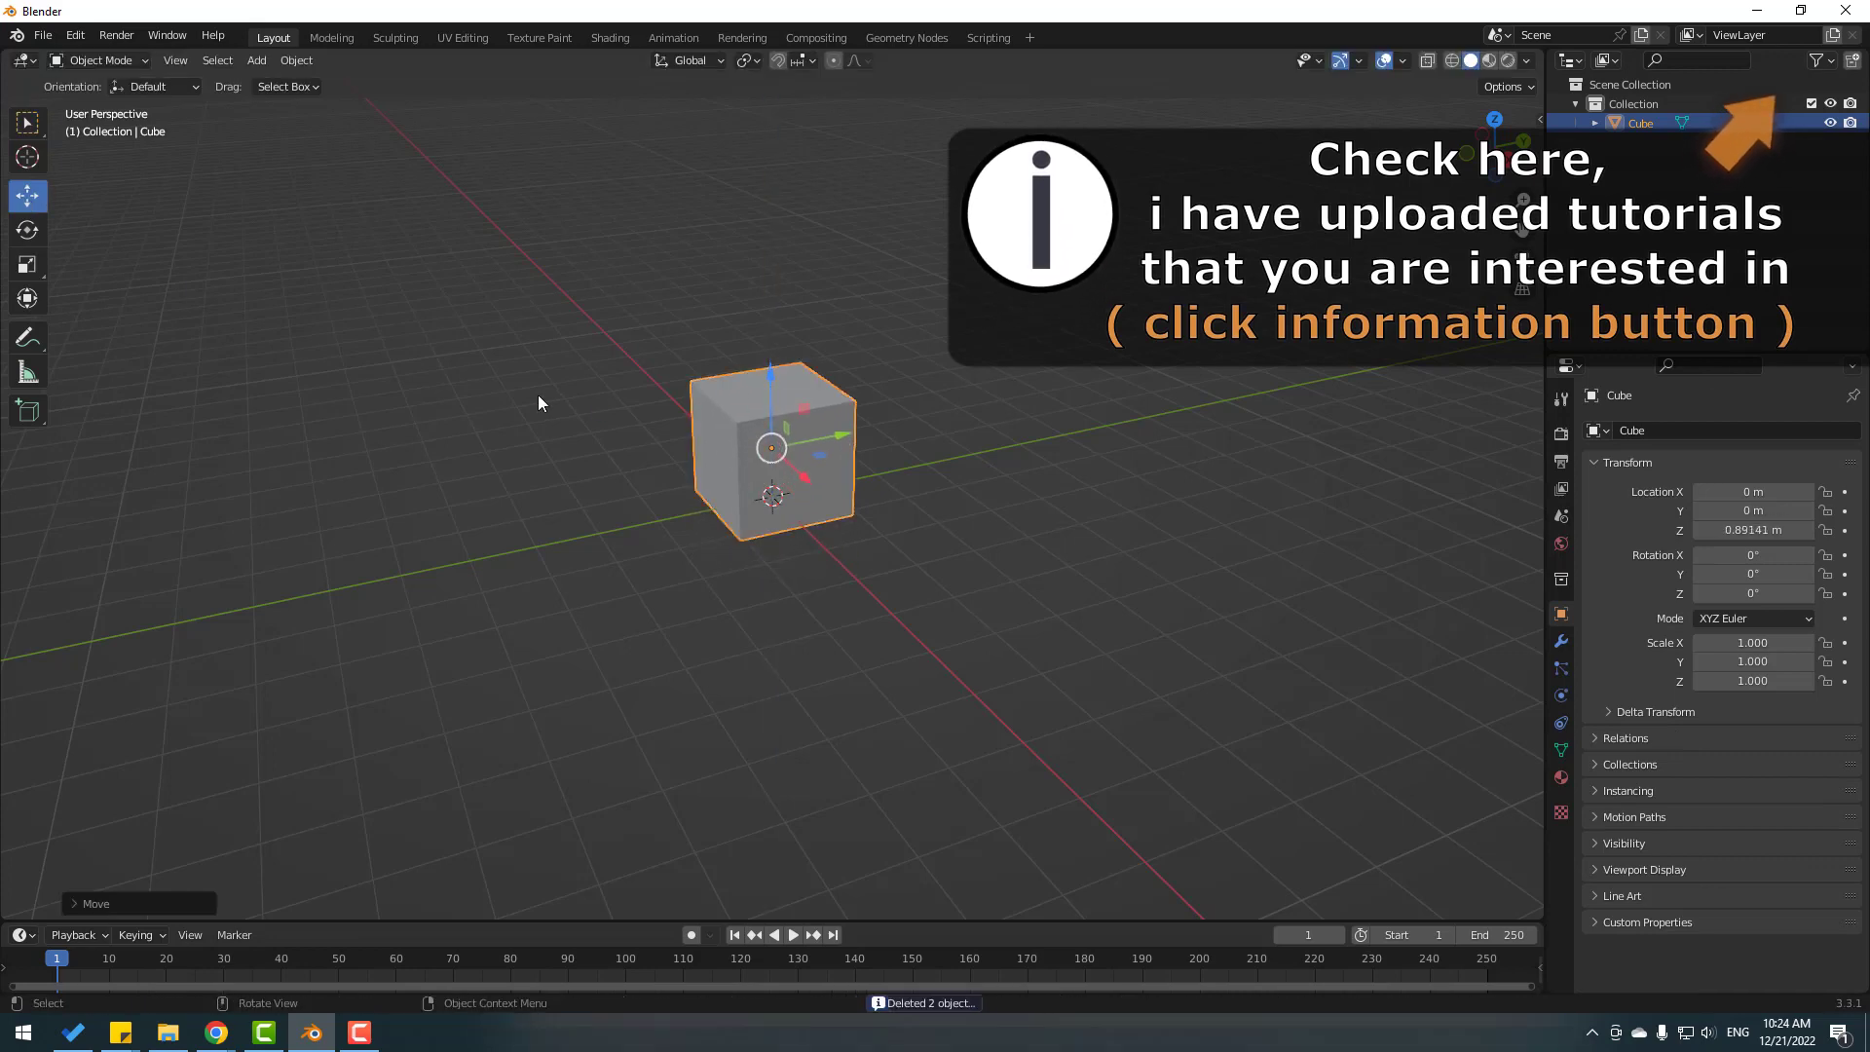
left_click(537, 394)
Add a plane mesh and scale it uniformly to about 12.5 to serve as the ground
left_click(257, 62)
mouse_move(261, 82)
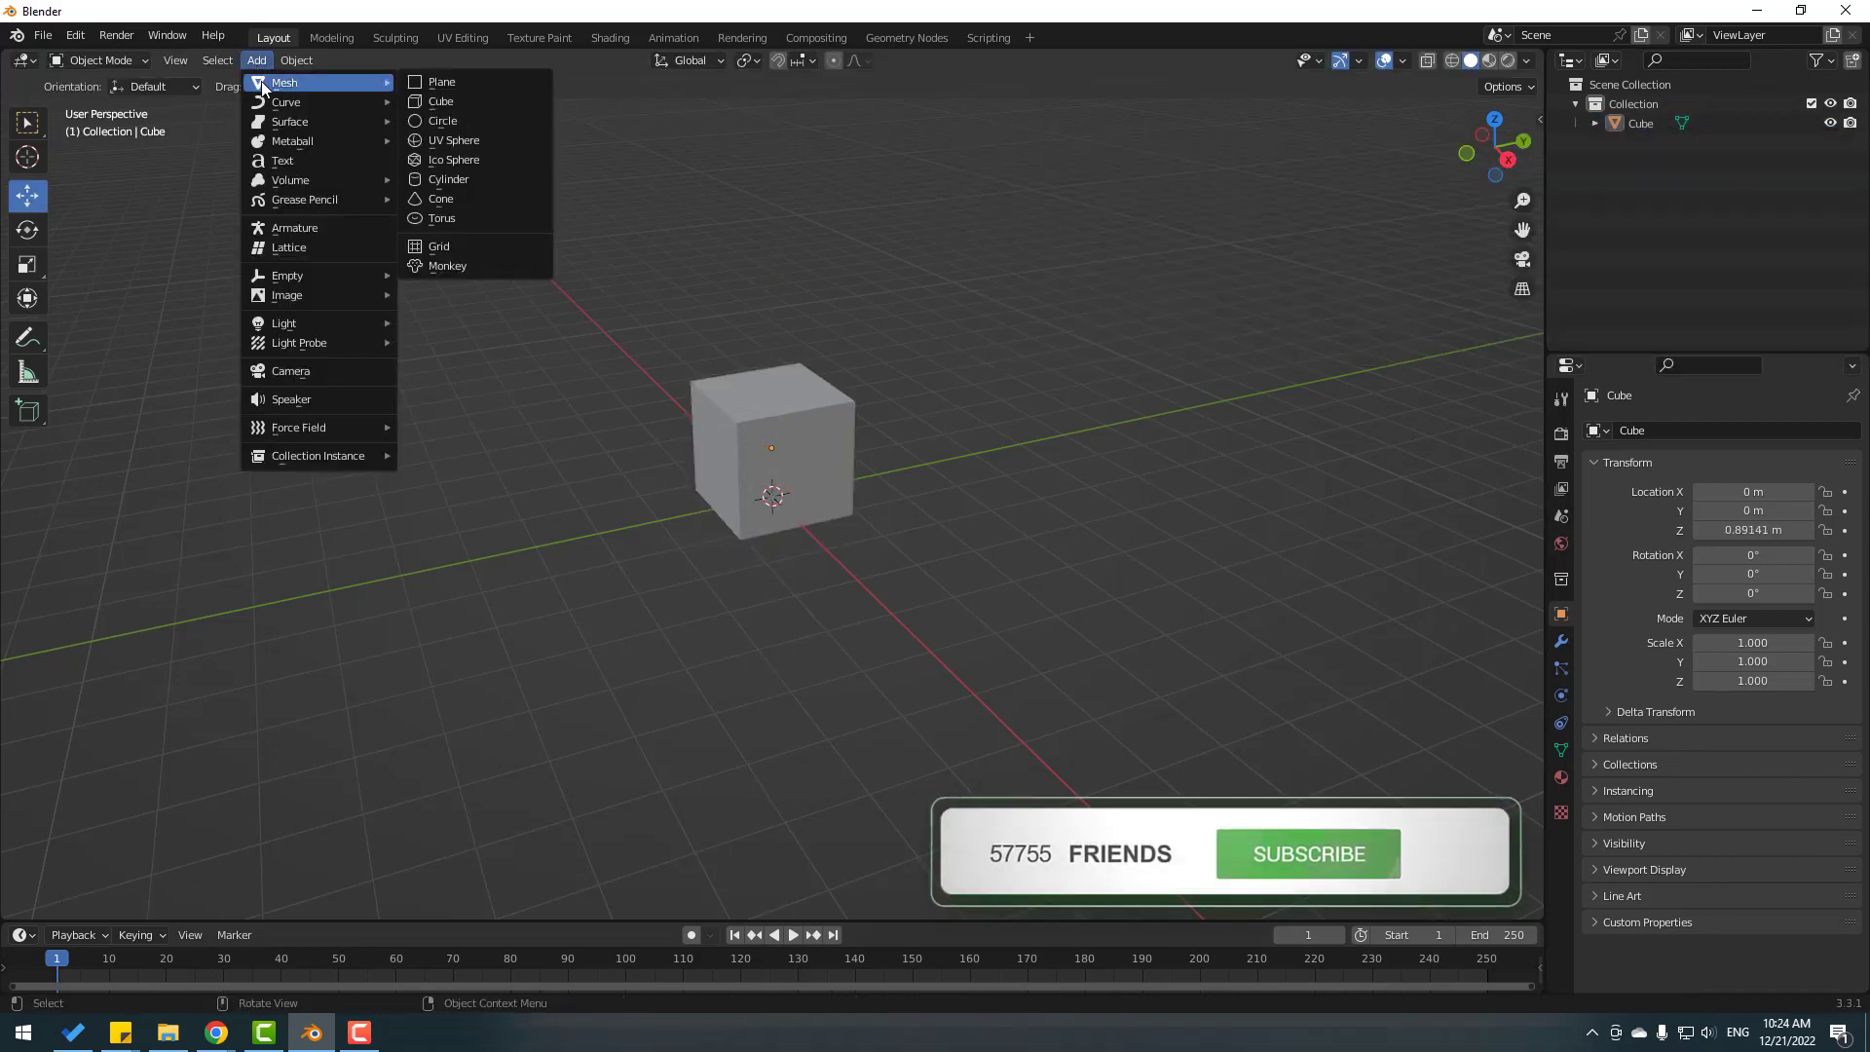
left_click(450, 81)
key("s")
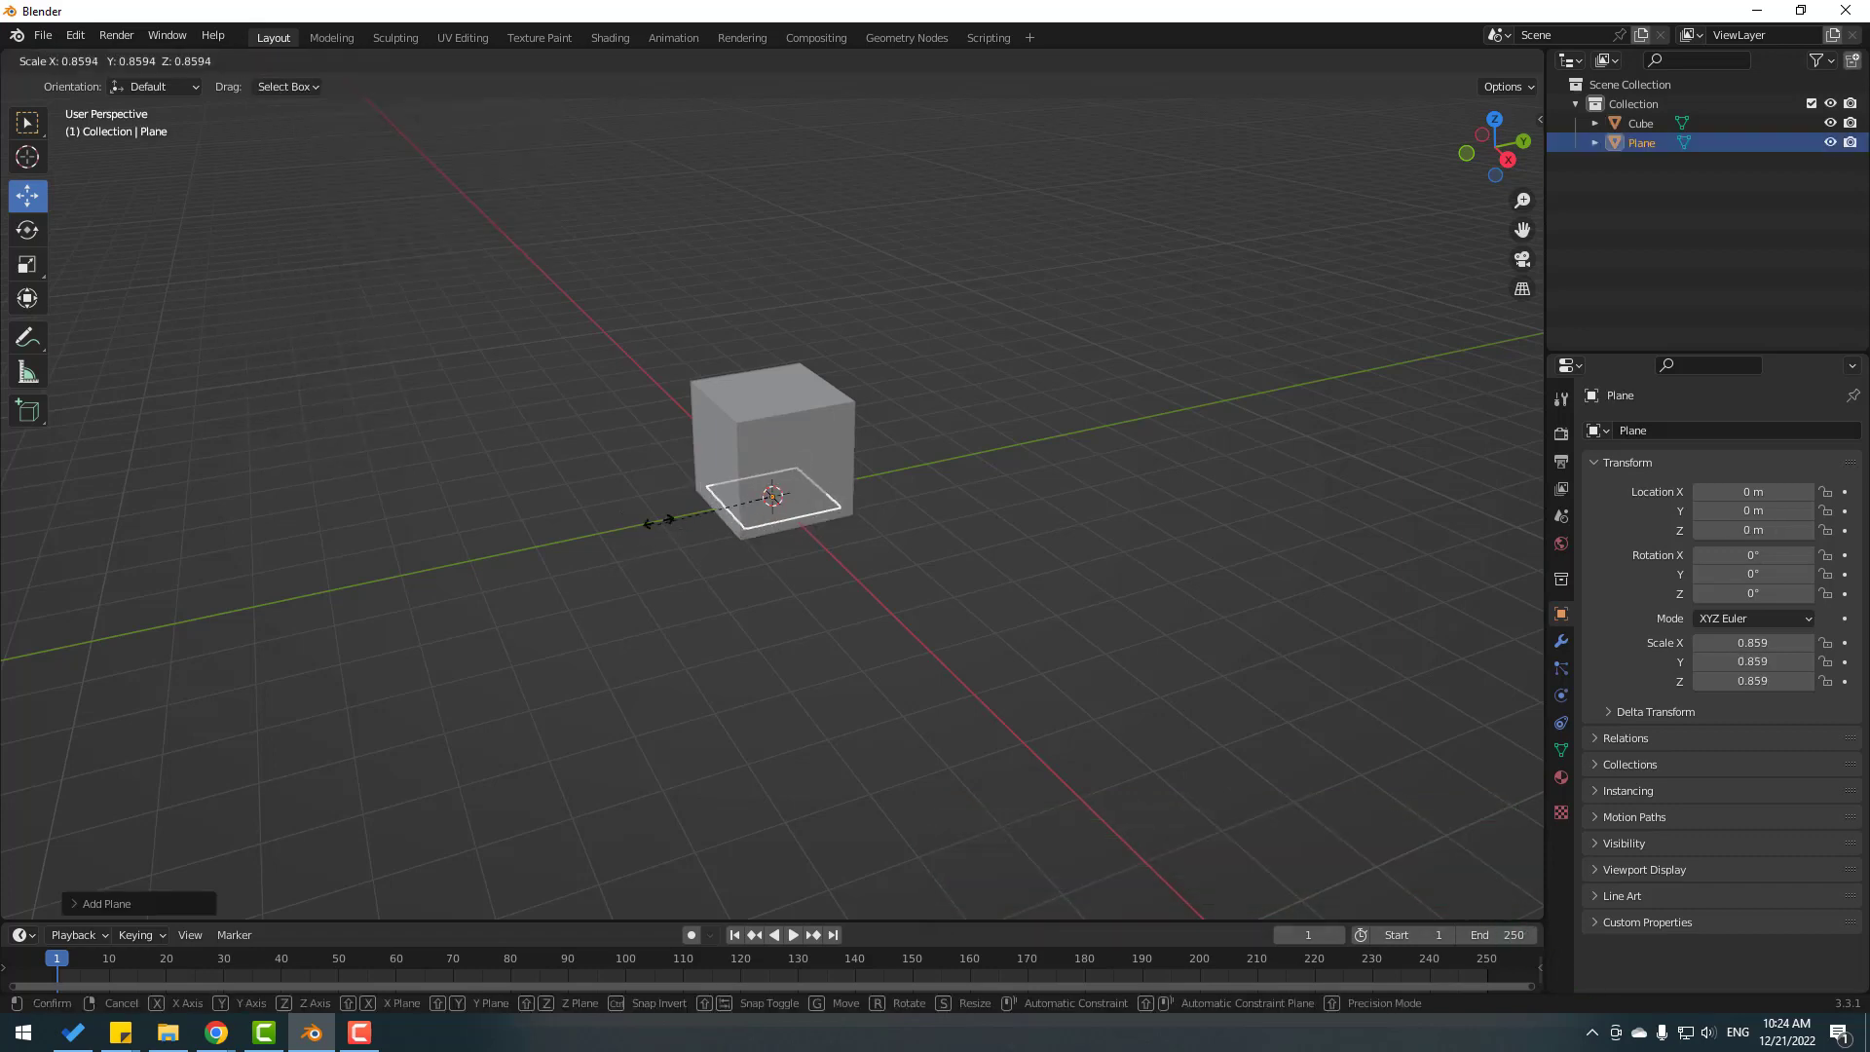
key("Escape")
key("s")
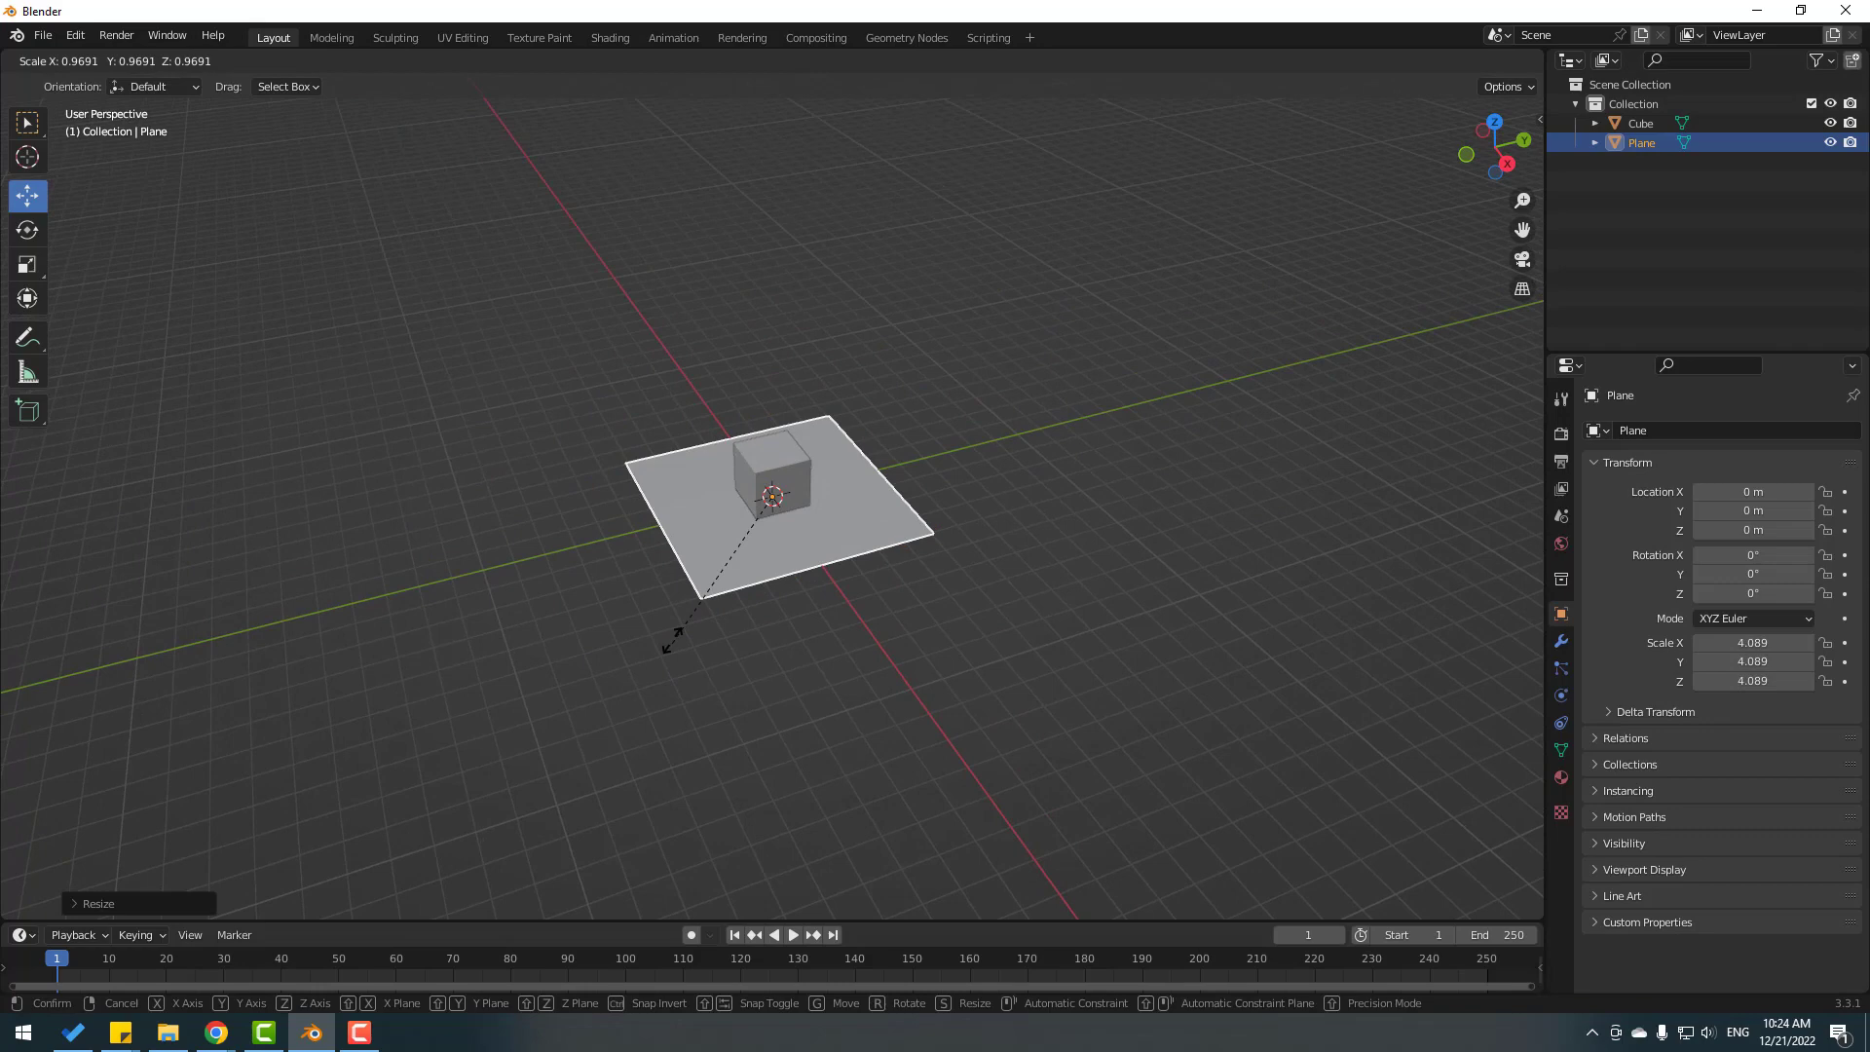
left_click(425, 737)
scroll(425, 731, "up", 3)
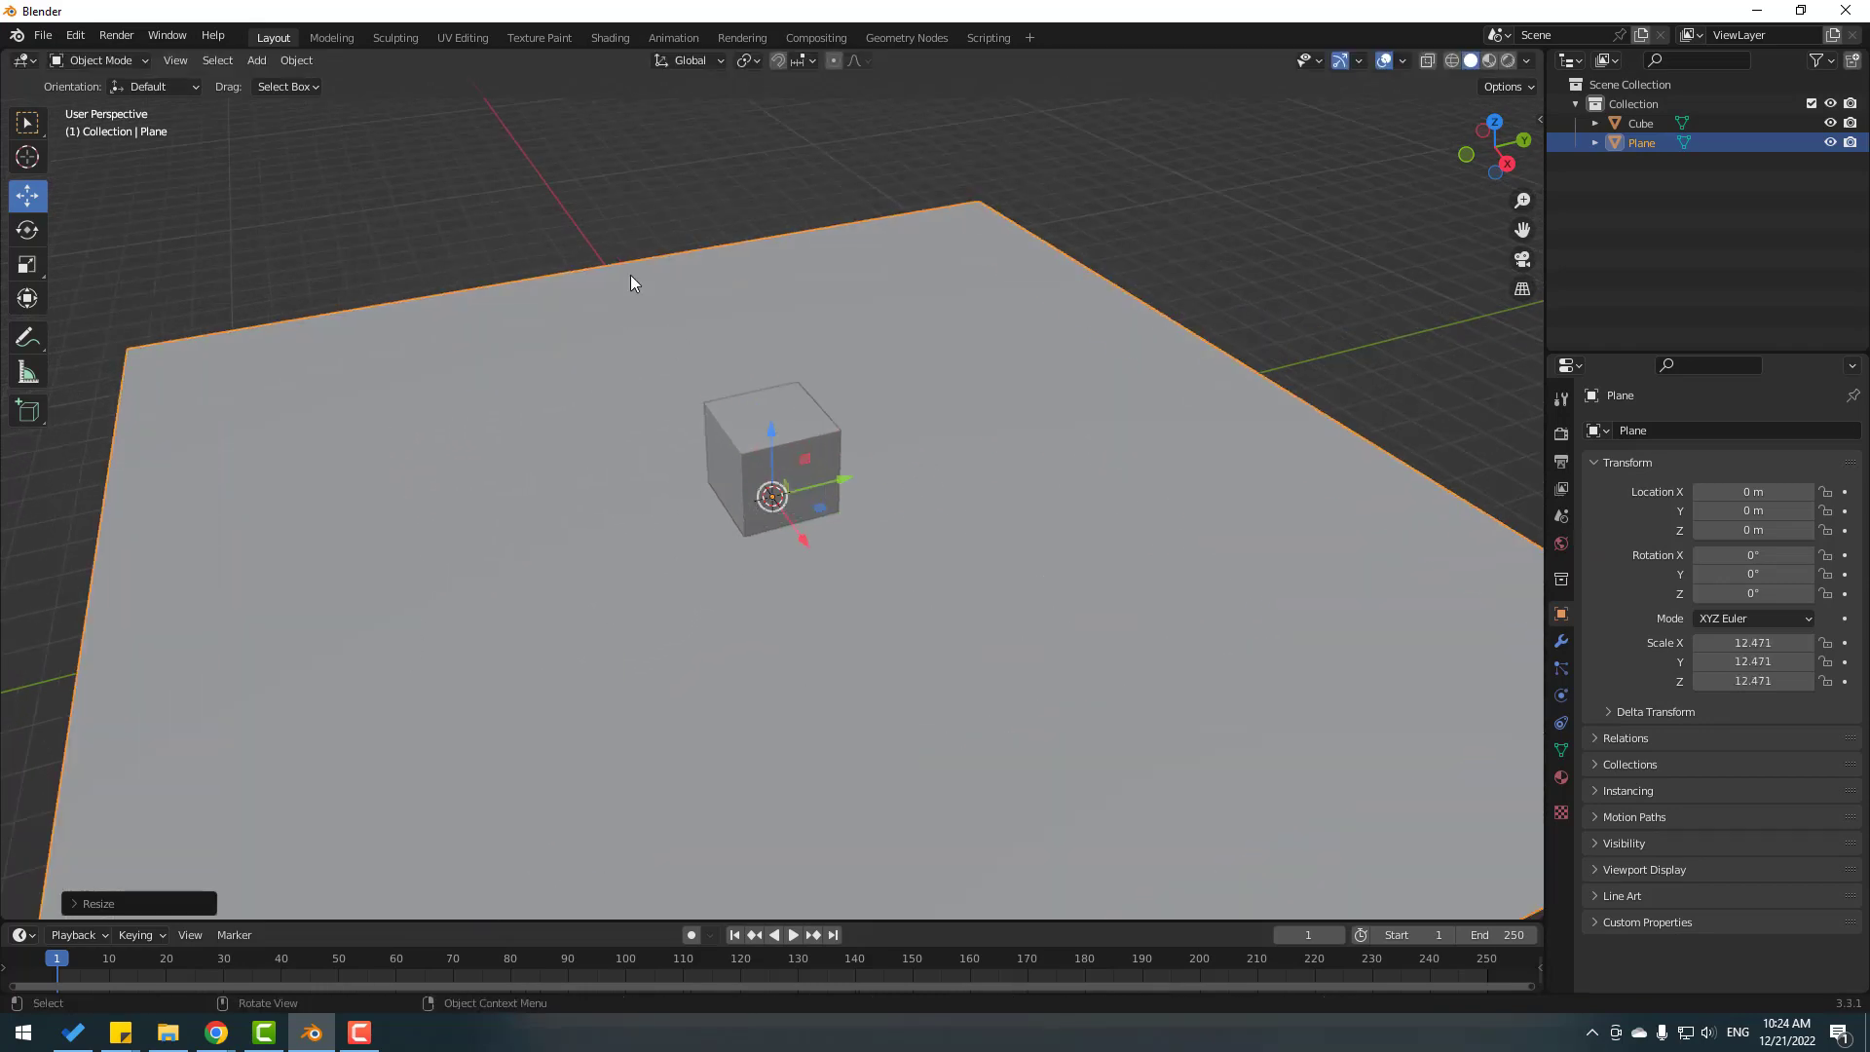
Move the cube along Y to about 1.55 m and add a UV sphere to the scene
left_click(817, 444)
left_click_drag(827, 442, 914, 435)
left_click(256, 59)
mouse_move(271, 85)
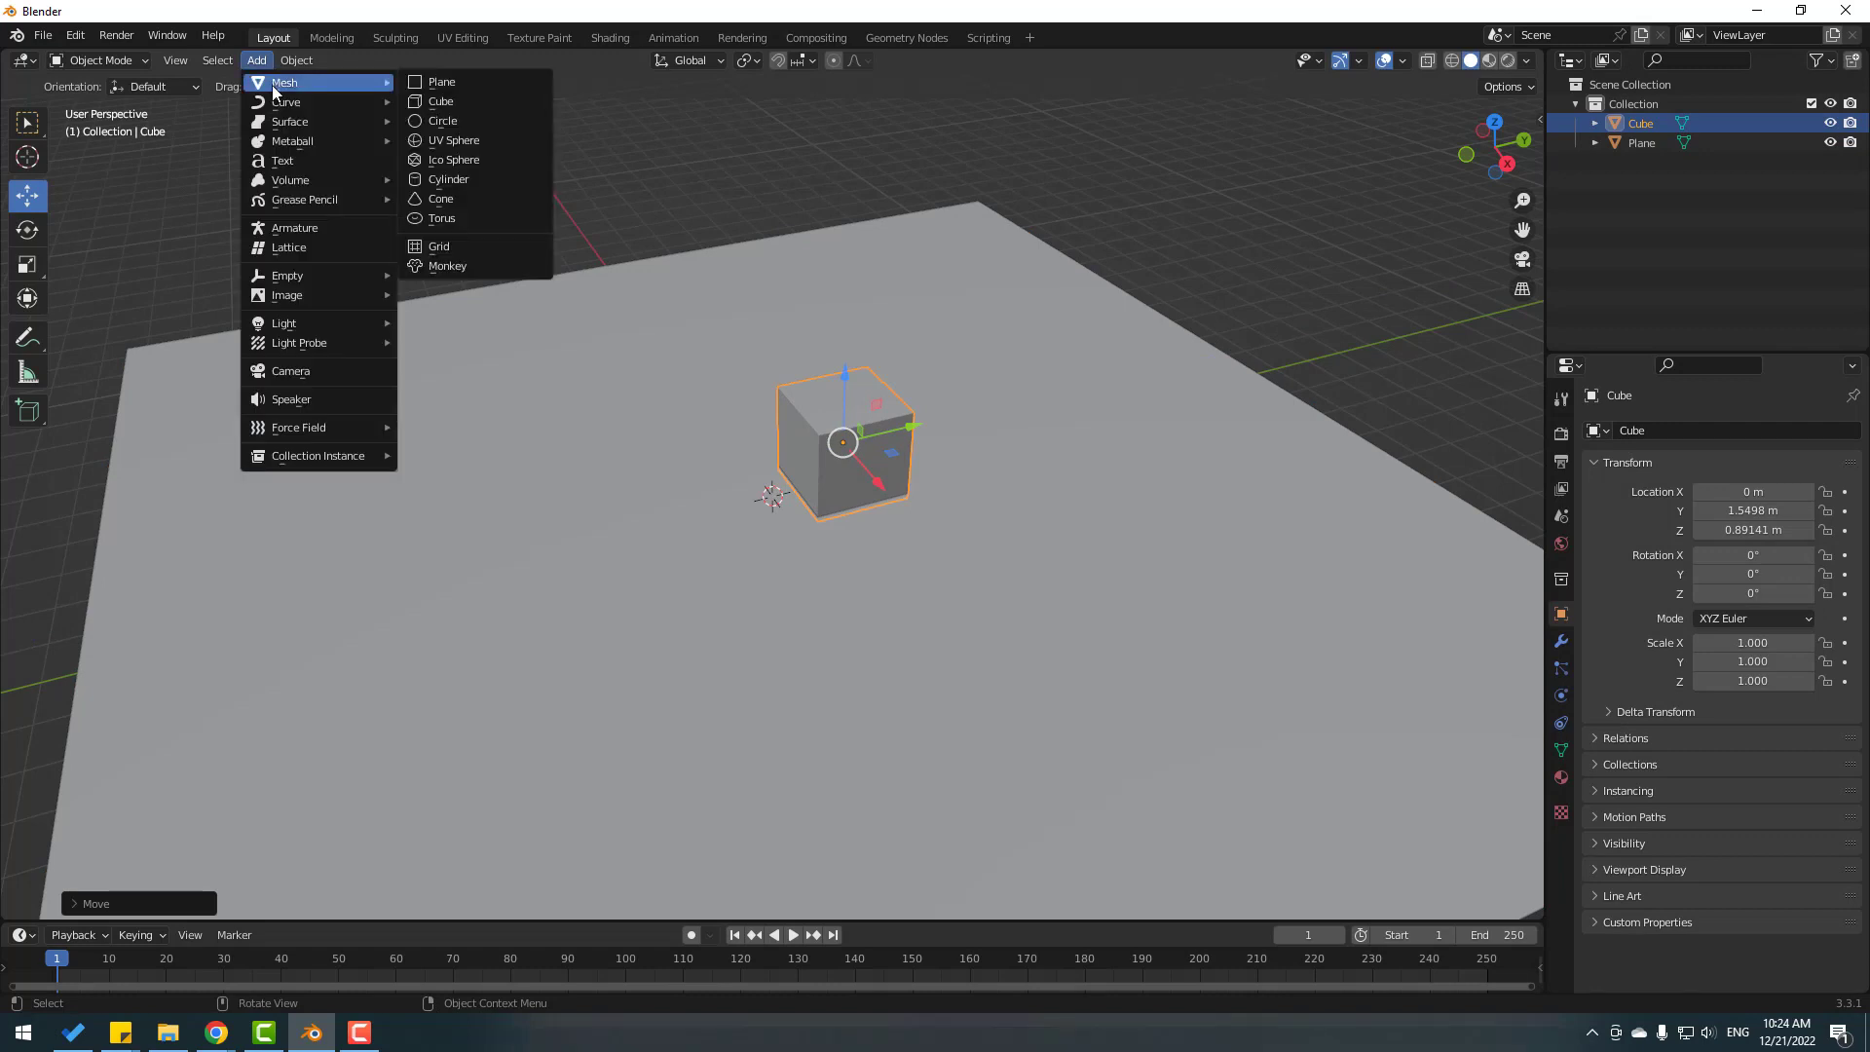
left_click(487, 139)
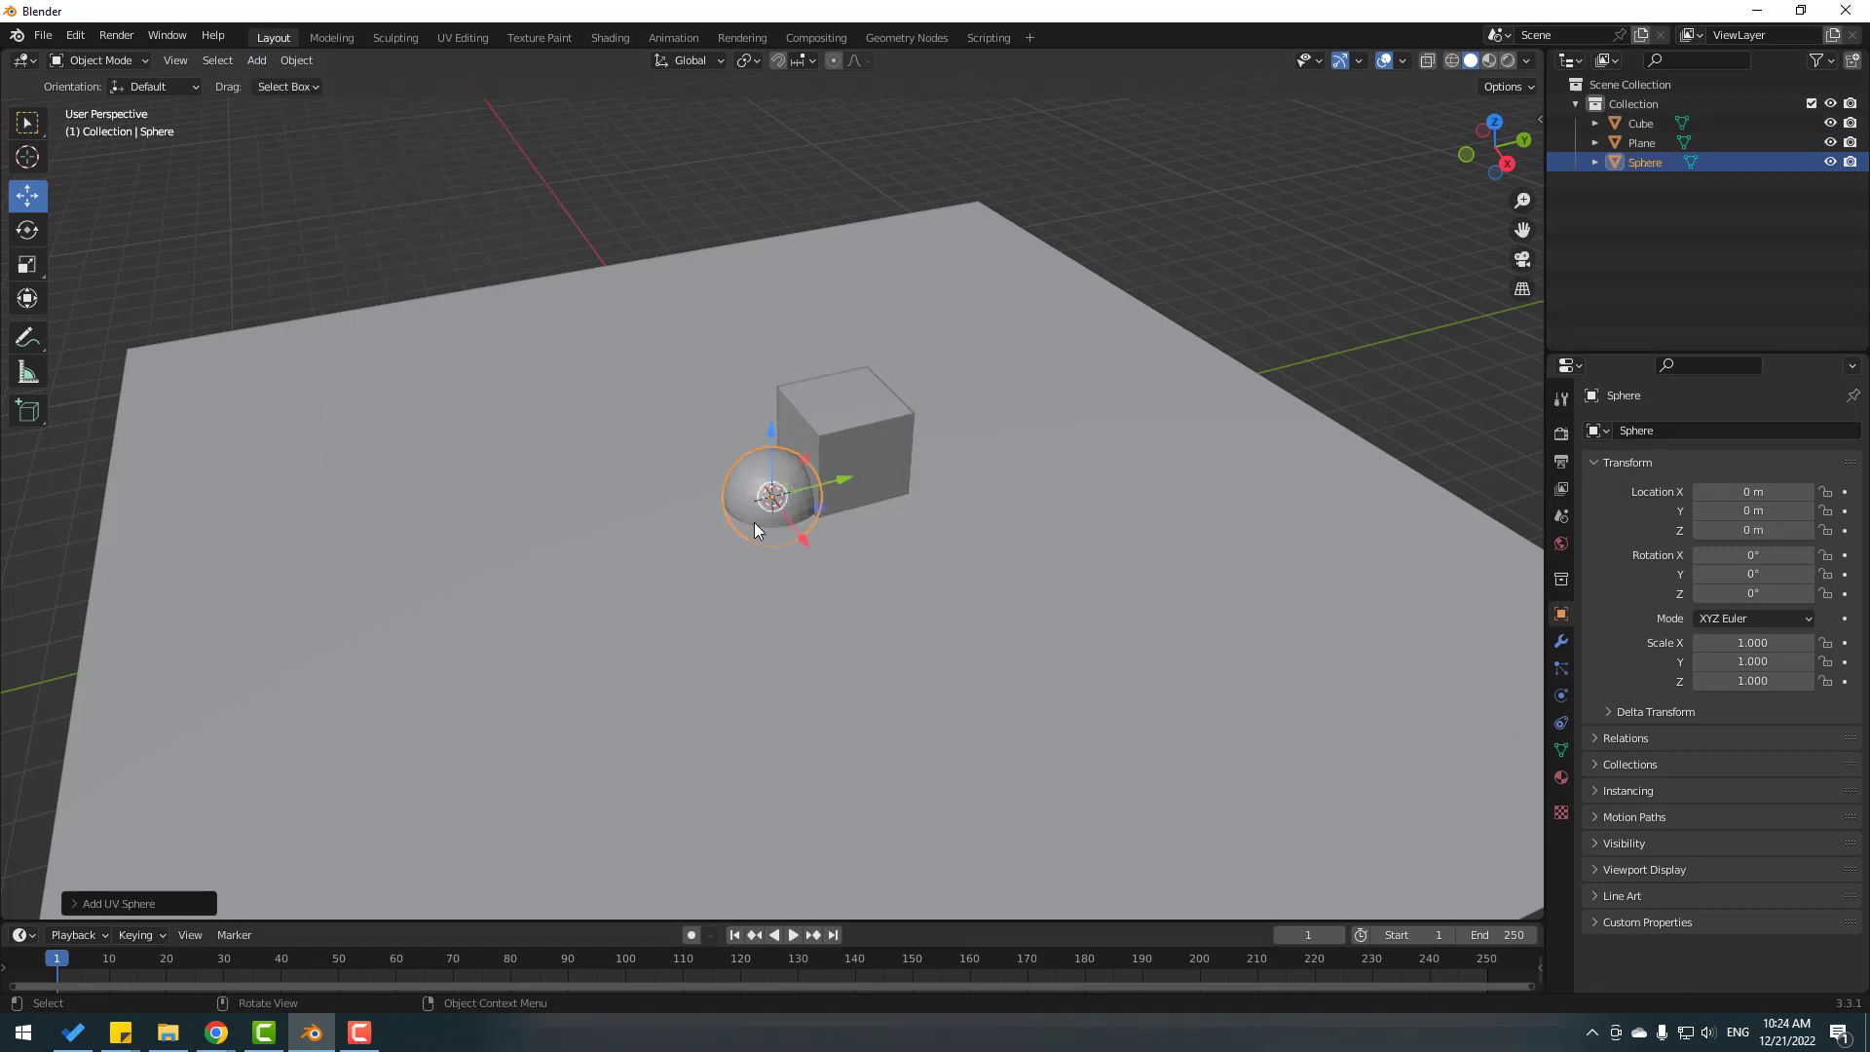
Move the sphere to about Y -3.82 m and Z 0.41 m, and shade it smooth
left_click_drag(844, 488, 577, 476)
scroll(426, 567, "up", 4)
middle_click_drag(426, 568, 428, 530)
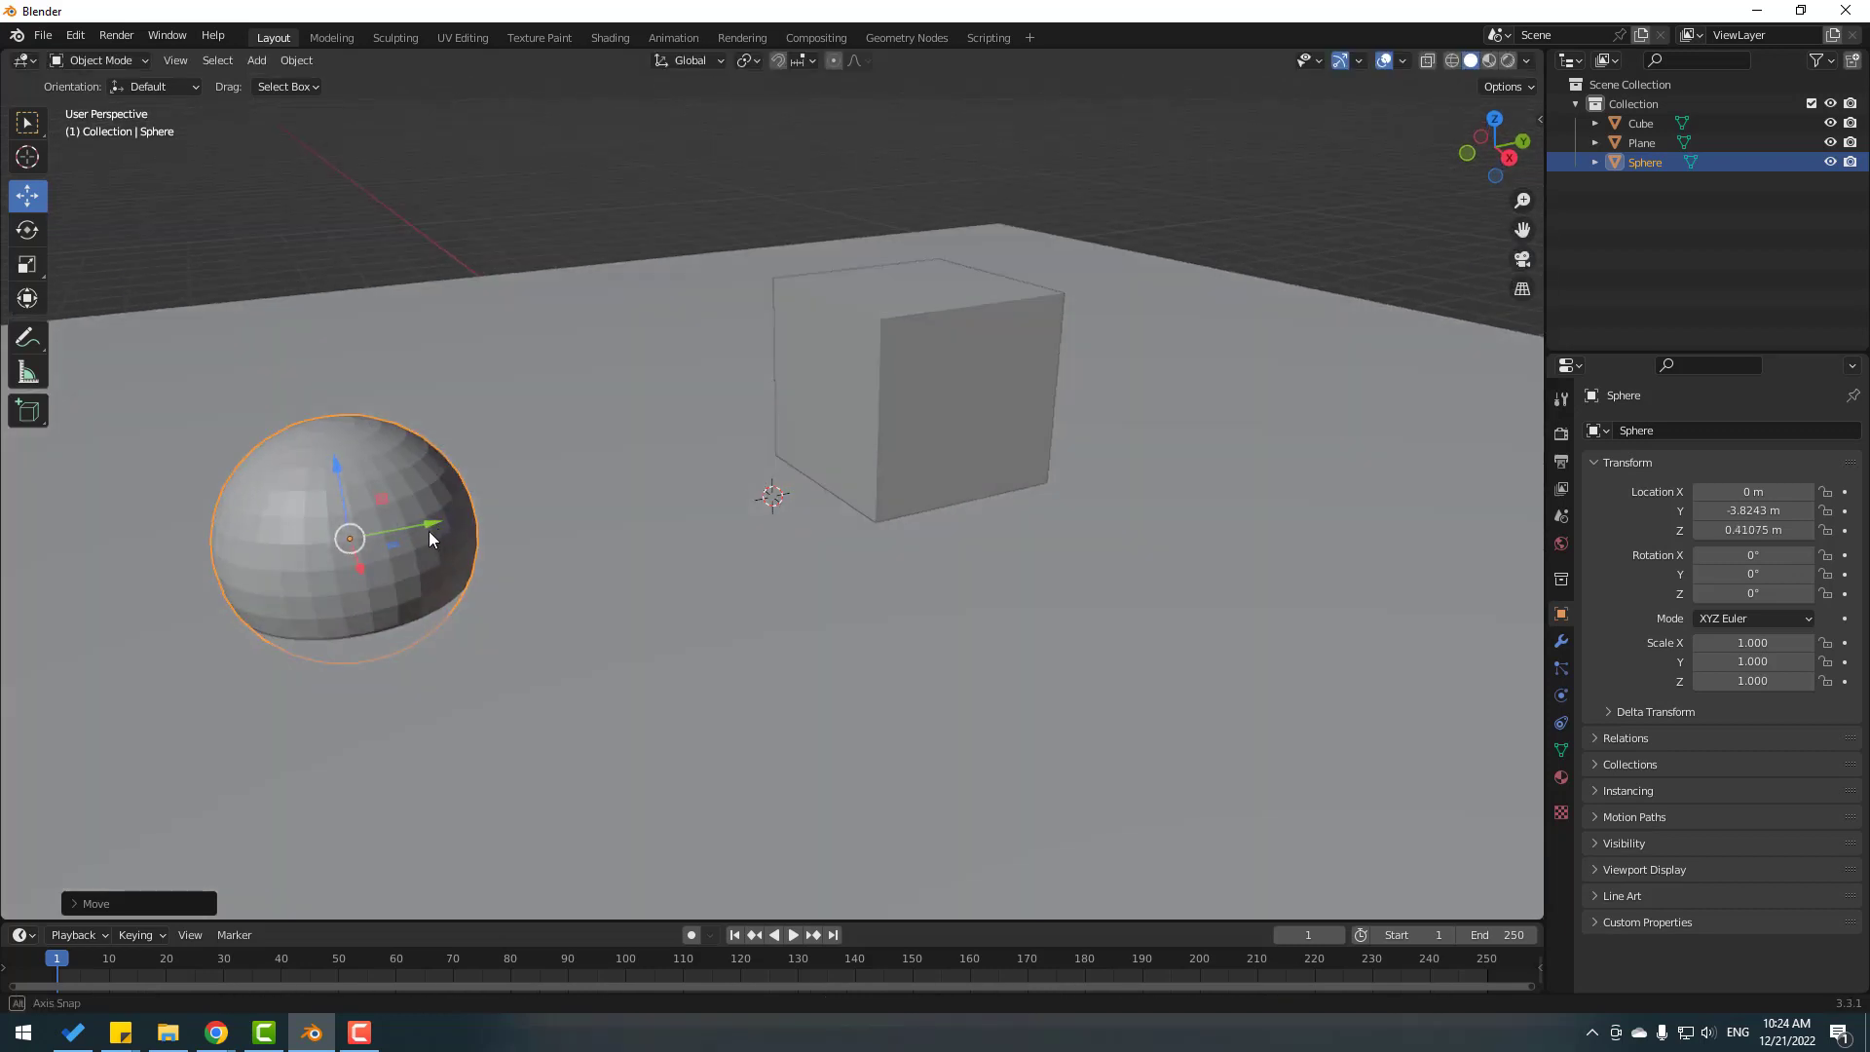
middle_click_drag(500, 460, 709, 437, "shift")
right_click(582, 406)
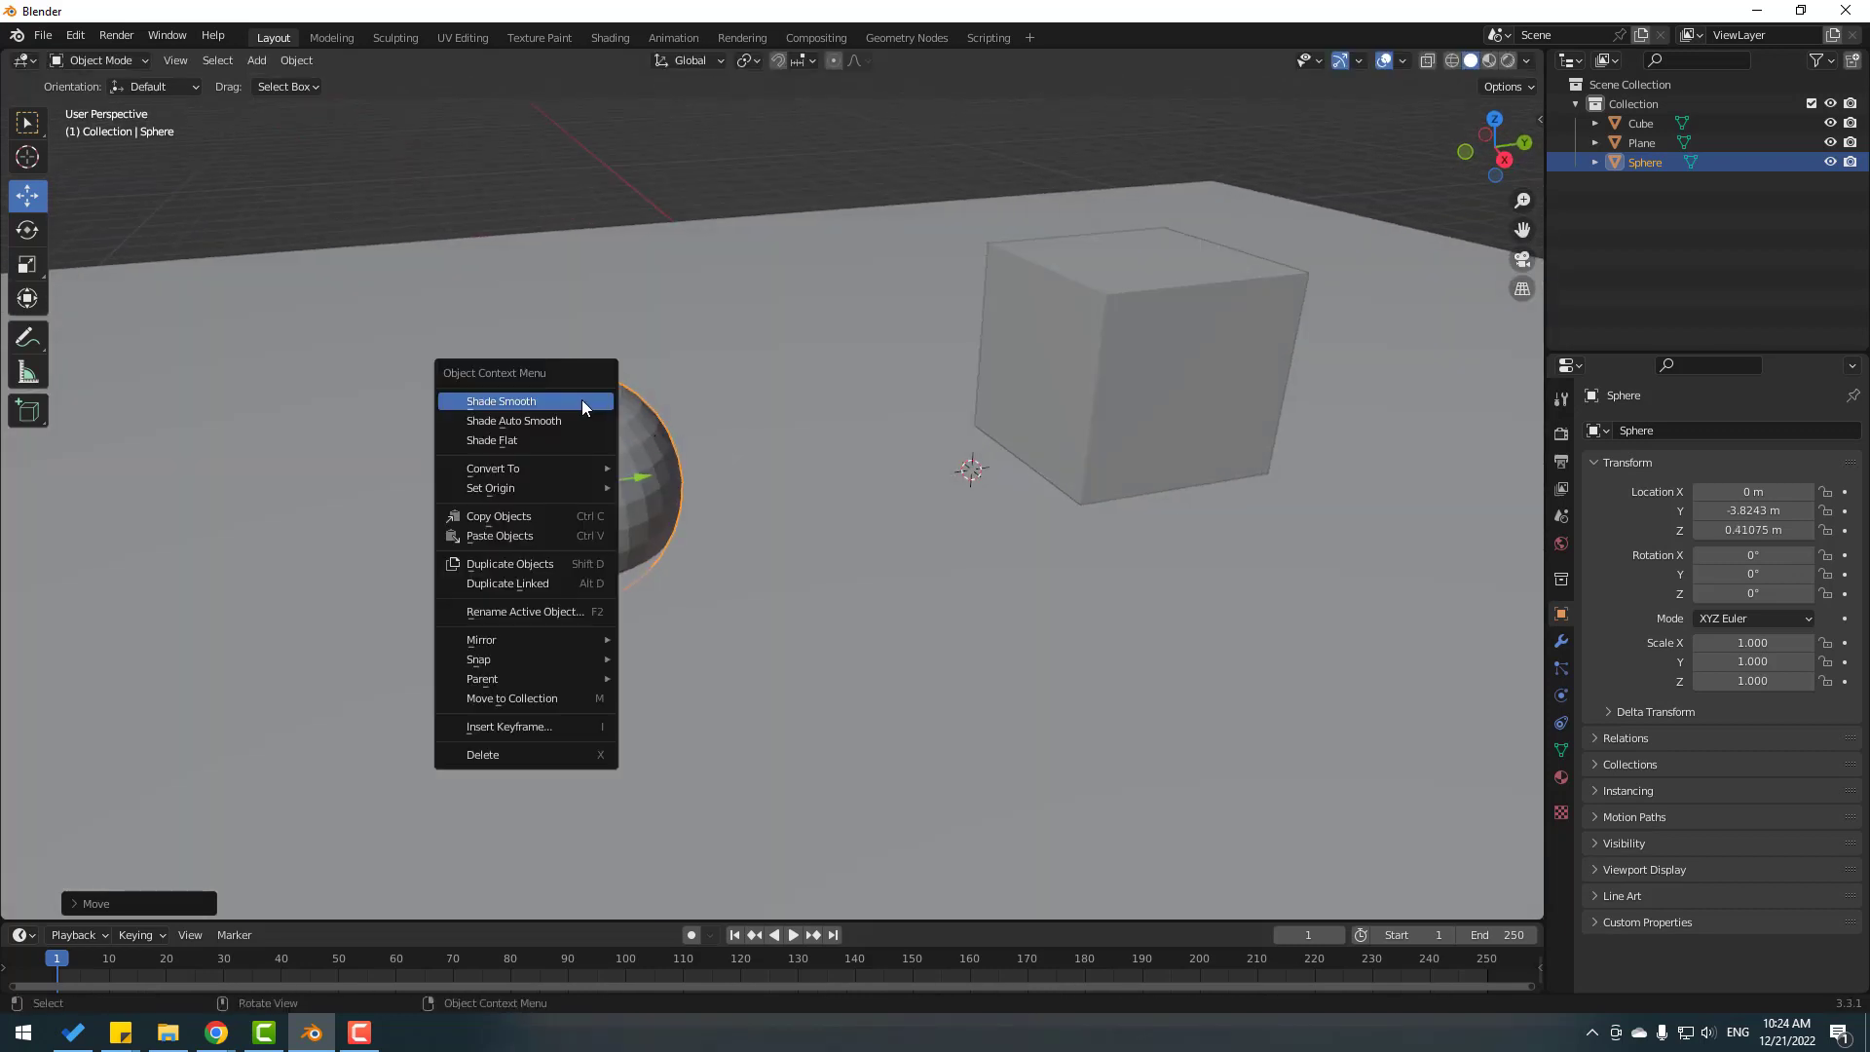
left_click(530, 405)
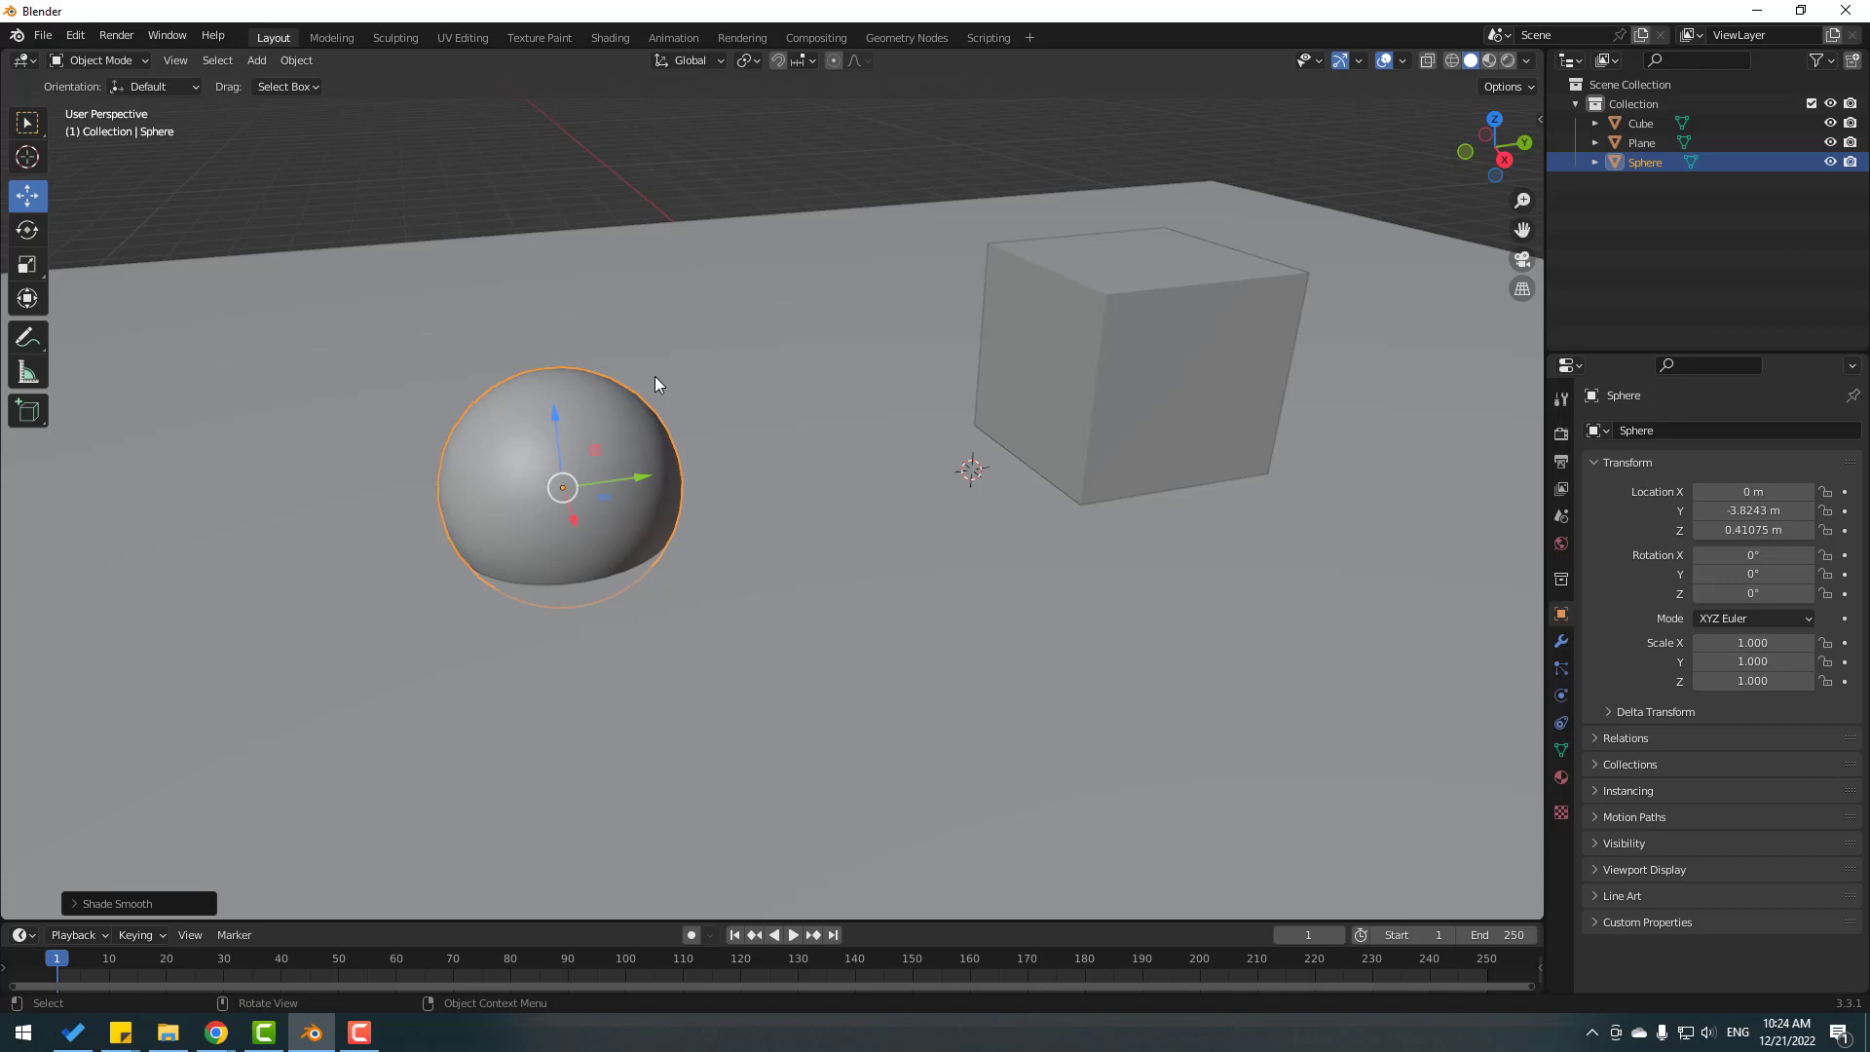
Duplicate the cube and move the copy along X to about 3.52 m
scroll(709, 408, "down", 5)
middle_click_drag(764, 441, 785, 470)
scroll(964, 489, "up", 3)
middle_click_drag(1076, 454, 887, 436, "shift")
scroll(828, 409, "down", 3)
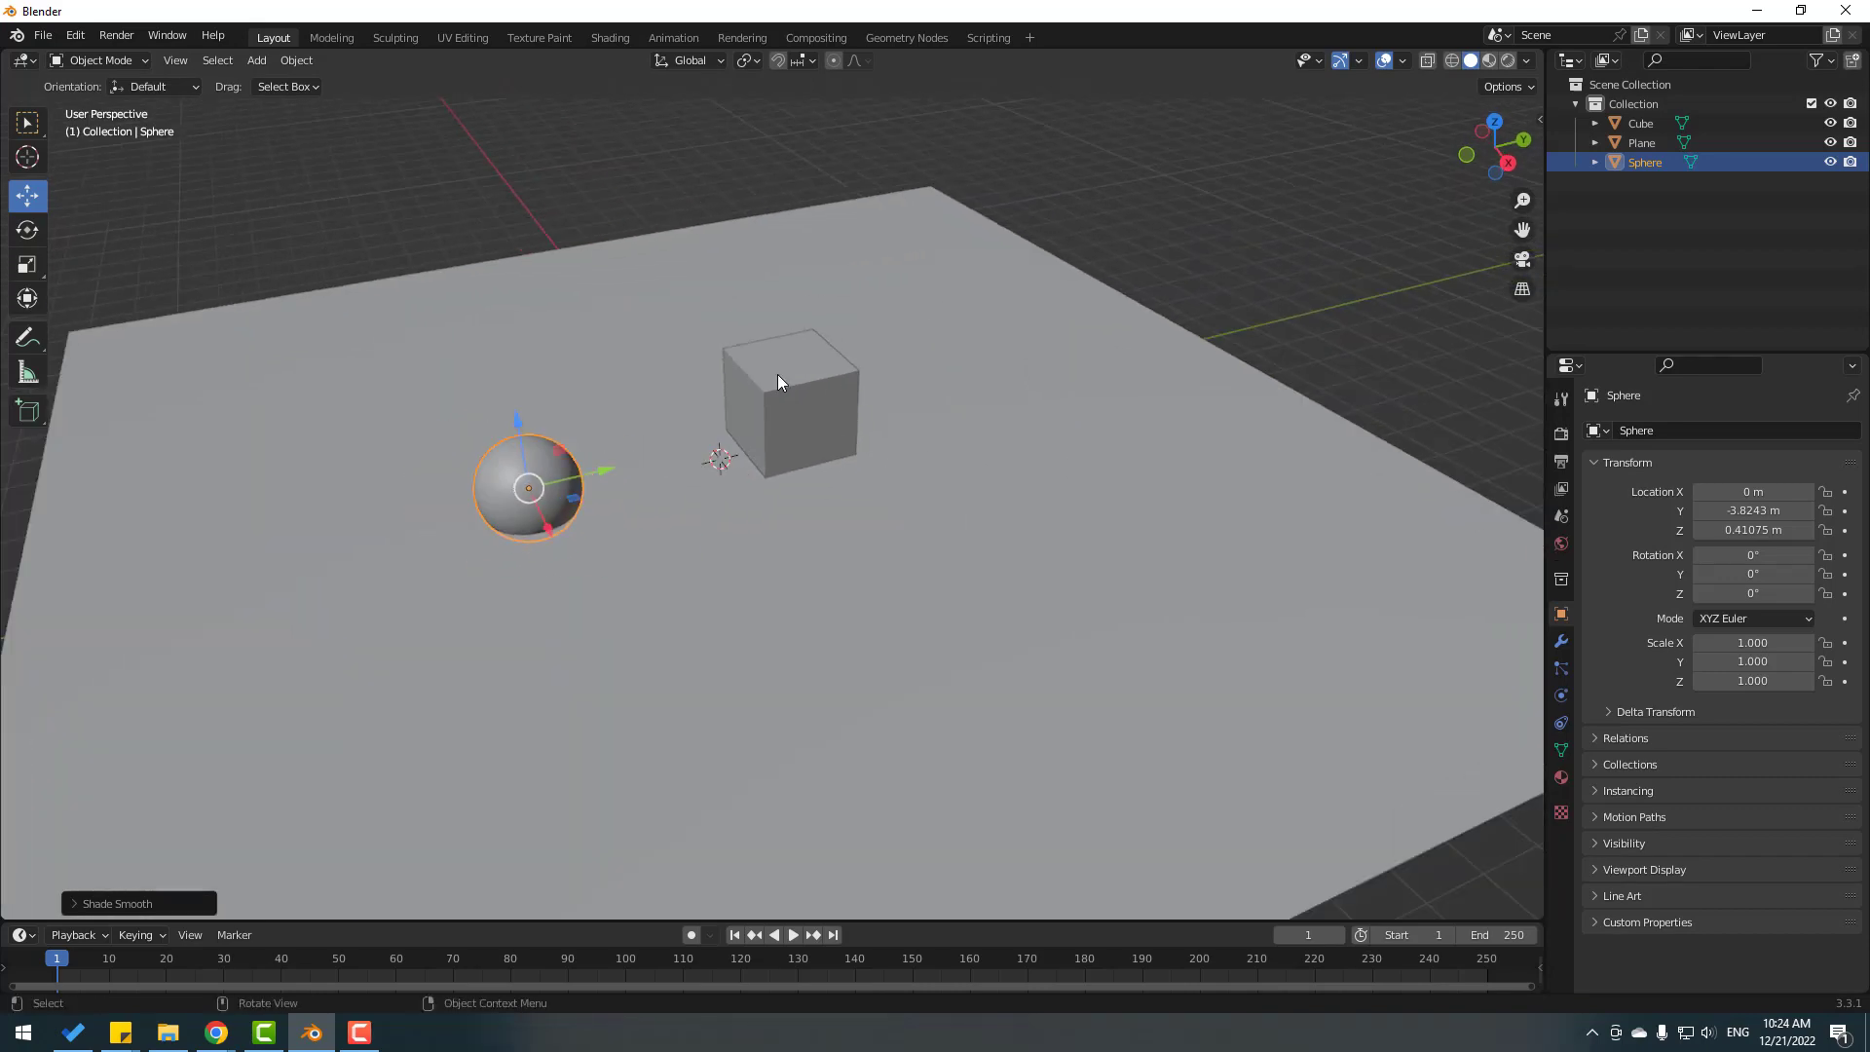
left_click(777, 380)
middle_click_drag(777, 380, 773, 477)
scroll(826, 467, "up", 4)
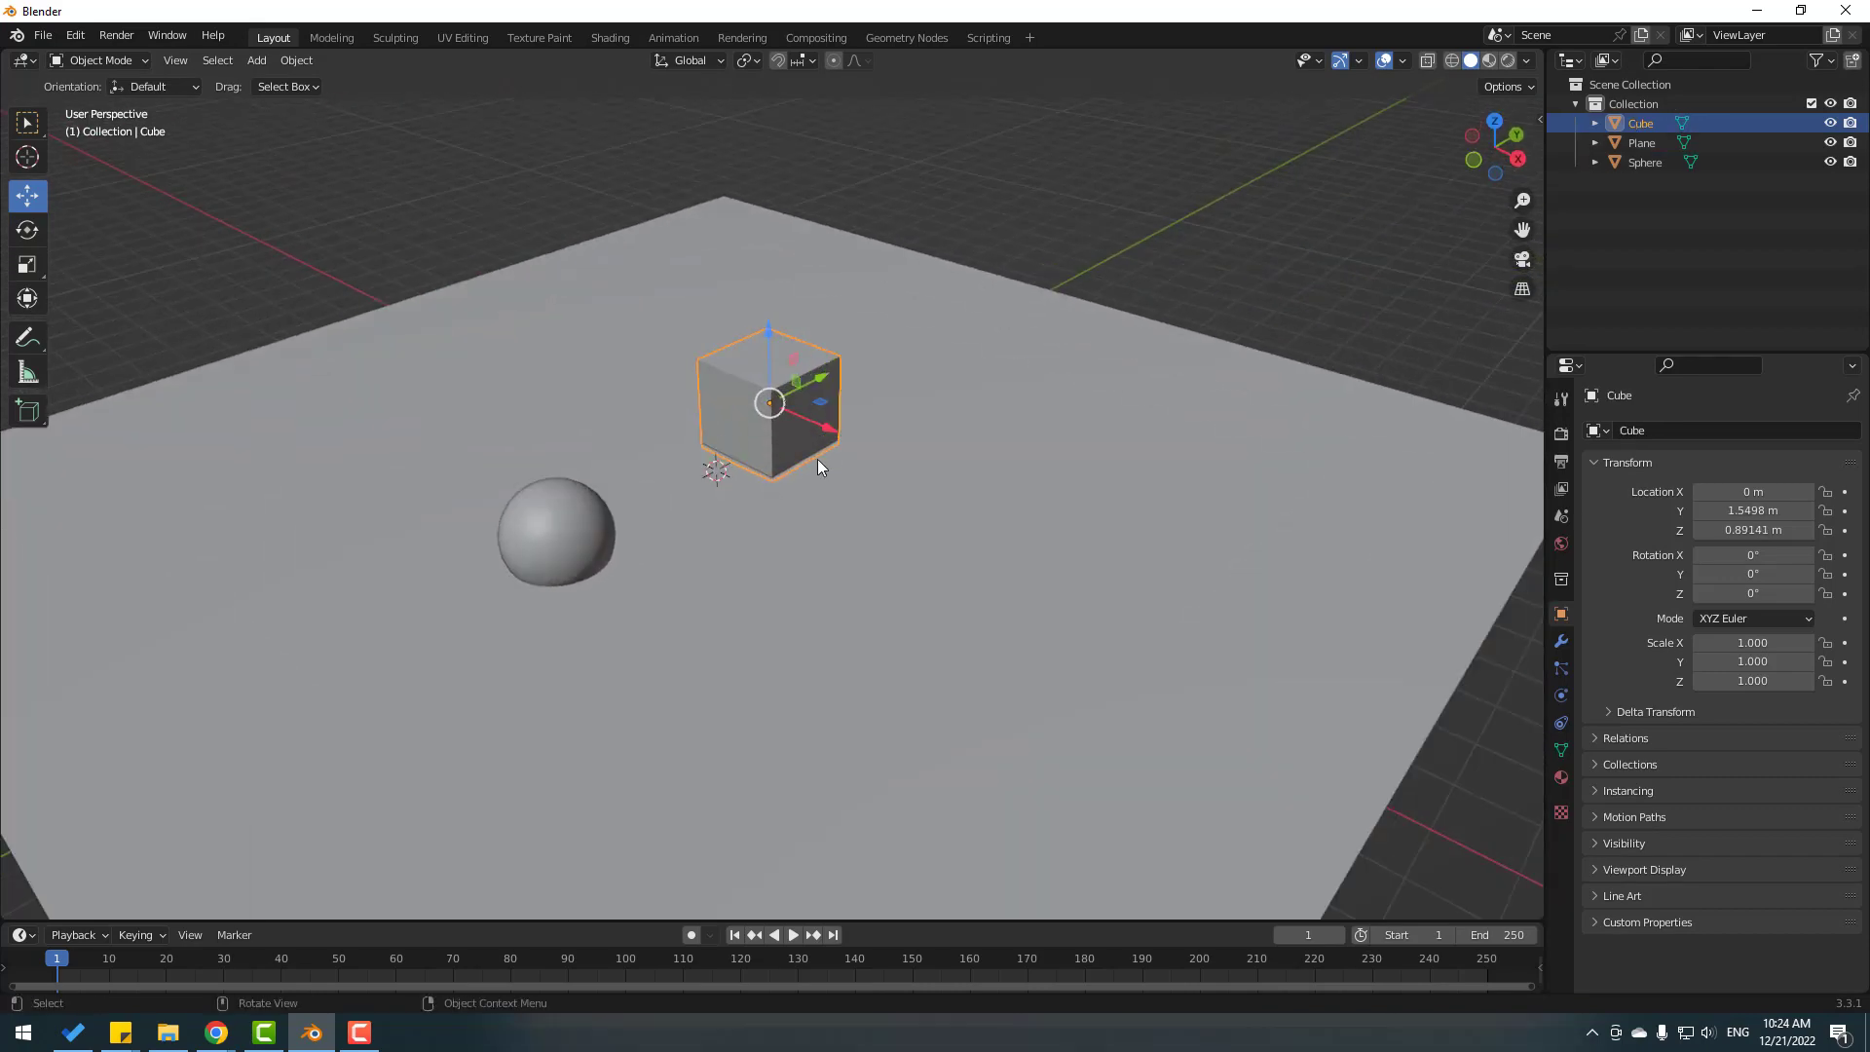
key("shift+d")
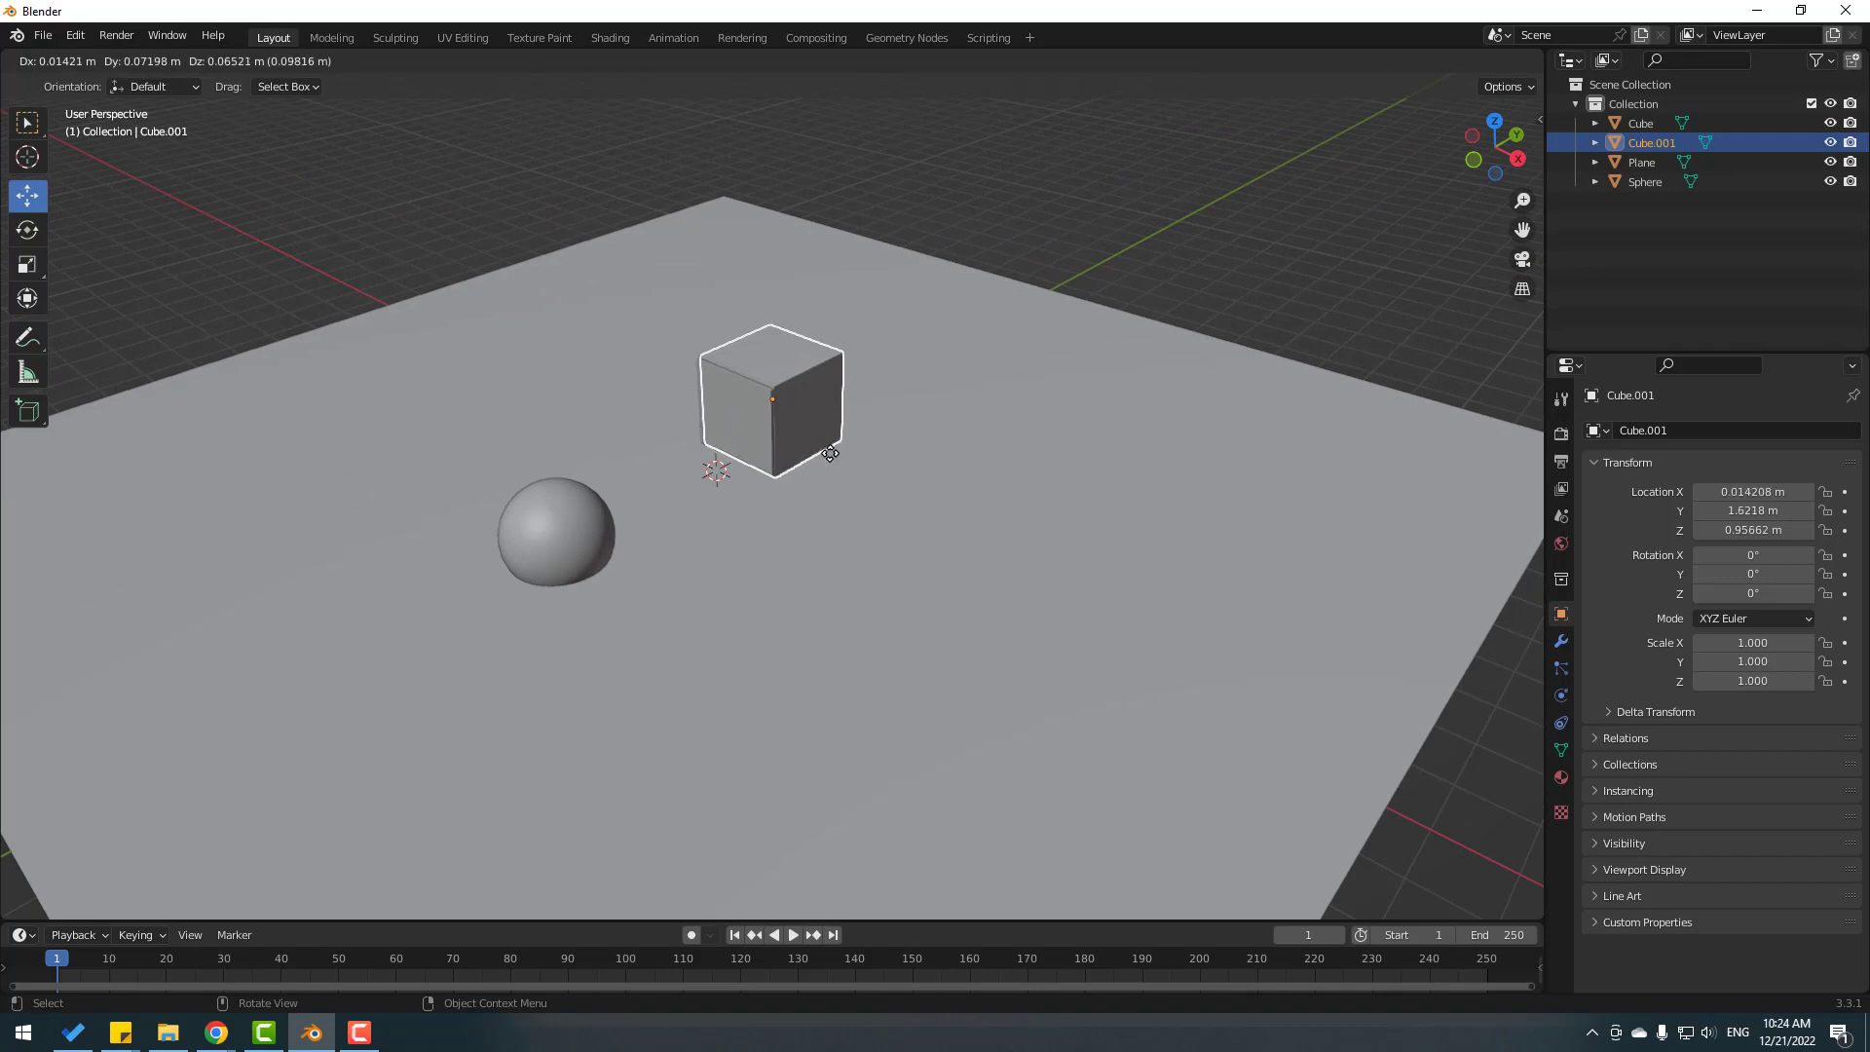
right_click(822, 434)
left_click_drag(820, 424, 961, 479)
scroll(773, 563, "up", 4)
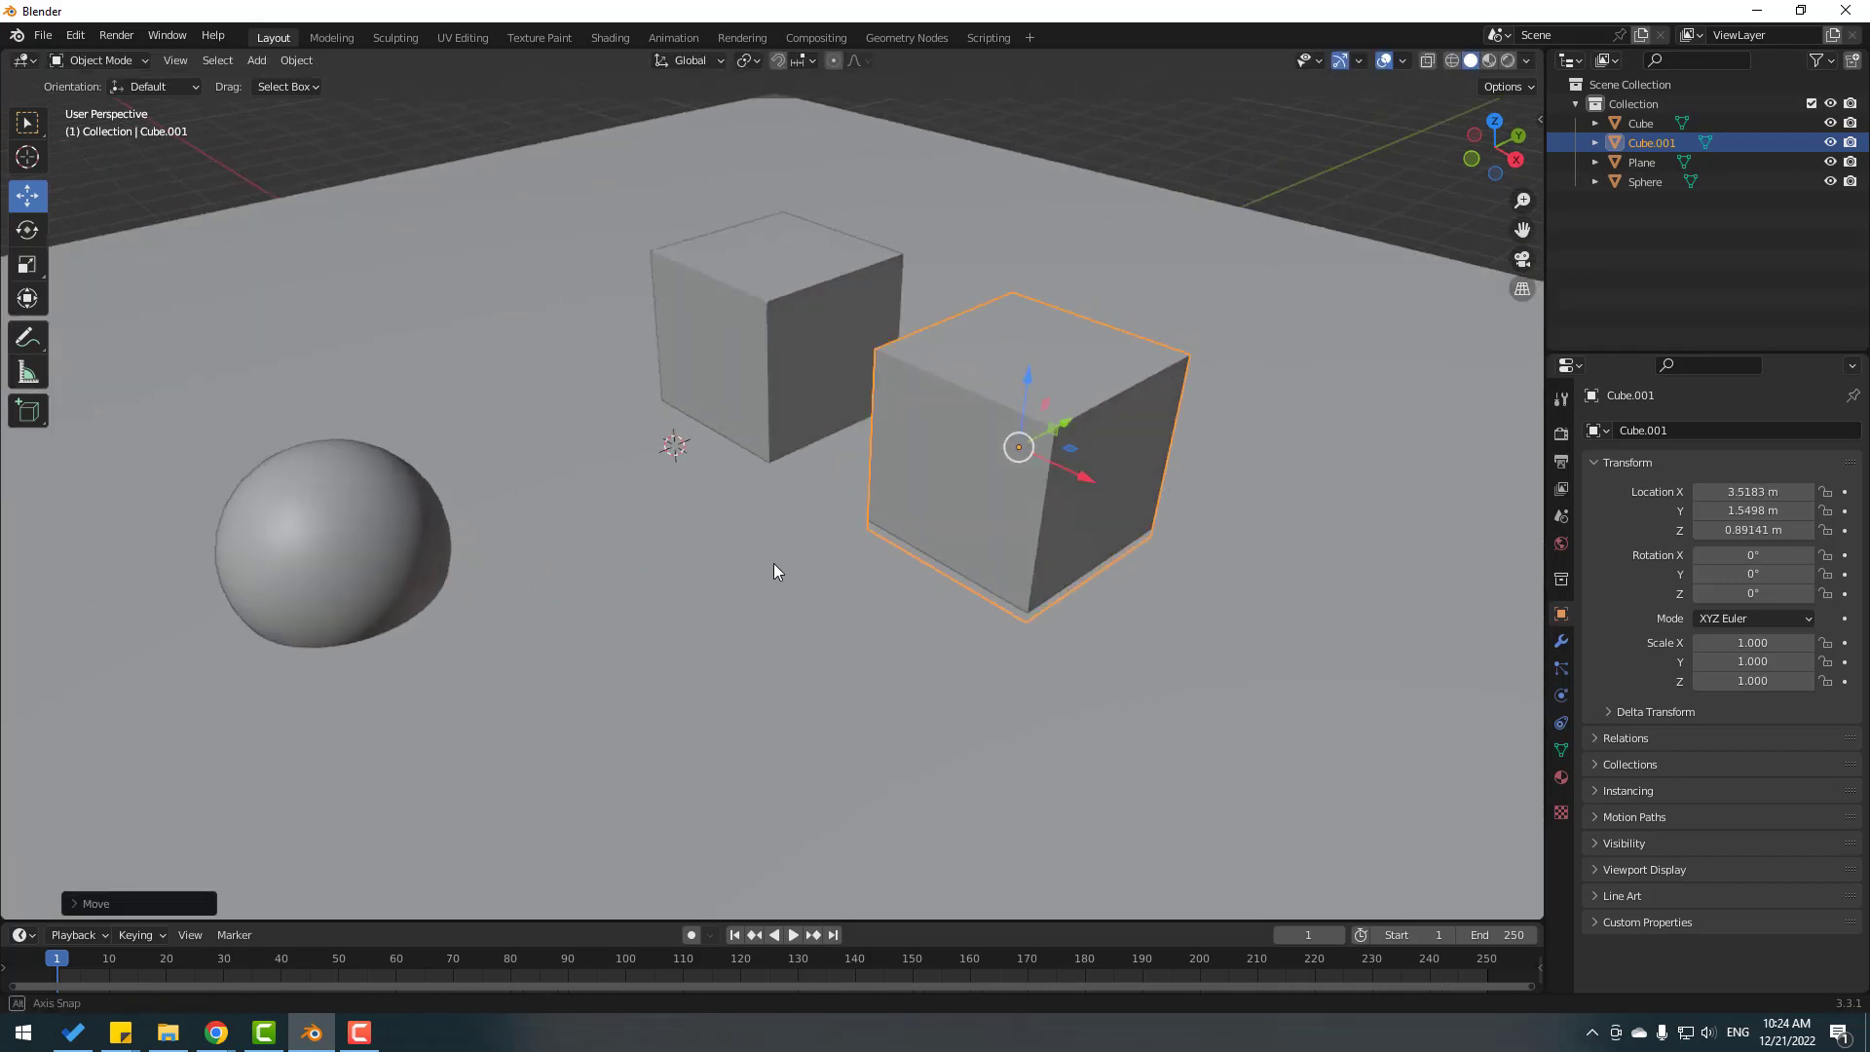
In Edit Mode with face selection, inset the duplicated cube's side face that looks toward the sphere
middle_click_drag(1034, 541, 735, 518)
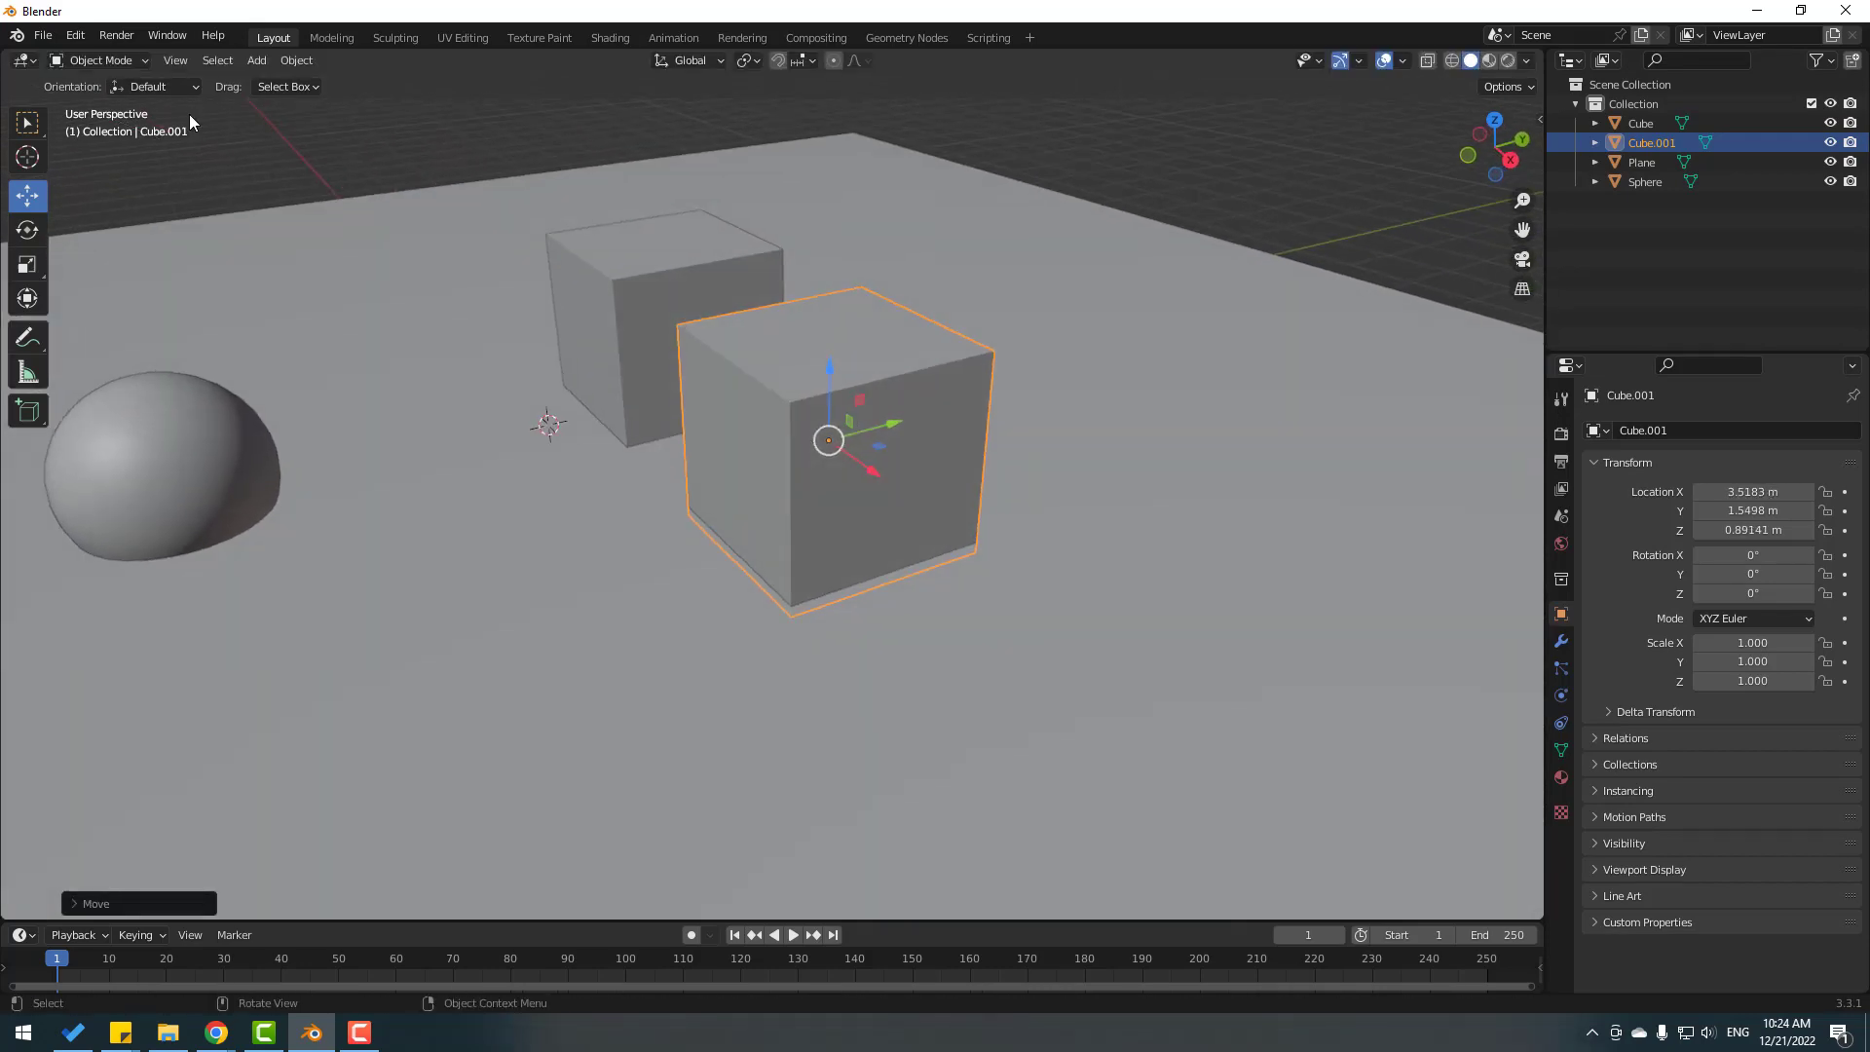
left_click(85, 62)
left_click(102, 104)
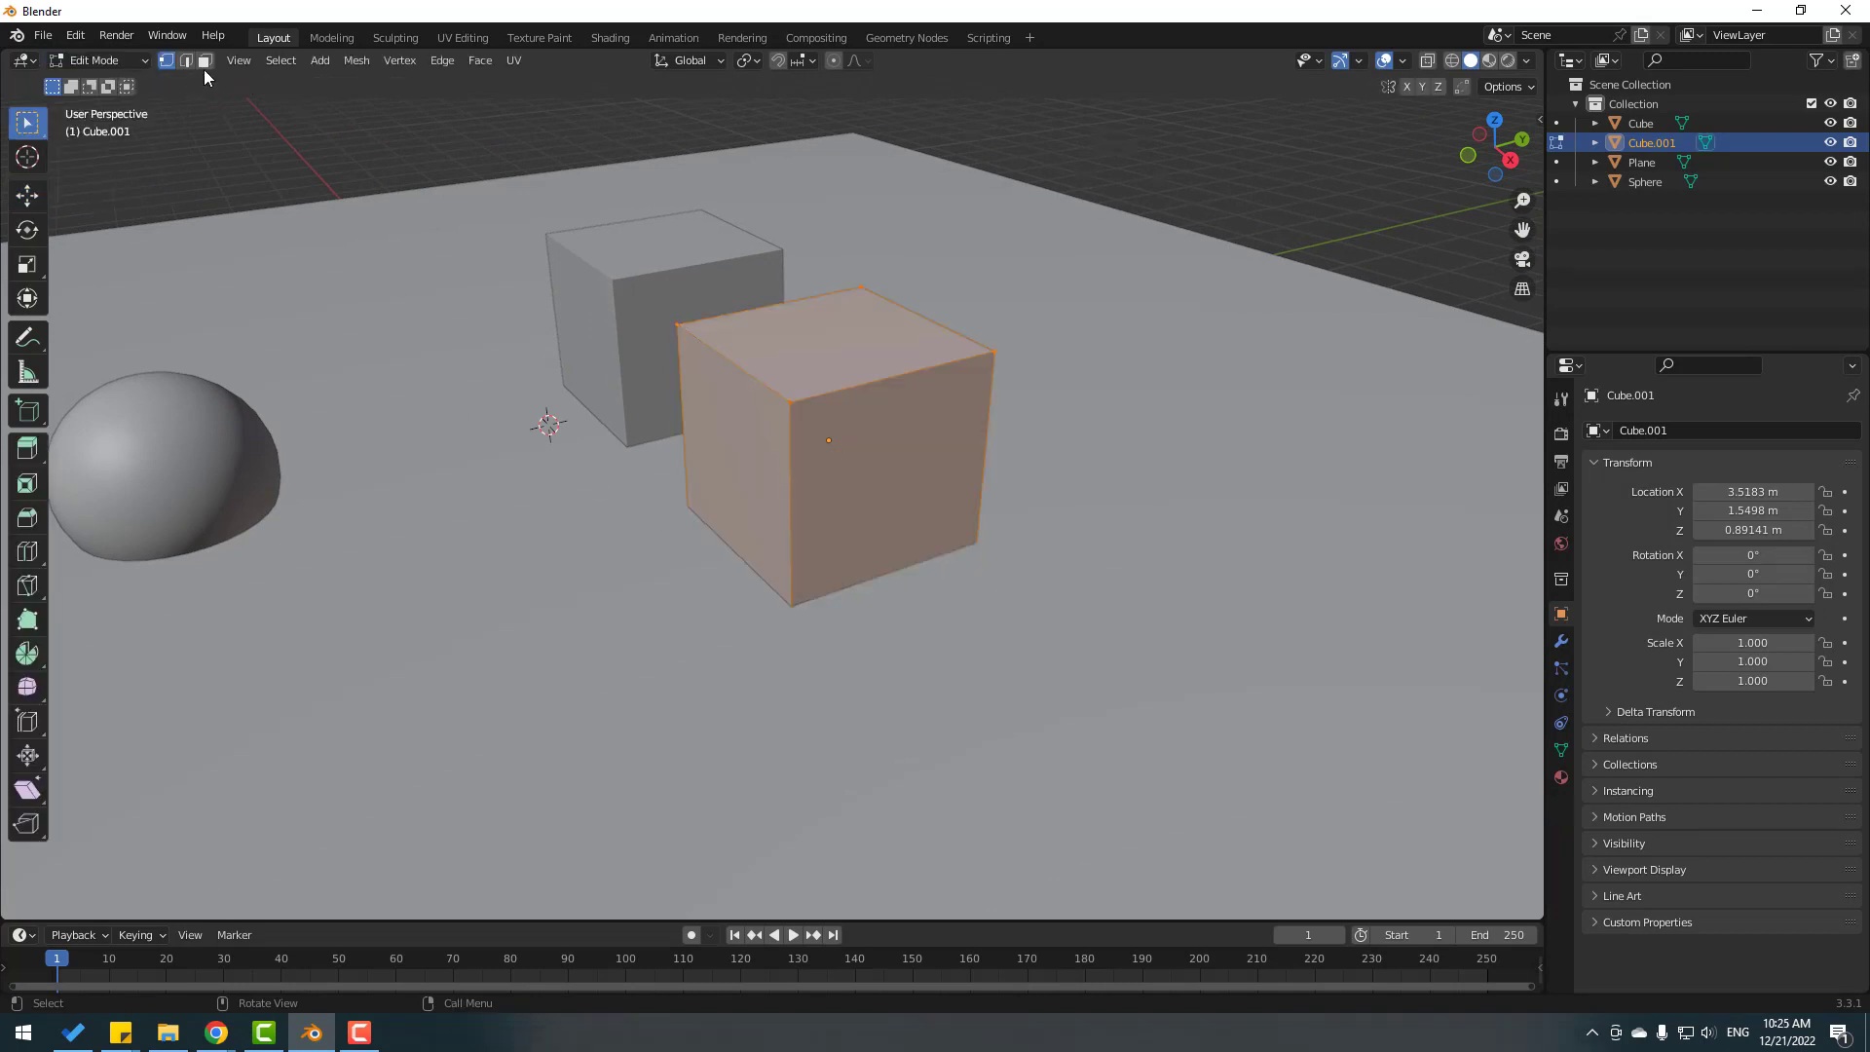
left_click(205, 60)
key("alt+a")
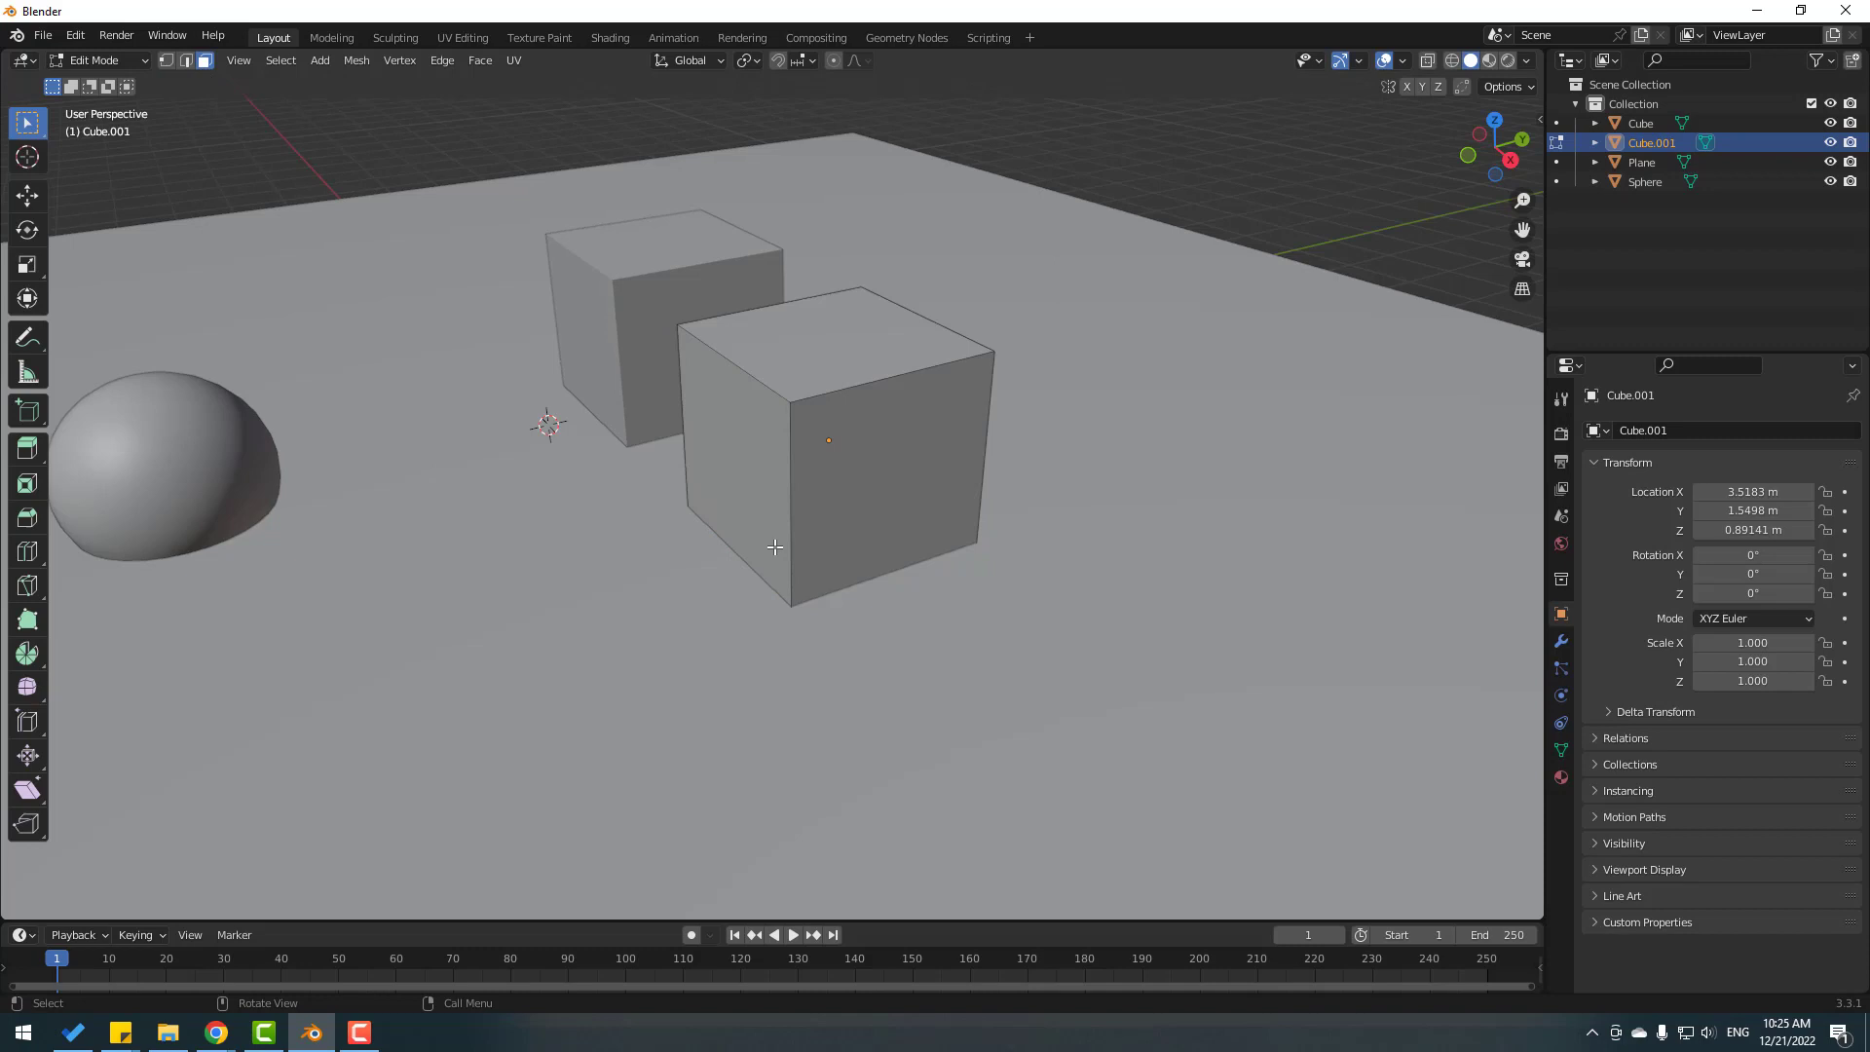
left_click(733, 475)
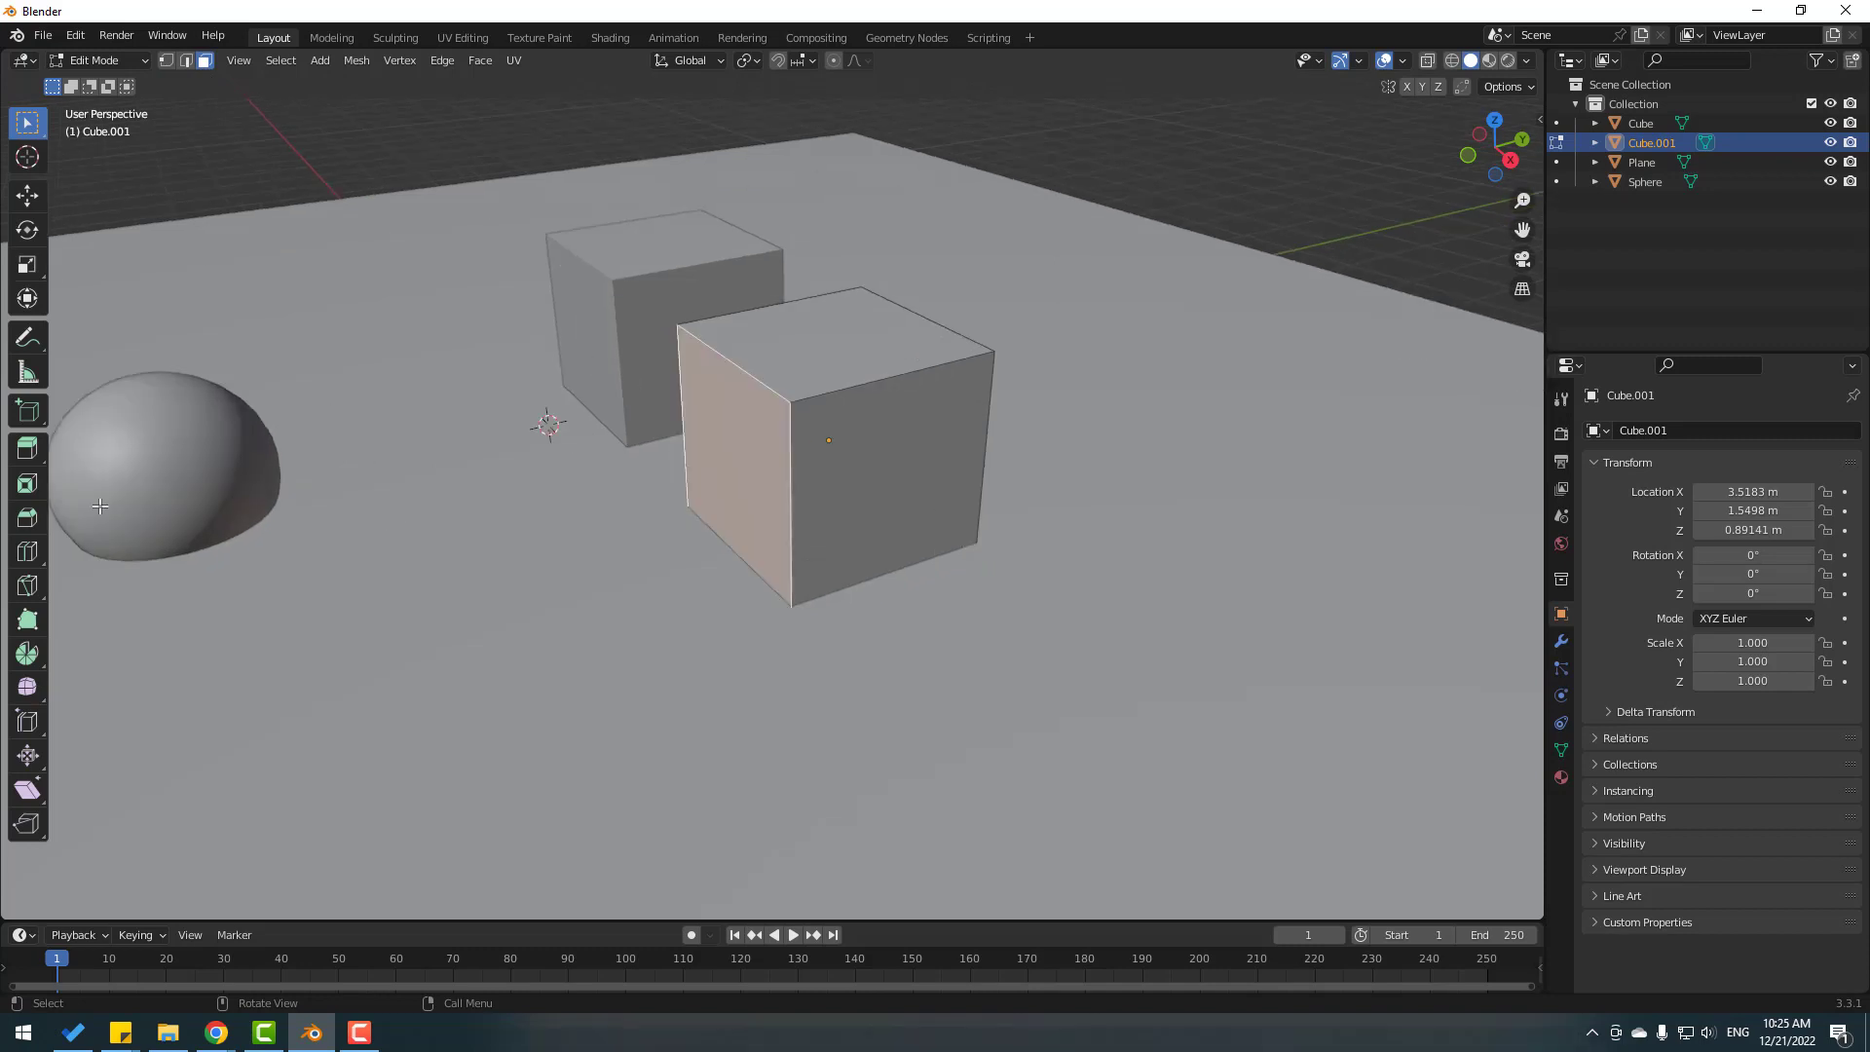
left_click(26, 483)
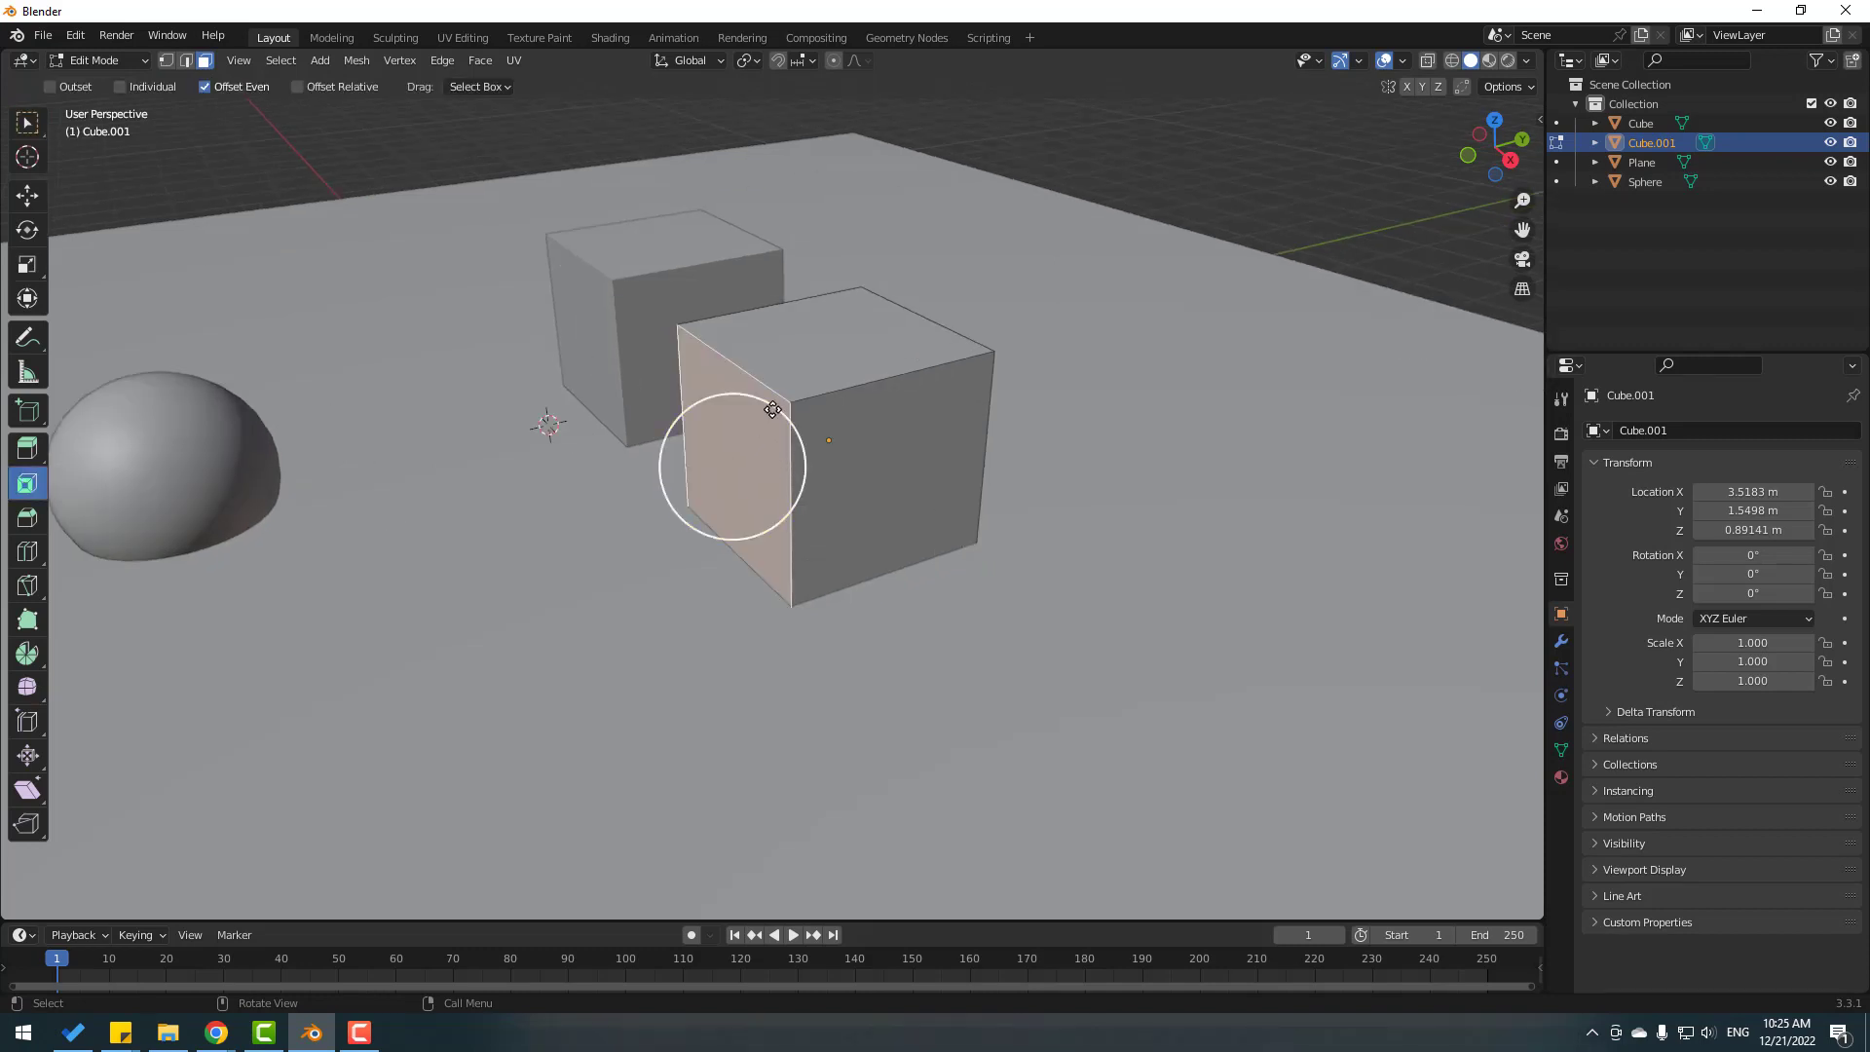
left_click_drag(772, 409, 736, 449)
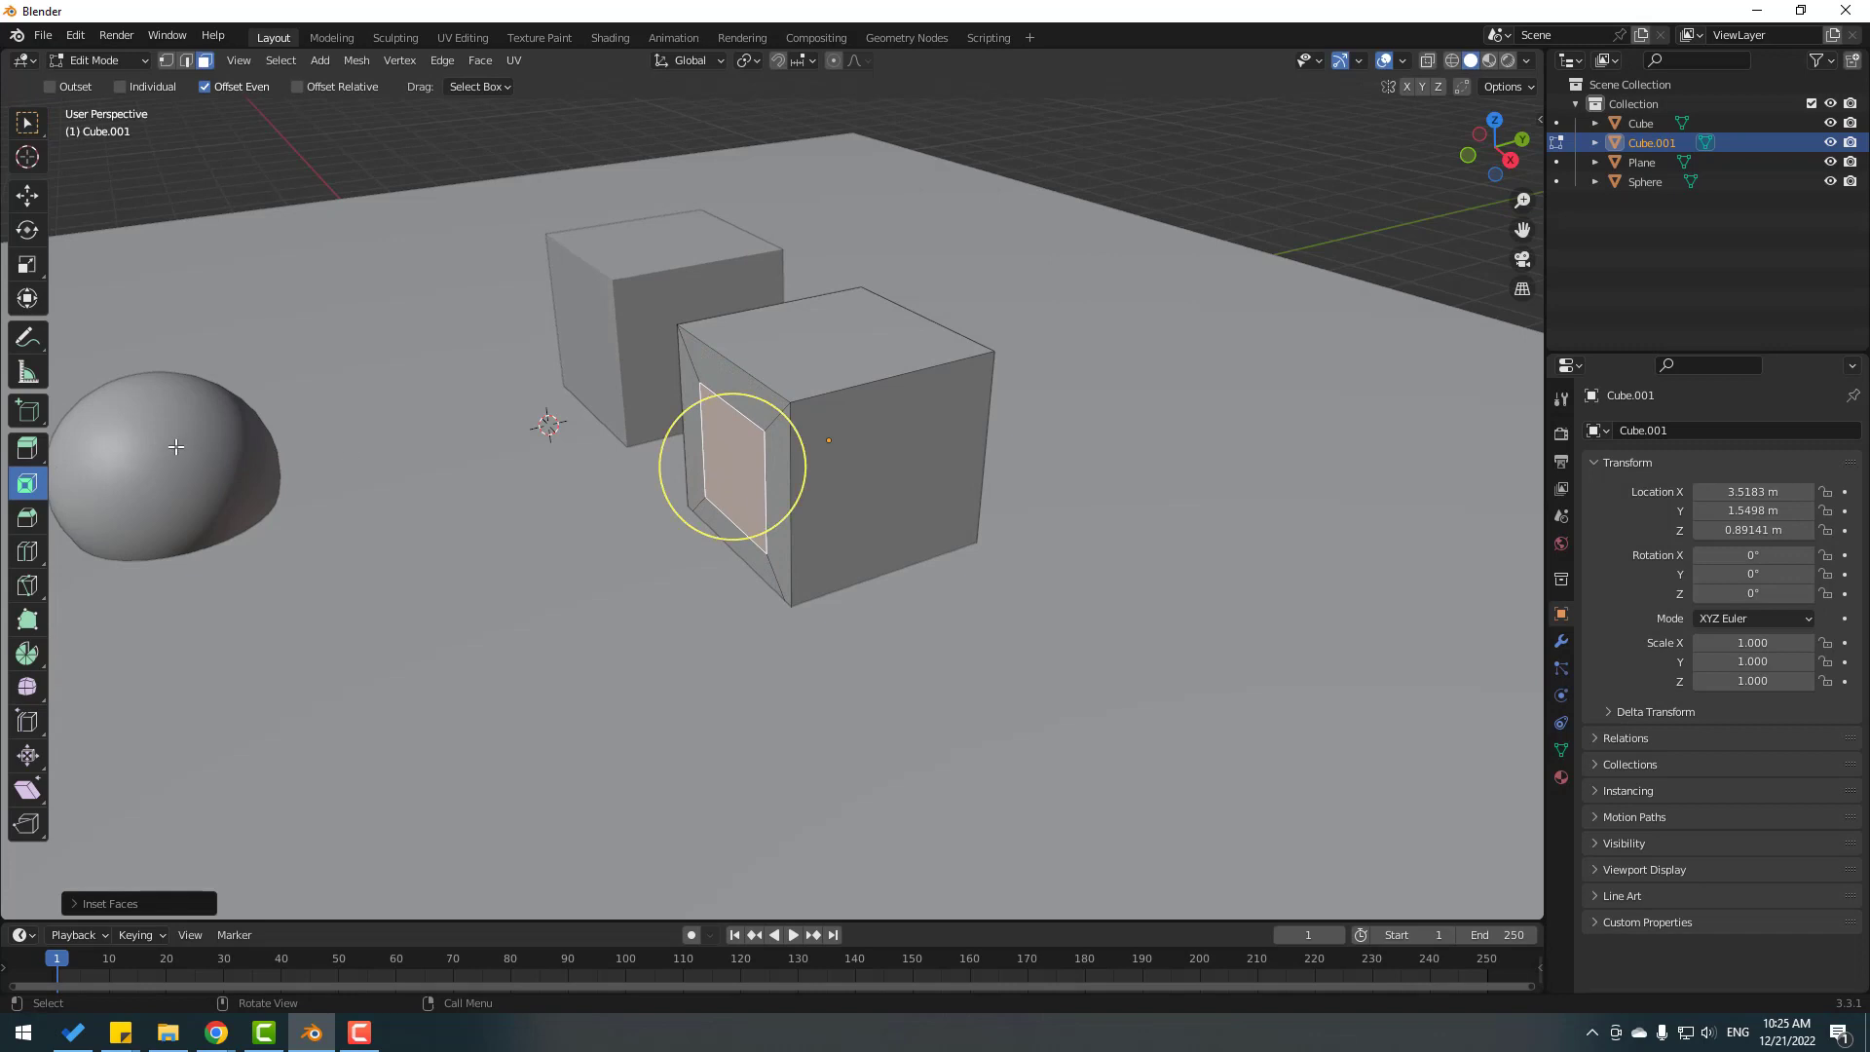
Extrude the inset face along its normal toward the sphere into a long narrower arm
left_click(30, 455)
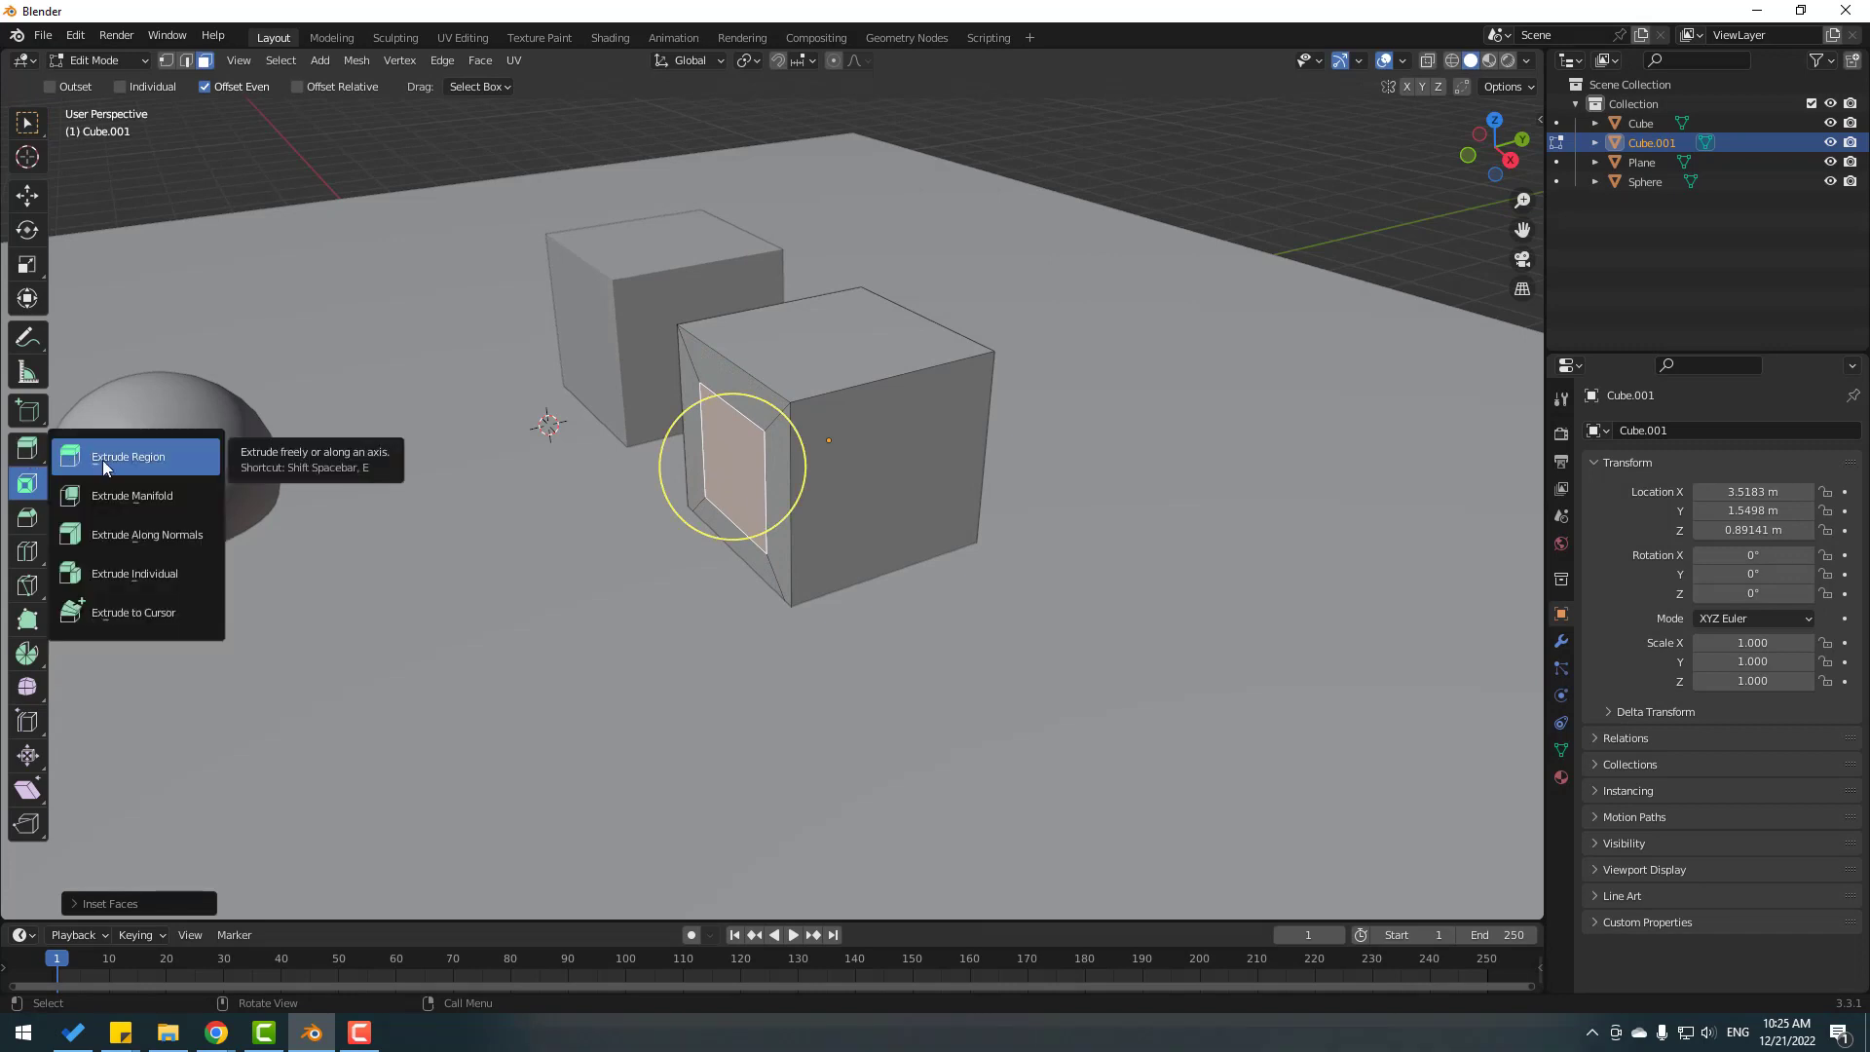
left_click(160, 535)
left_click_drag(647, 487, 968, 382)
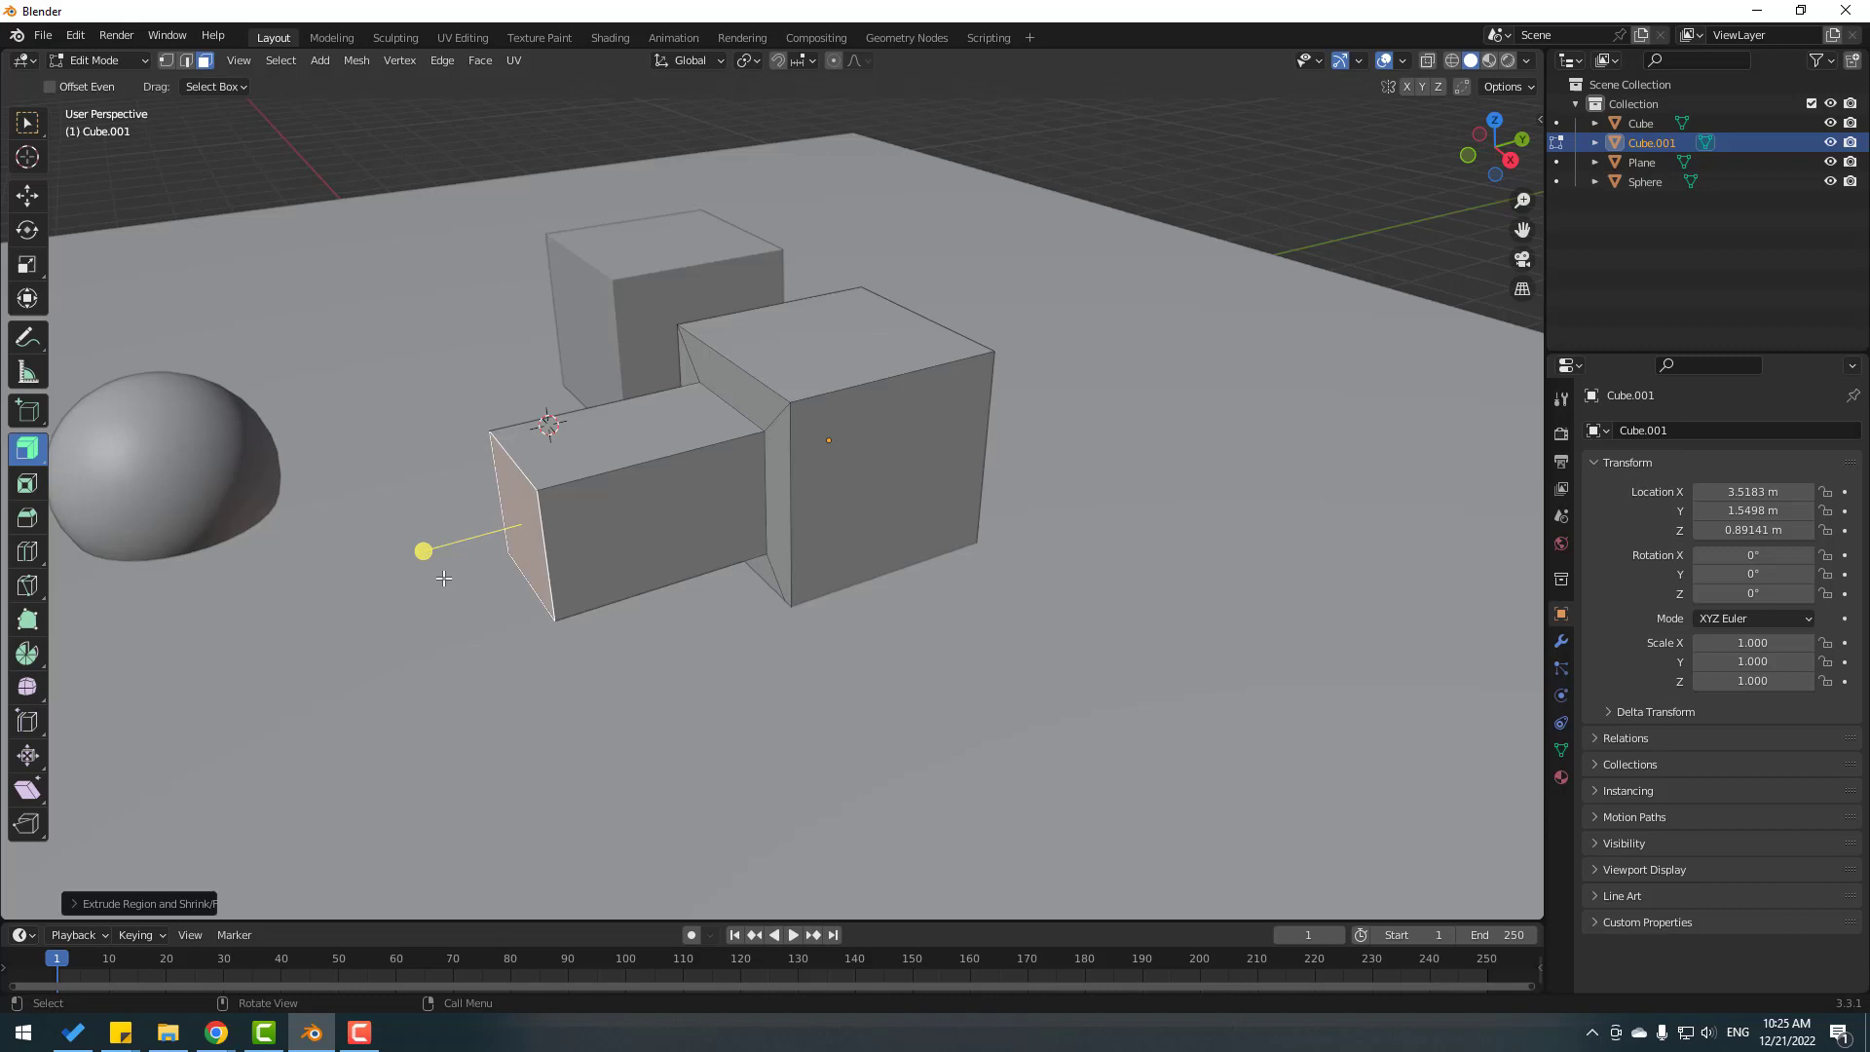
Extrude the arm's end face a short distance with Extrude Region and scale it up to form a flare
left_click(30, 460)
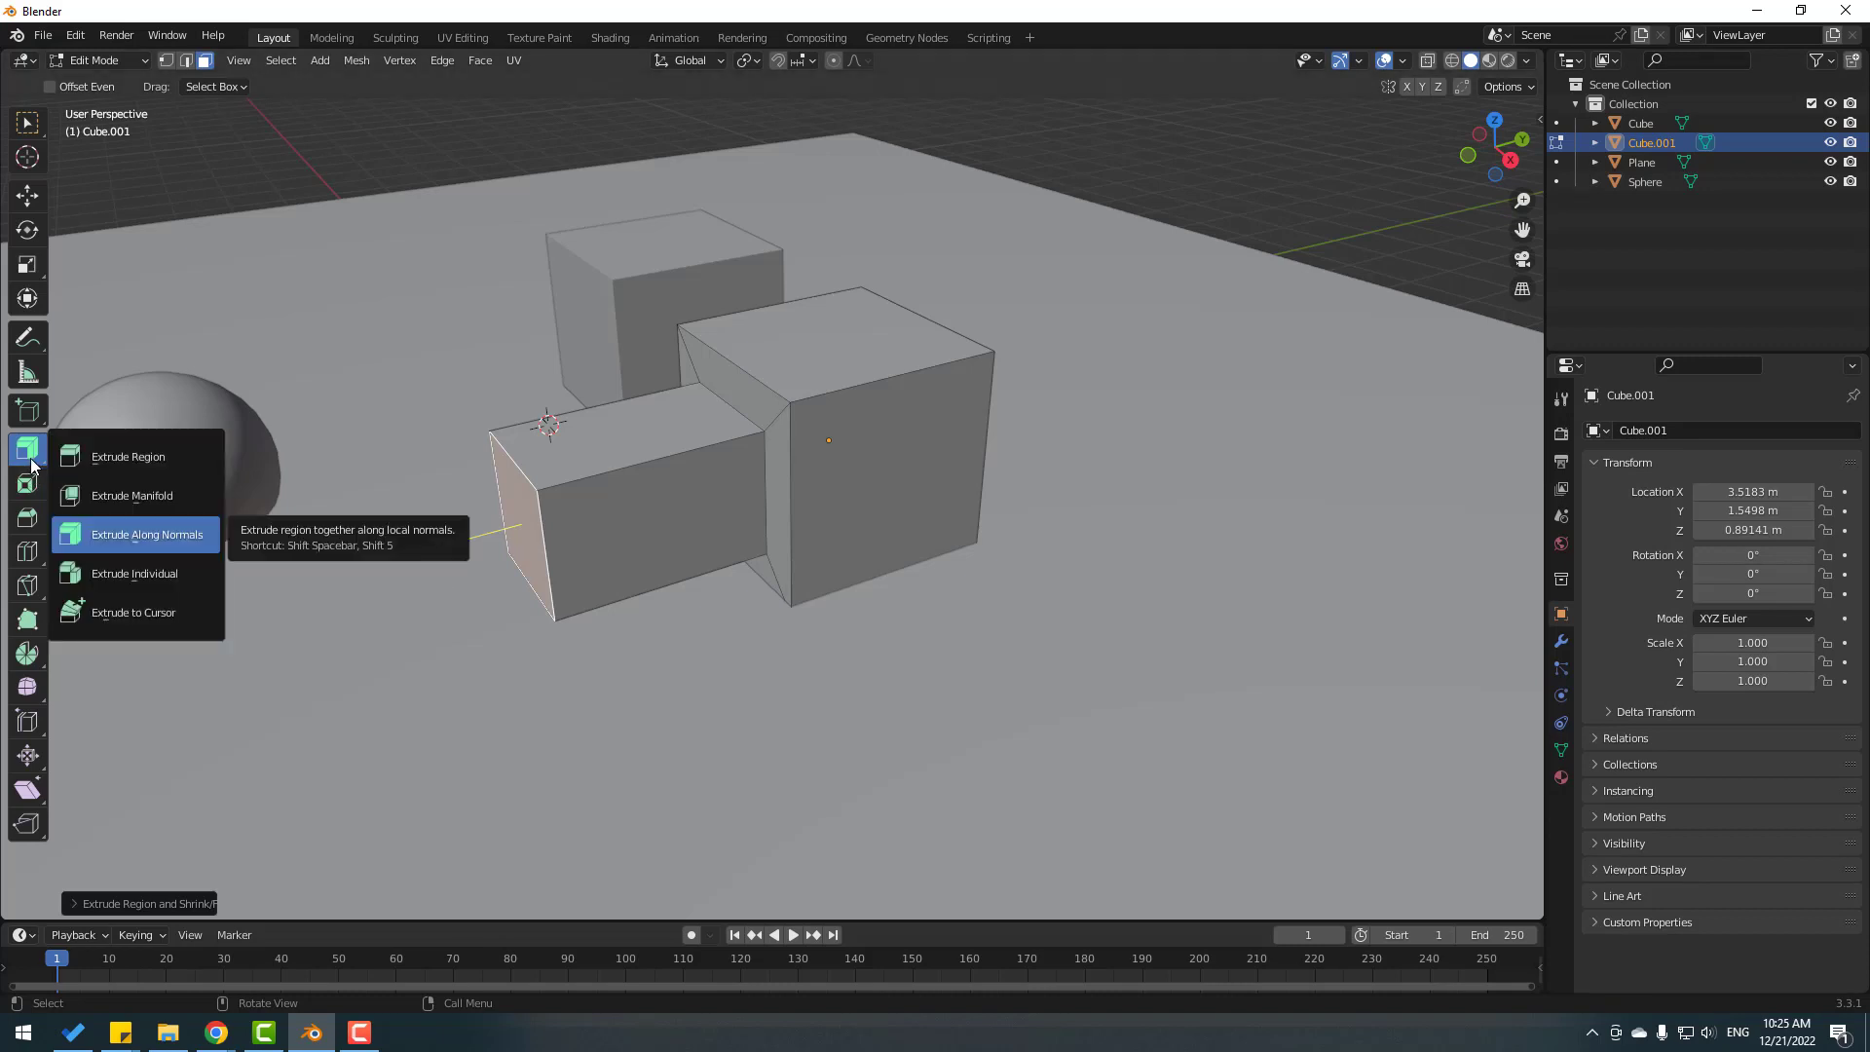
left_click(118, 460)
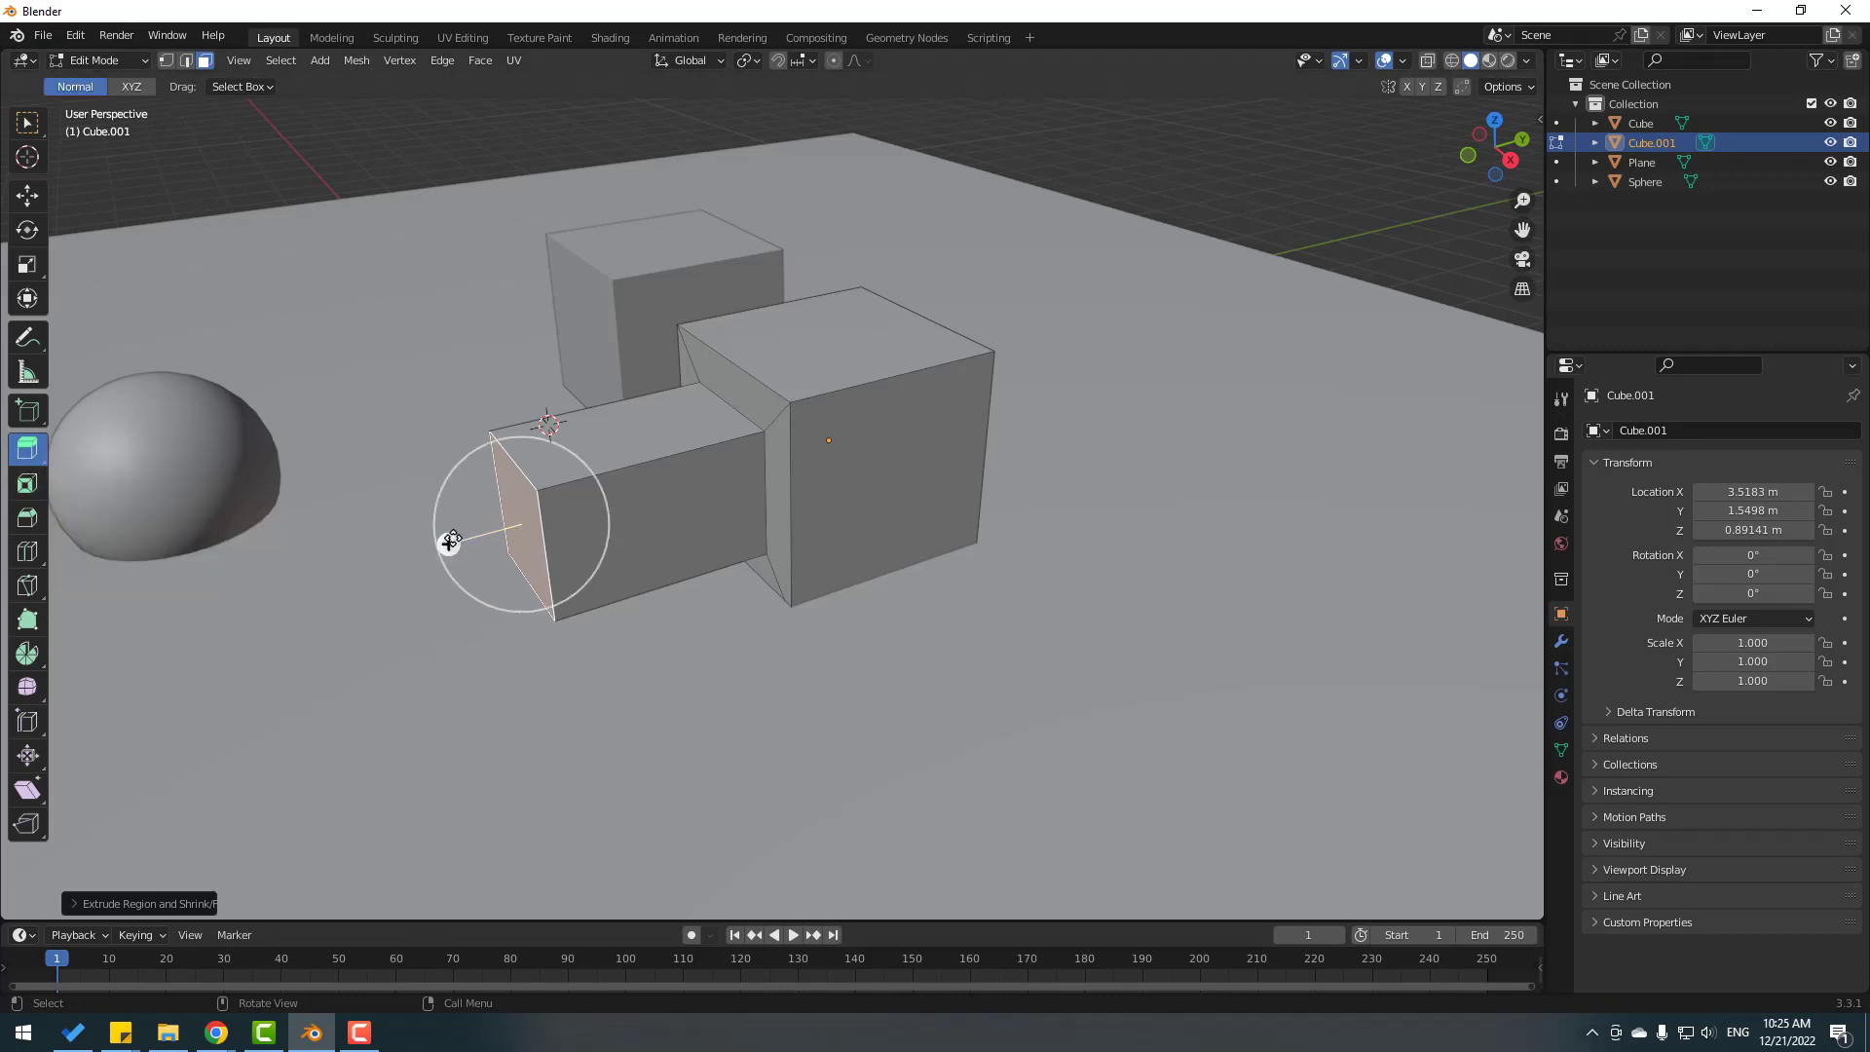
left_click_drag(446, 542, 409, 526)
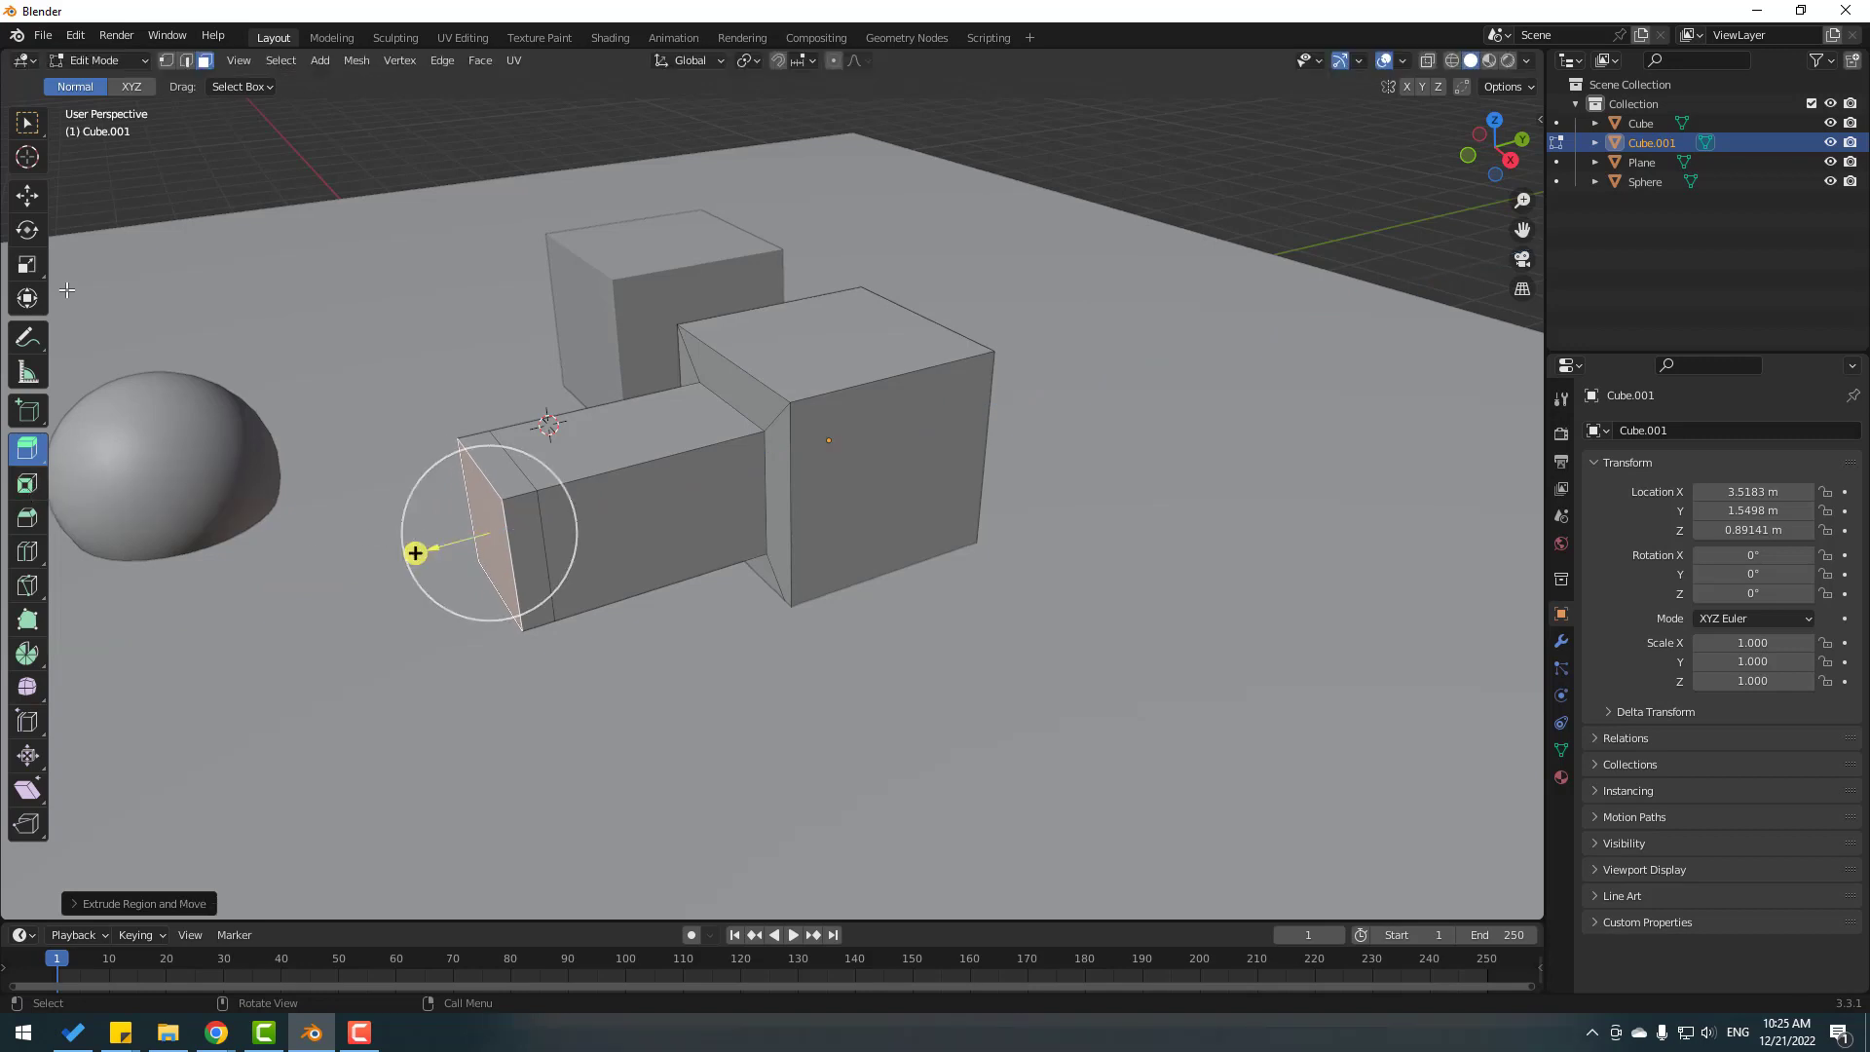
left_click(27, 265)
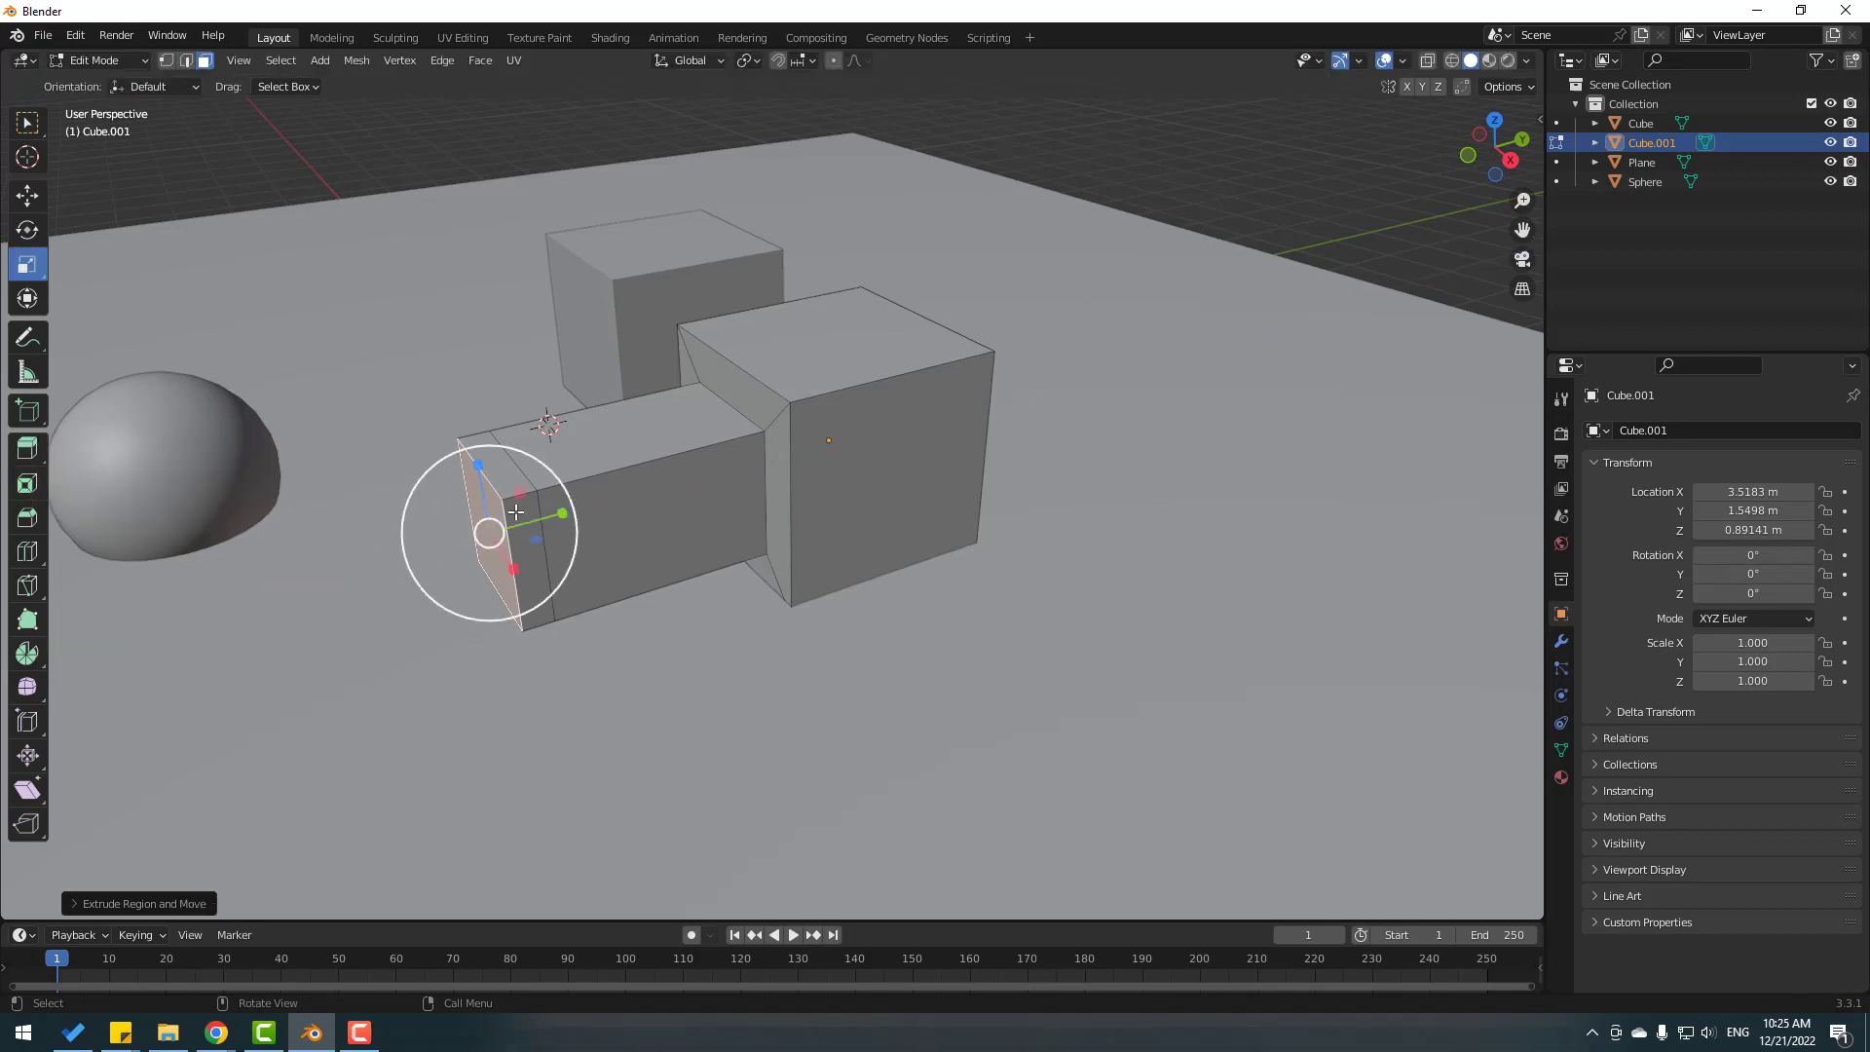
mouse_move(519, 511)
left_mouse_down()
mouse_move(534, 496)
mouse_move(517, 511)
left_mouse_up()
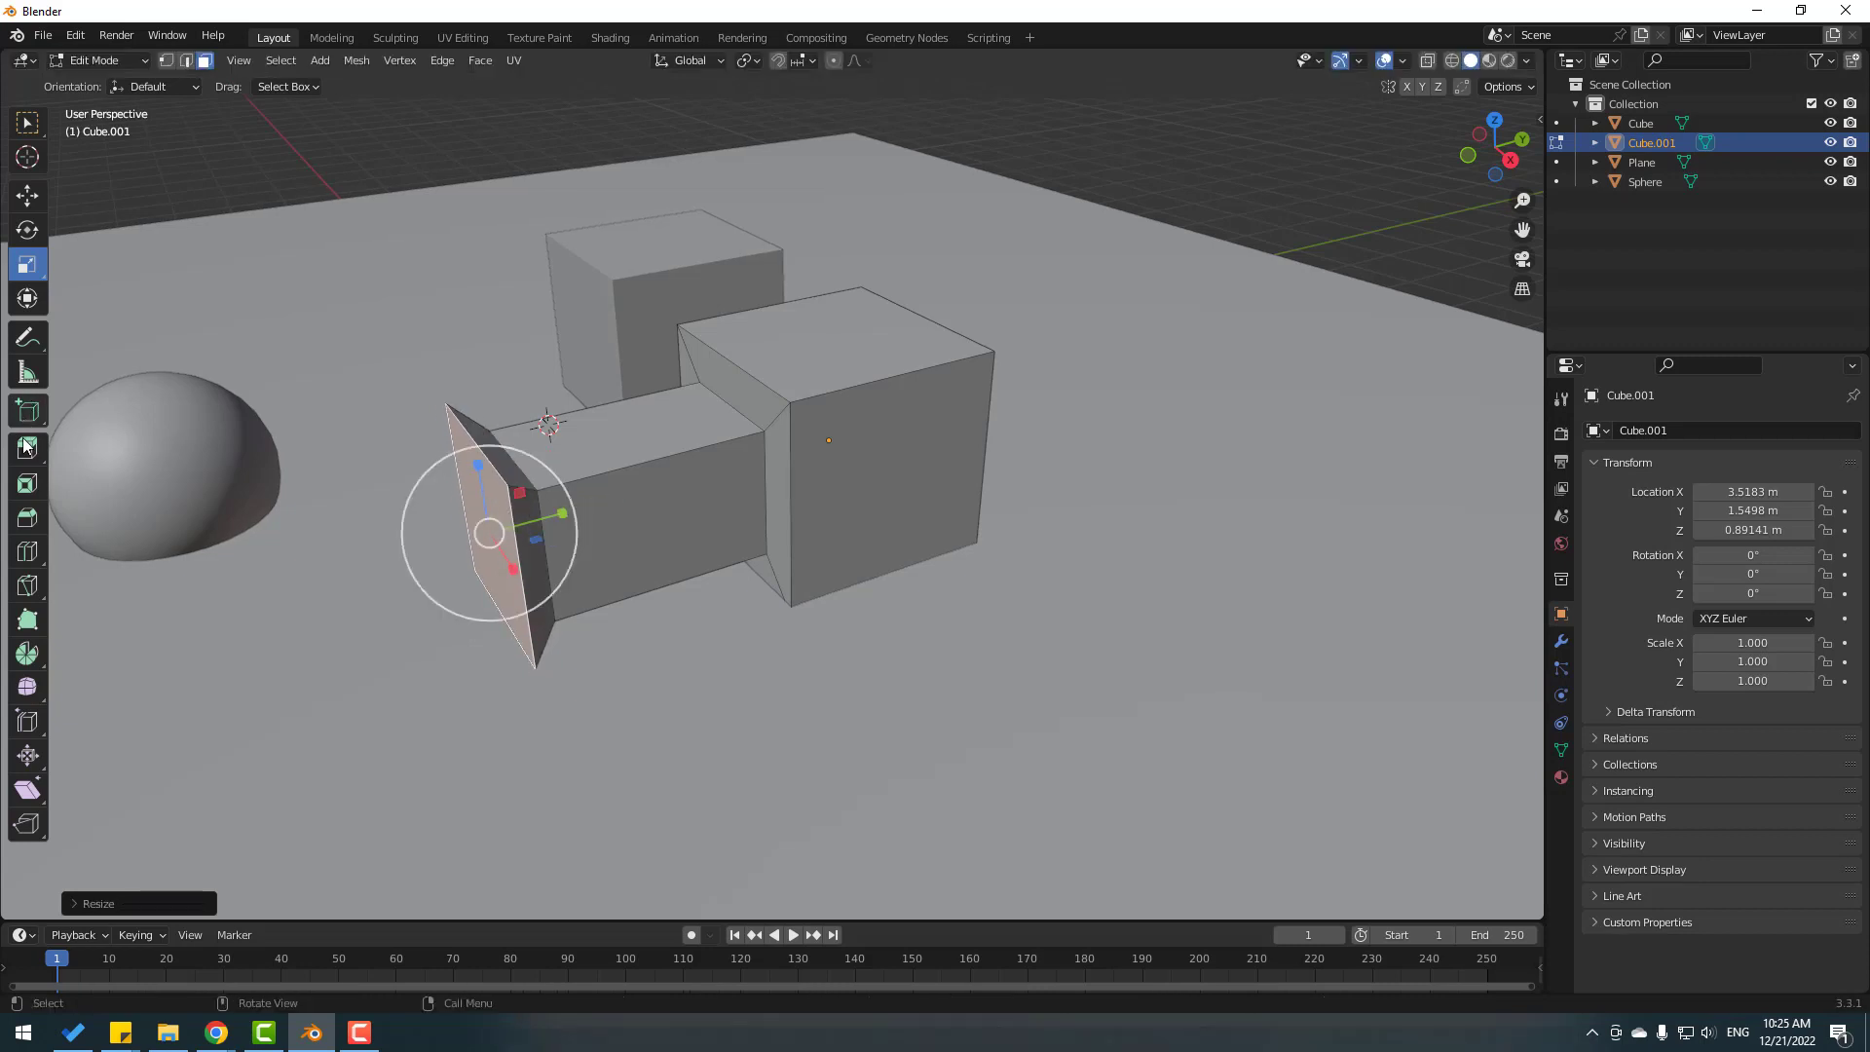
Extrude the enlarged end face along its normal into a block, and return to Object Mode
left_click_drag(25, 456, 117, 534)
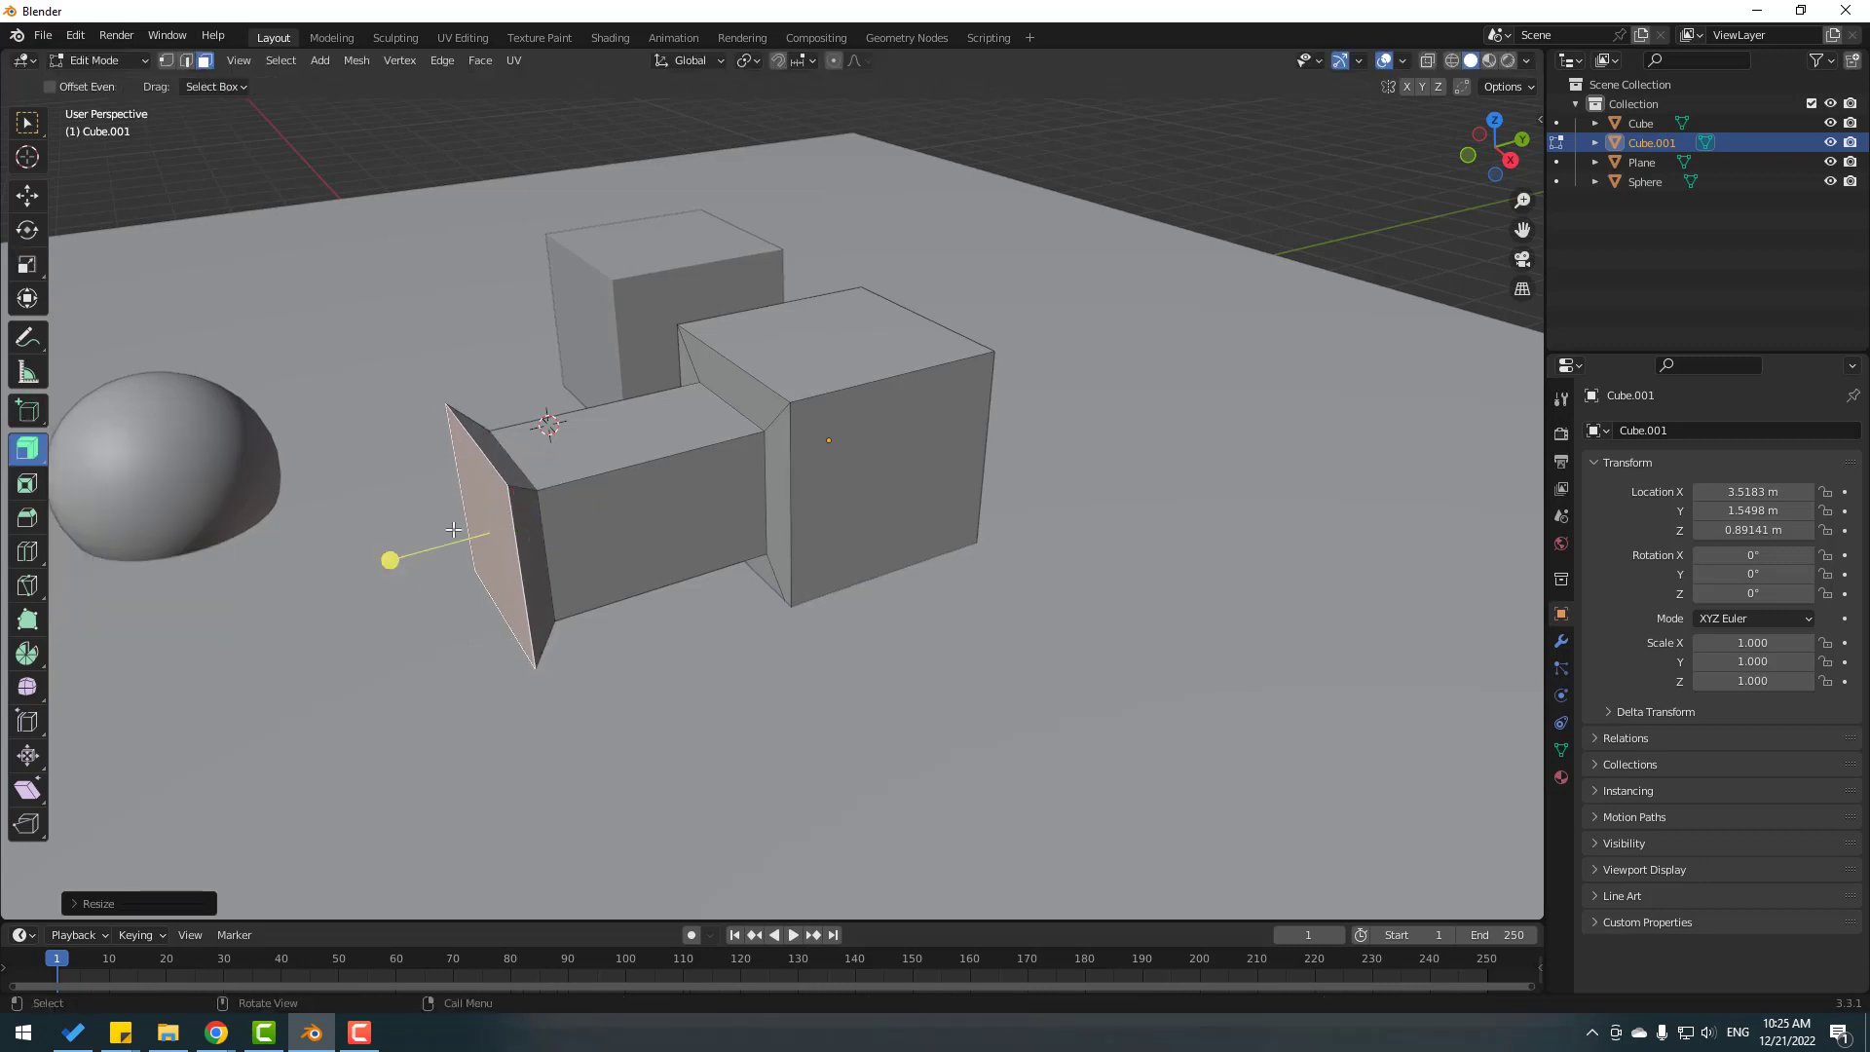
left_click_drag(381, 557, 475, 403)
left_click(27, 195)
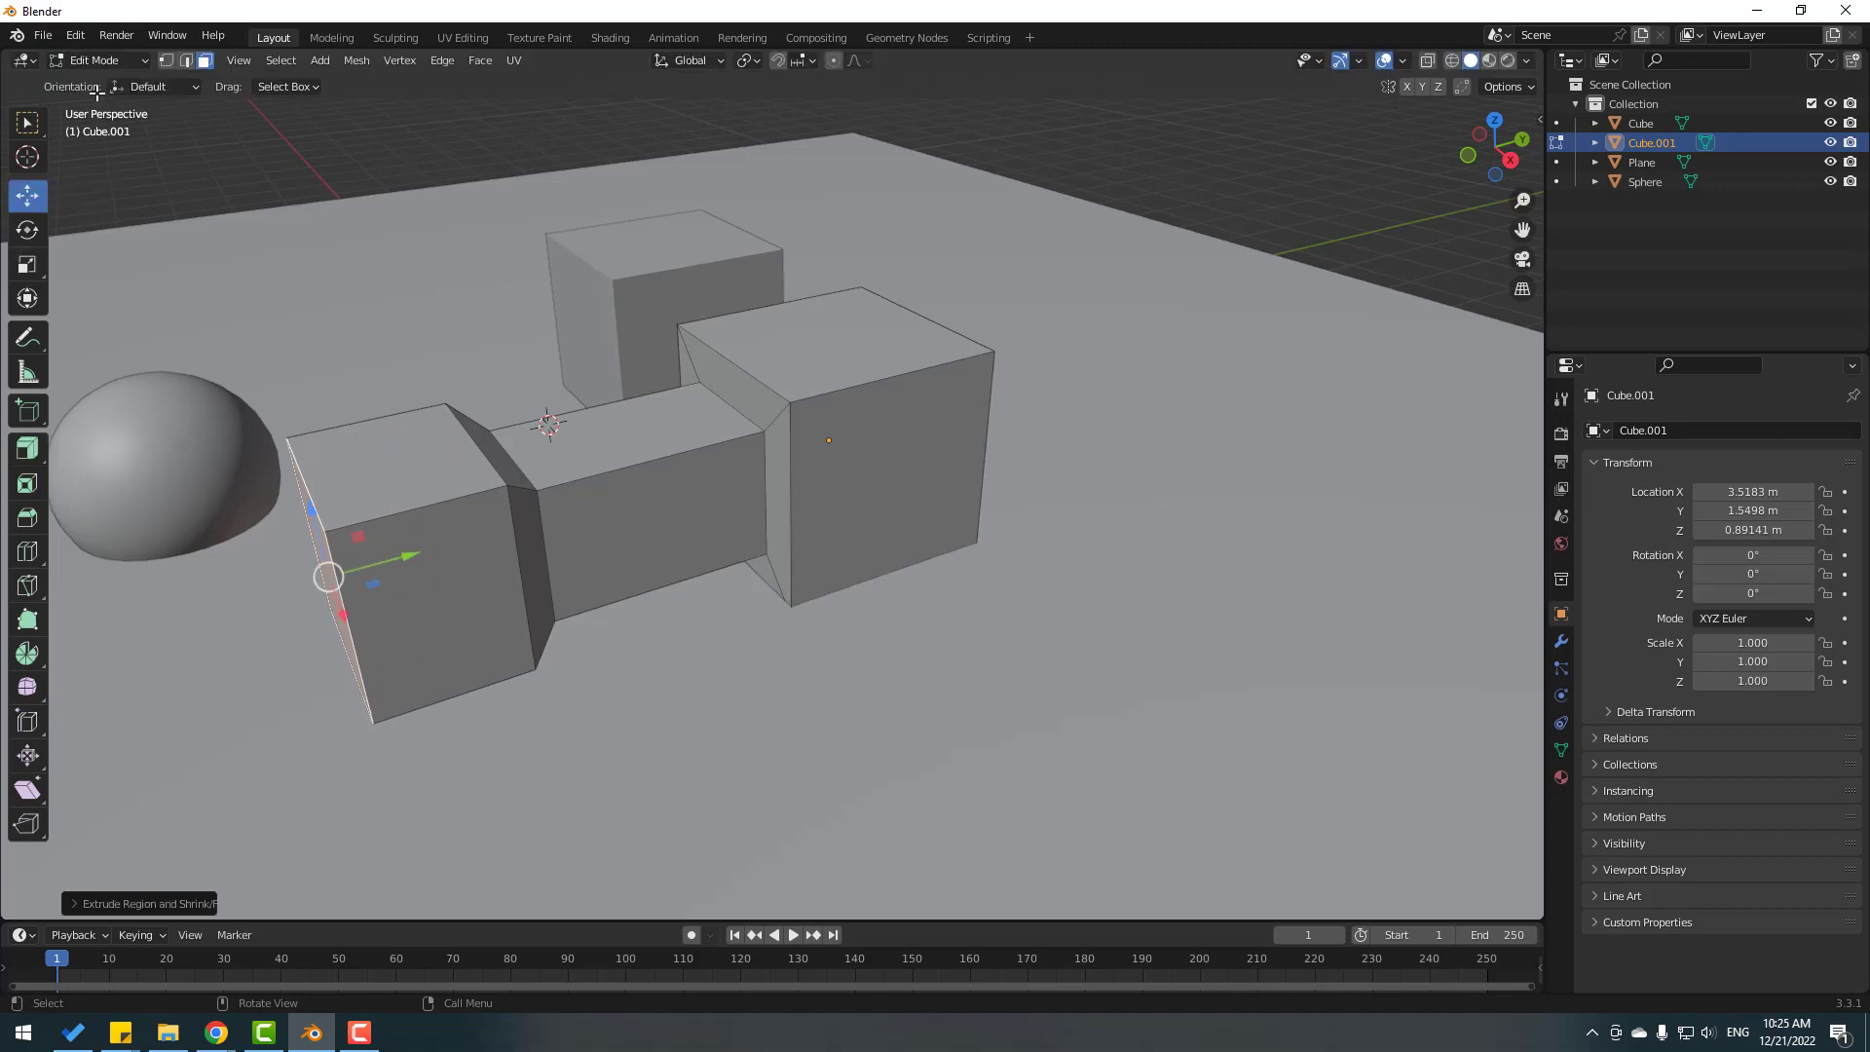
left_click(107, 61)
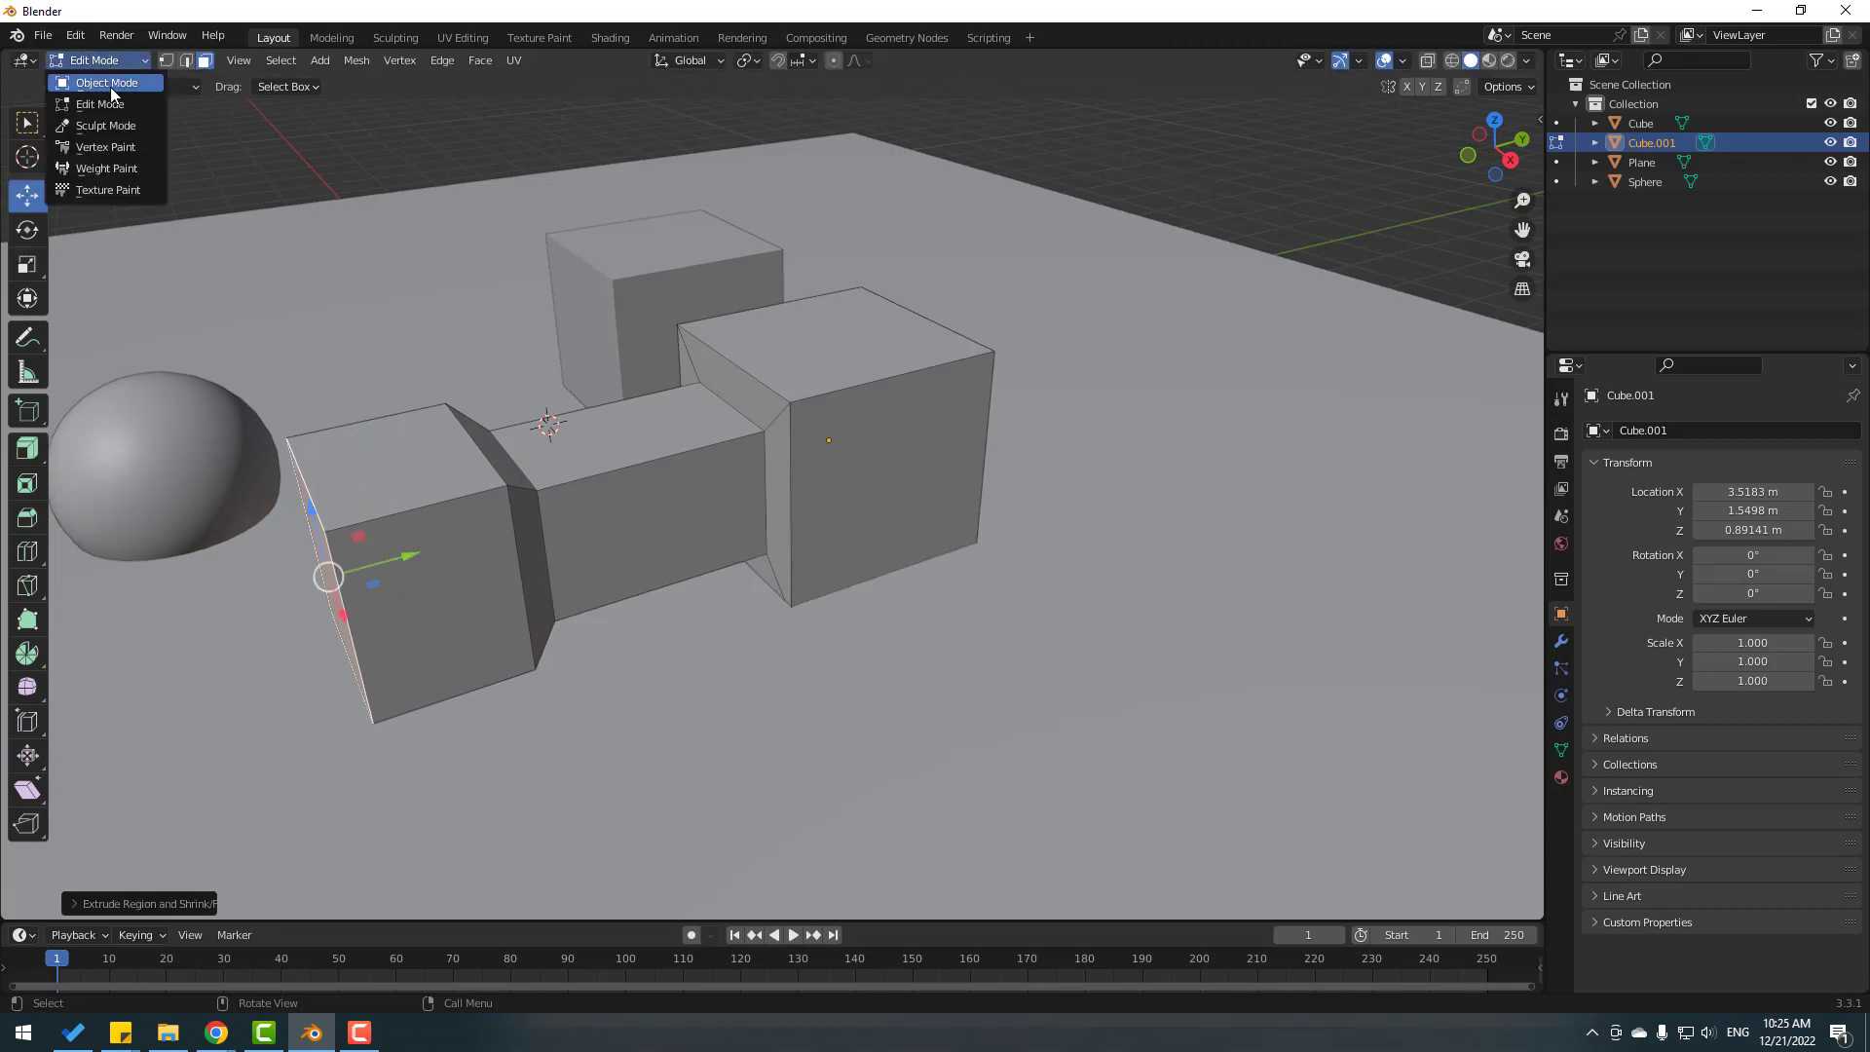
left_click(109, 85)
scroll(679, 583, "down", 1)
scroll(557, 535, "down", 3)
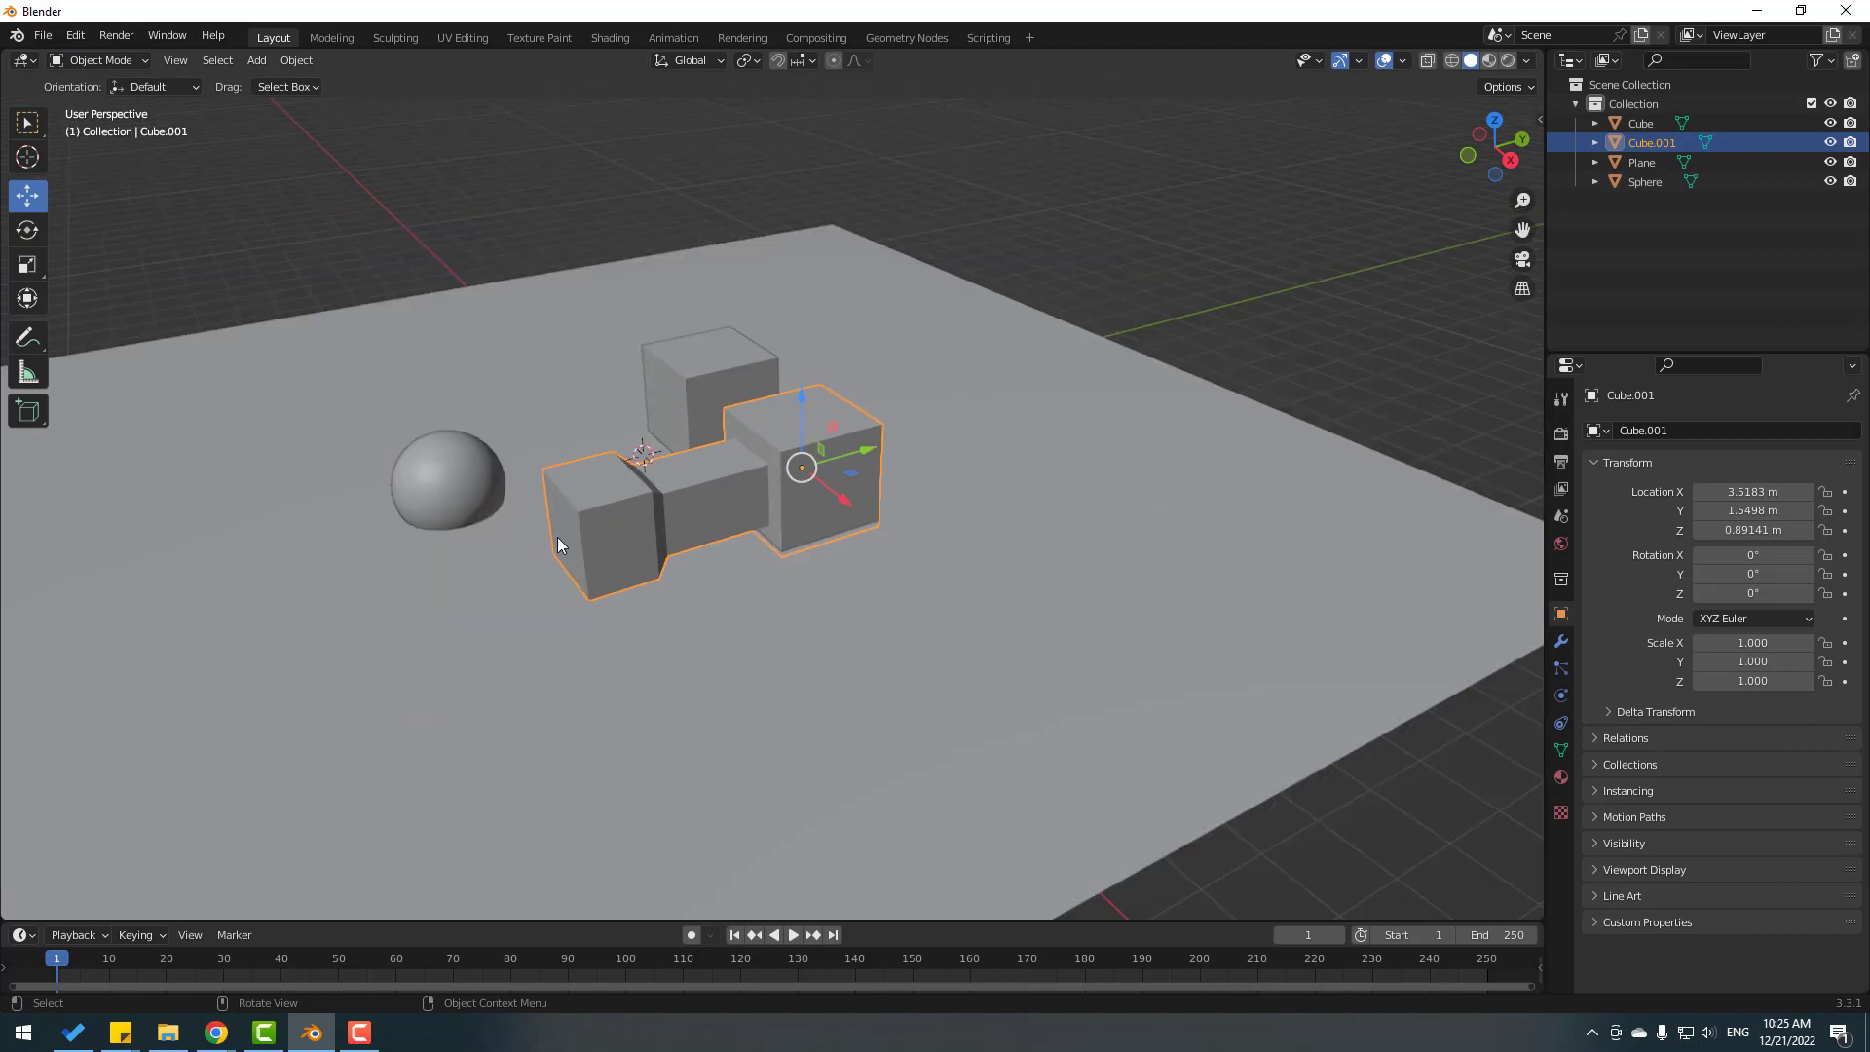
Move the extruded cube shape along X to about 5.83 m, away from the other cube
middle_click_drag(557, 535, 585, 545)
left_click_drag(876, 503, 983, 556)
scroll(707, 548, "up", 2)
middle_click_drag(707, 547, 339, 149)
Find the Real Snow add-on in the preferences by searching for "real s", enable it and close the preferences
left_click(78, 36)
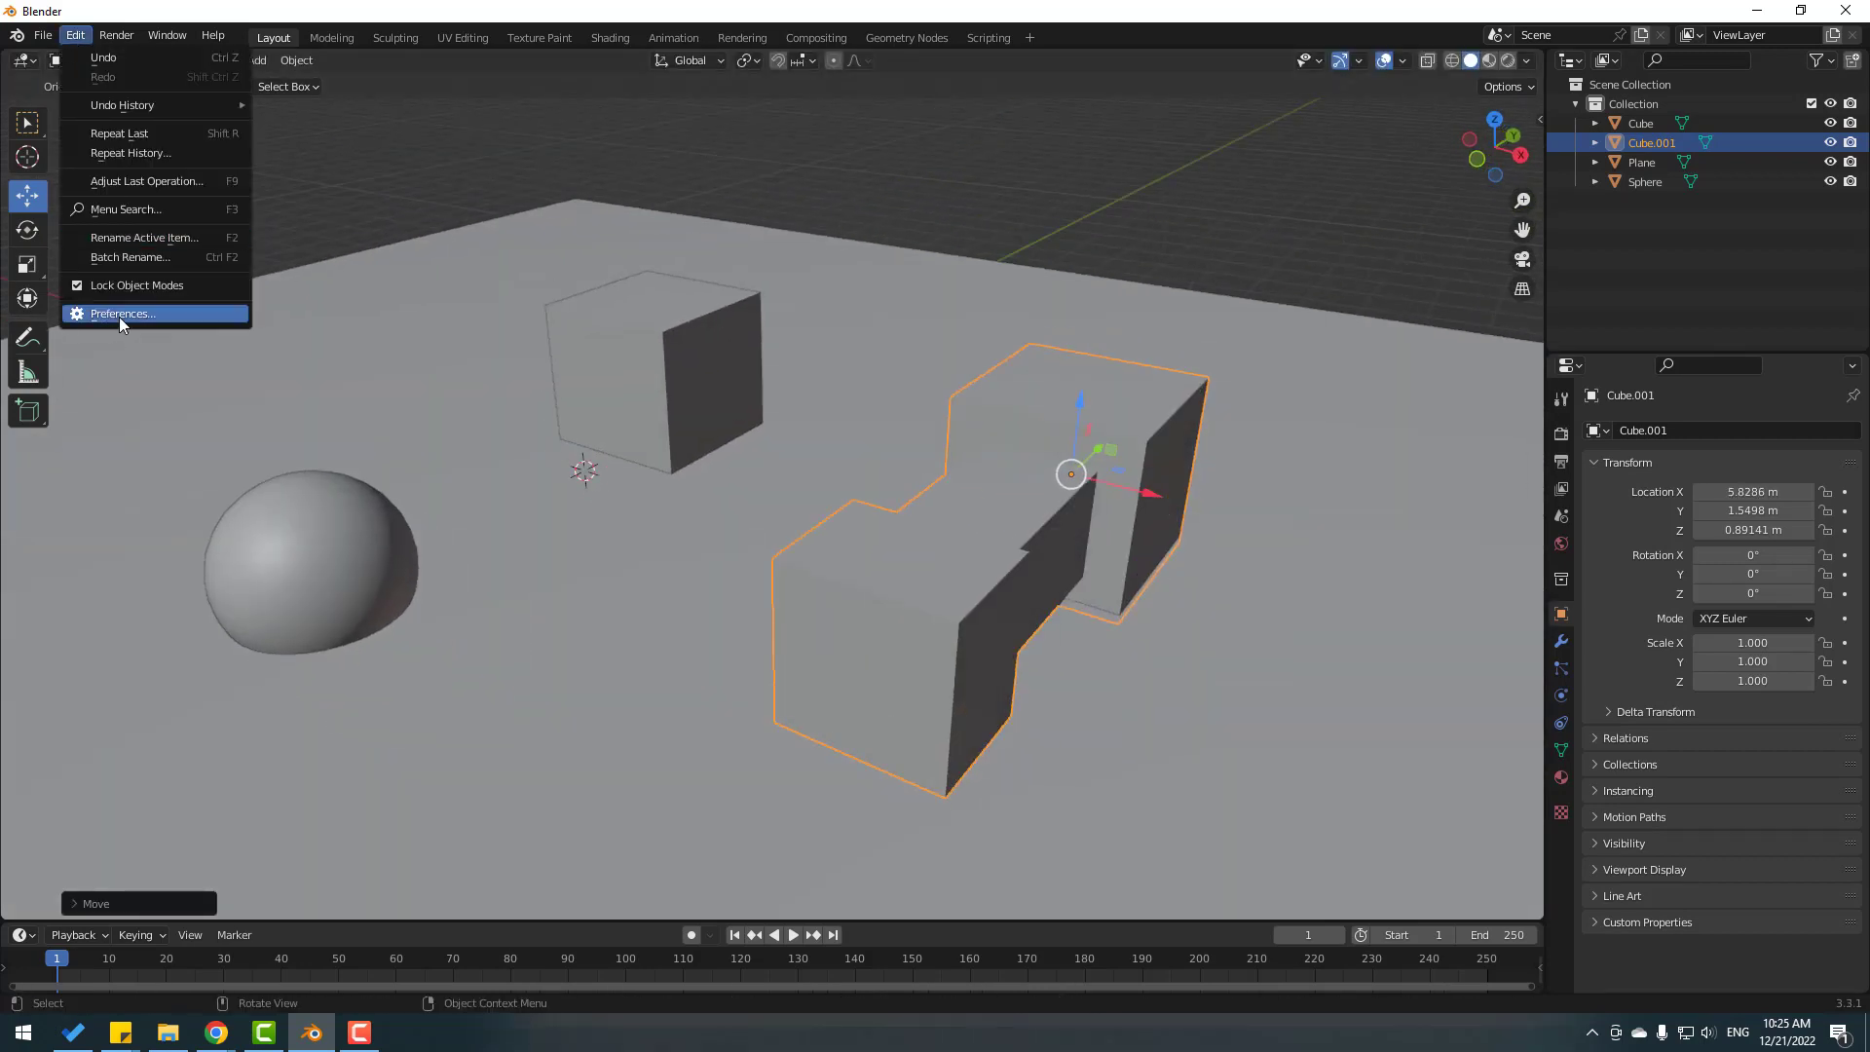
left_click(123, 314)
left_click_drag(311, 39, 472, 83)
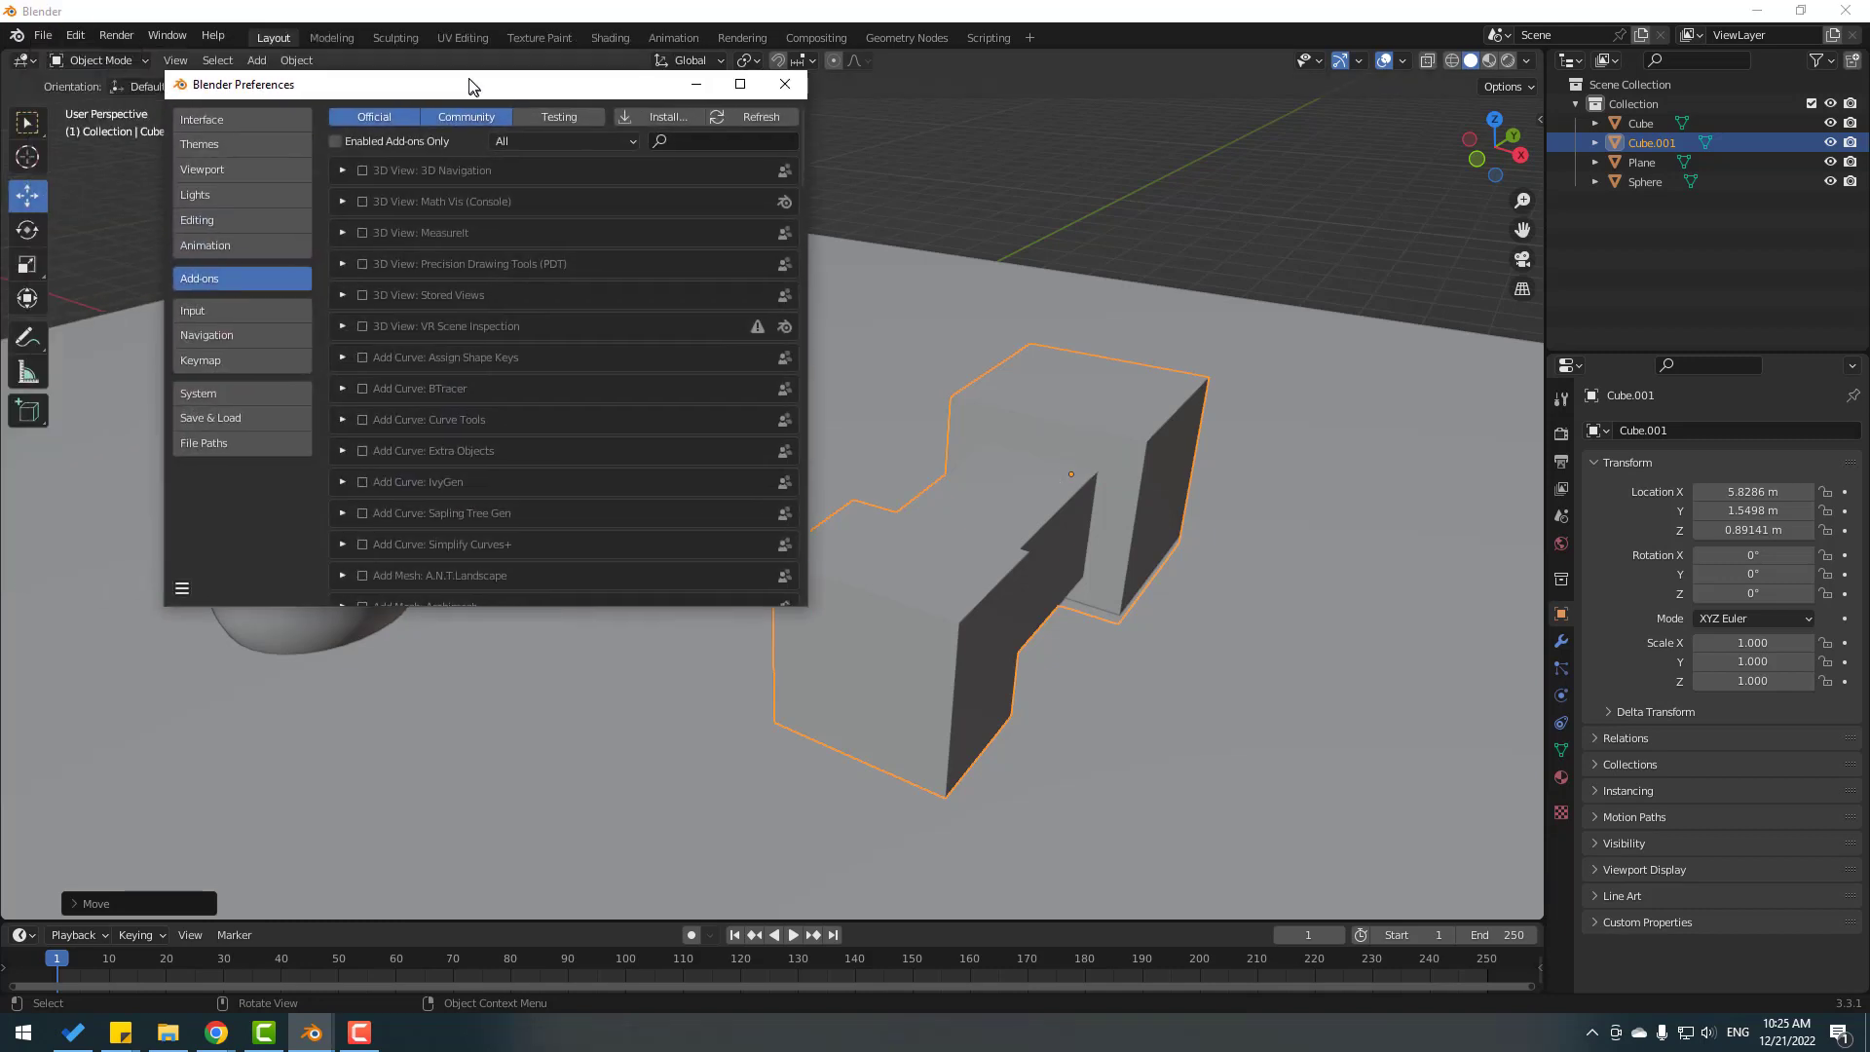
left_click(686, 139)
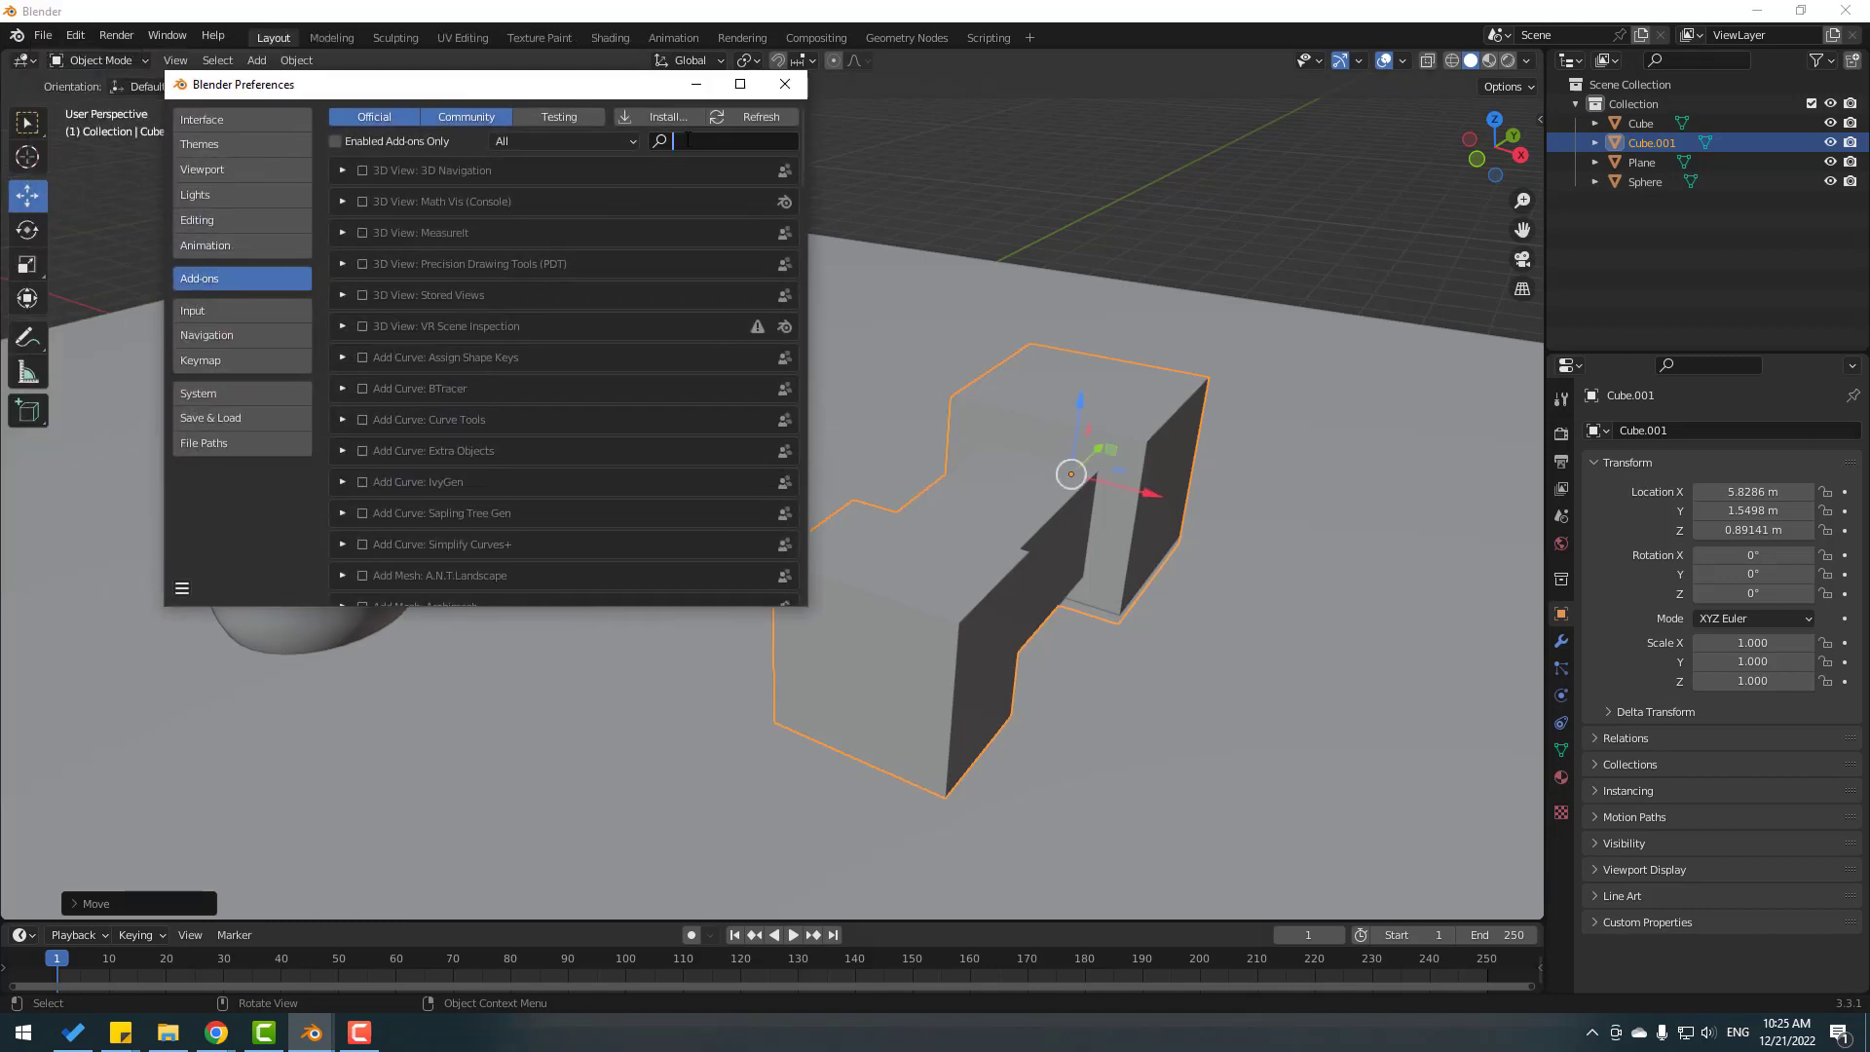
type("real s")
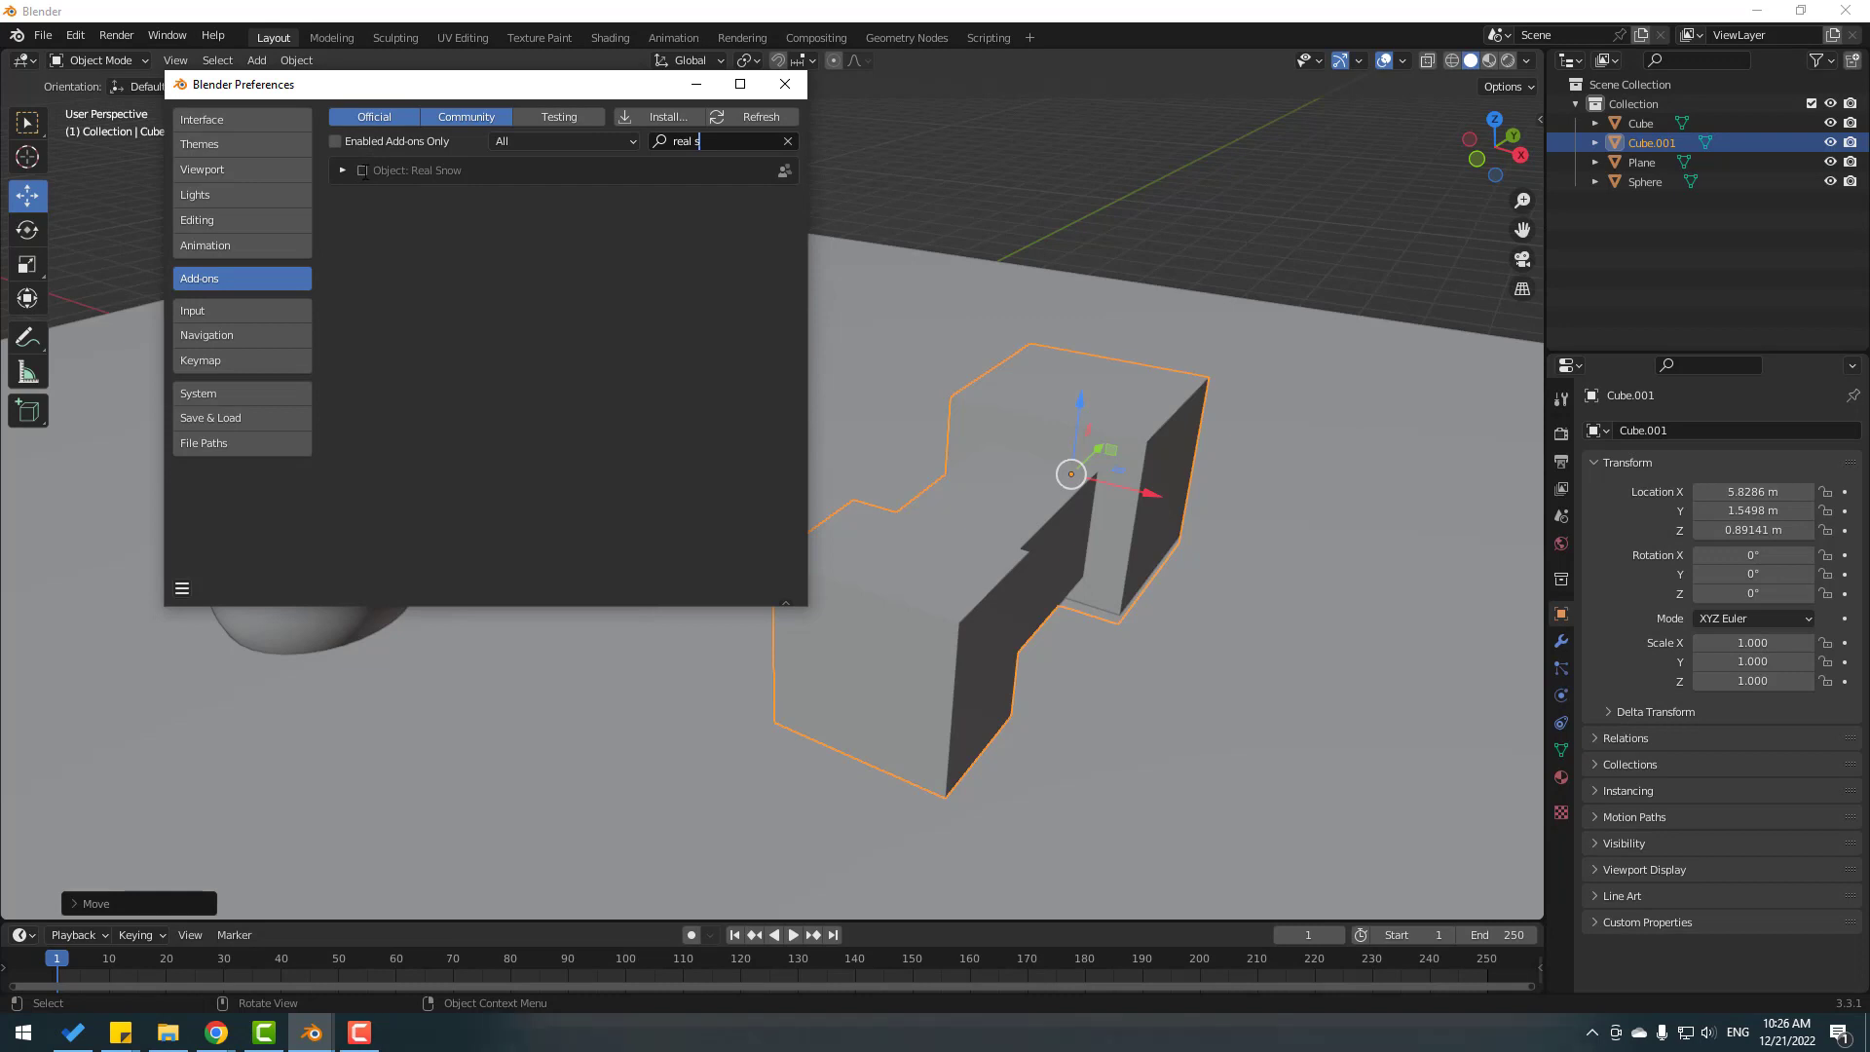
left_click(362, 172)
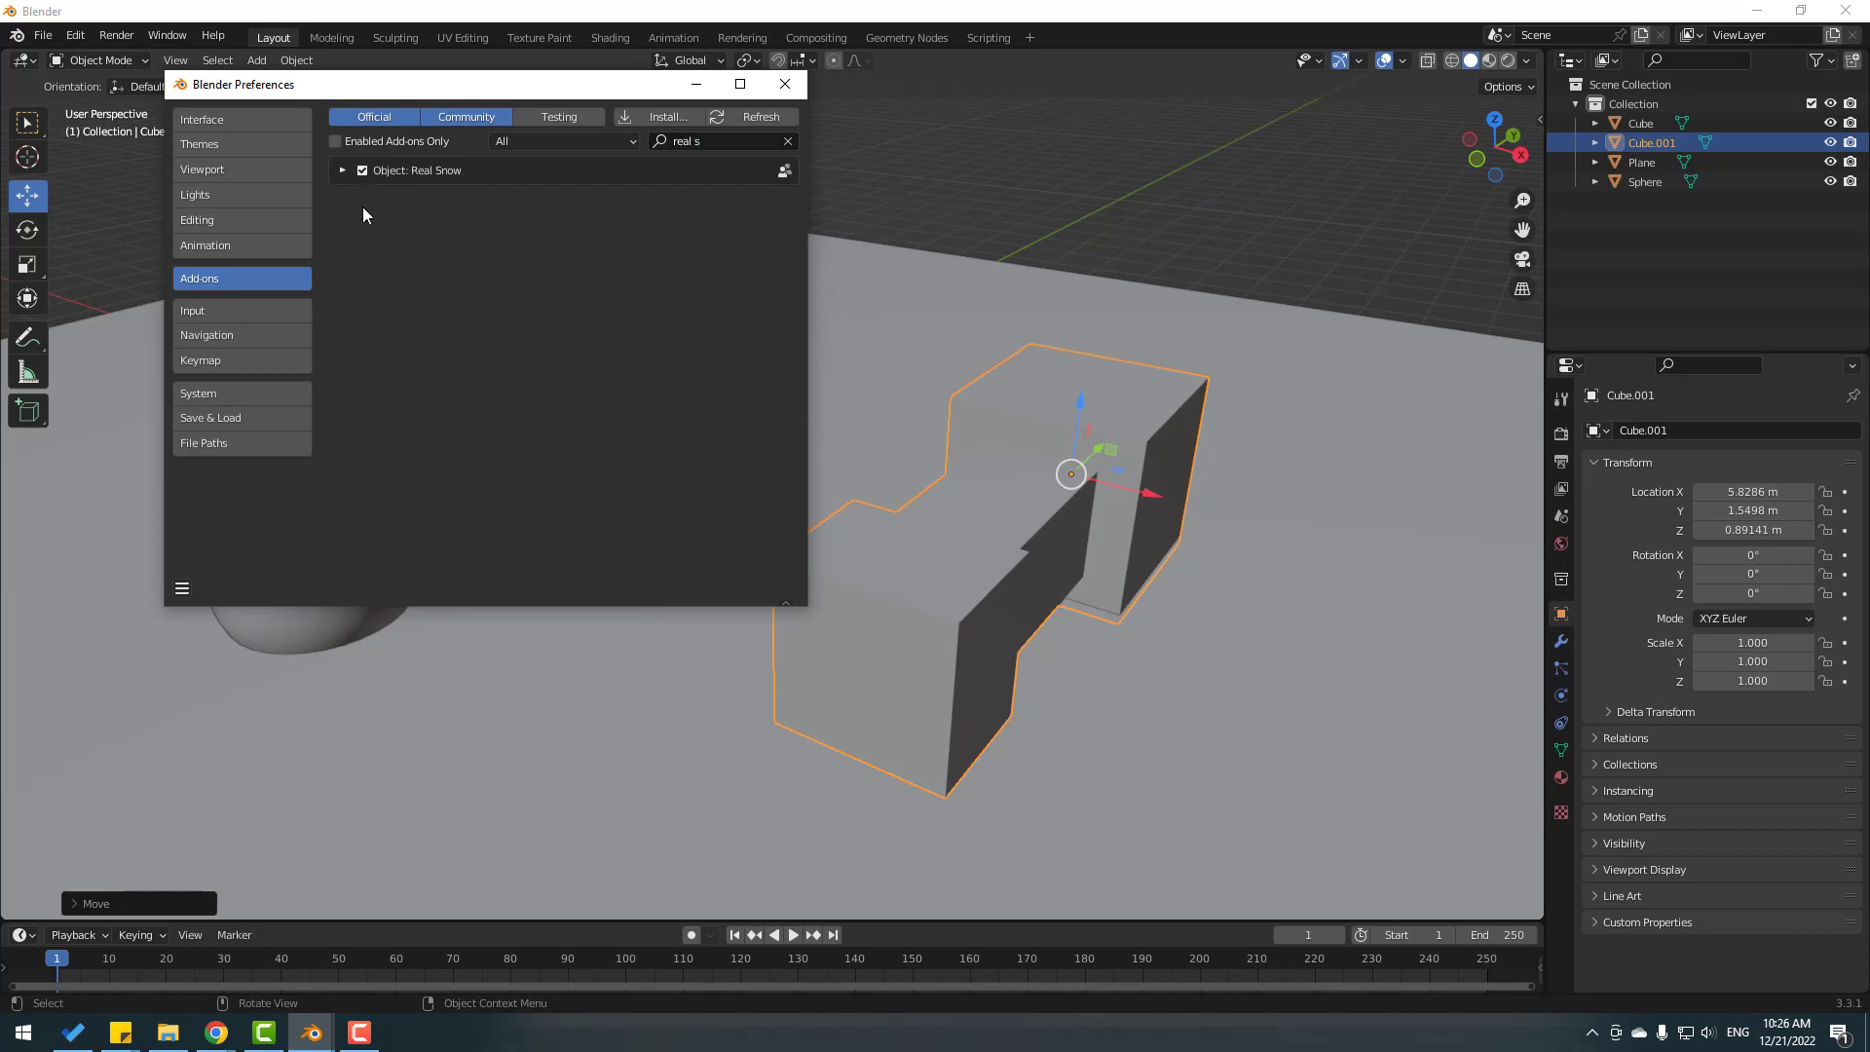
left_click(785, 85)
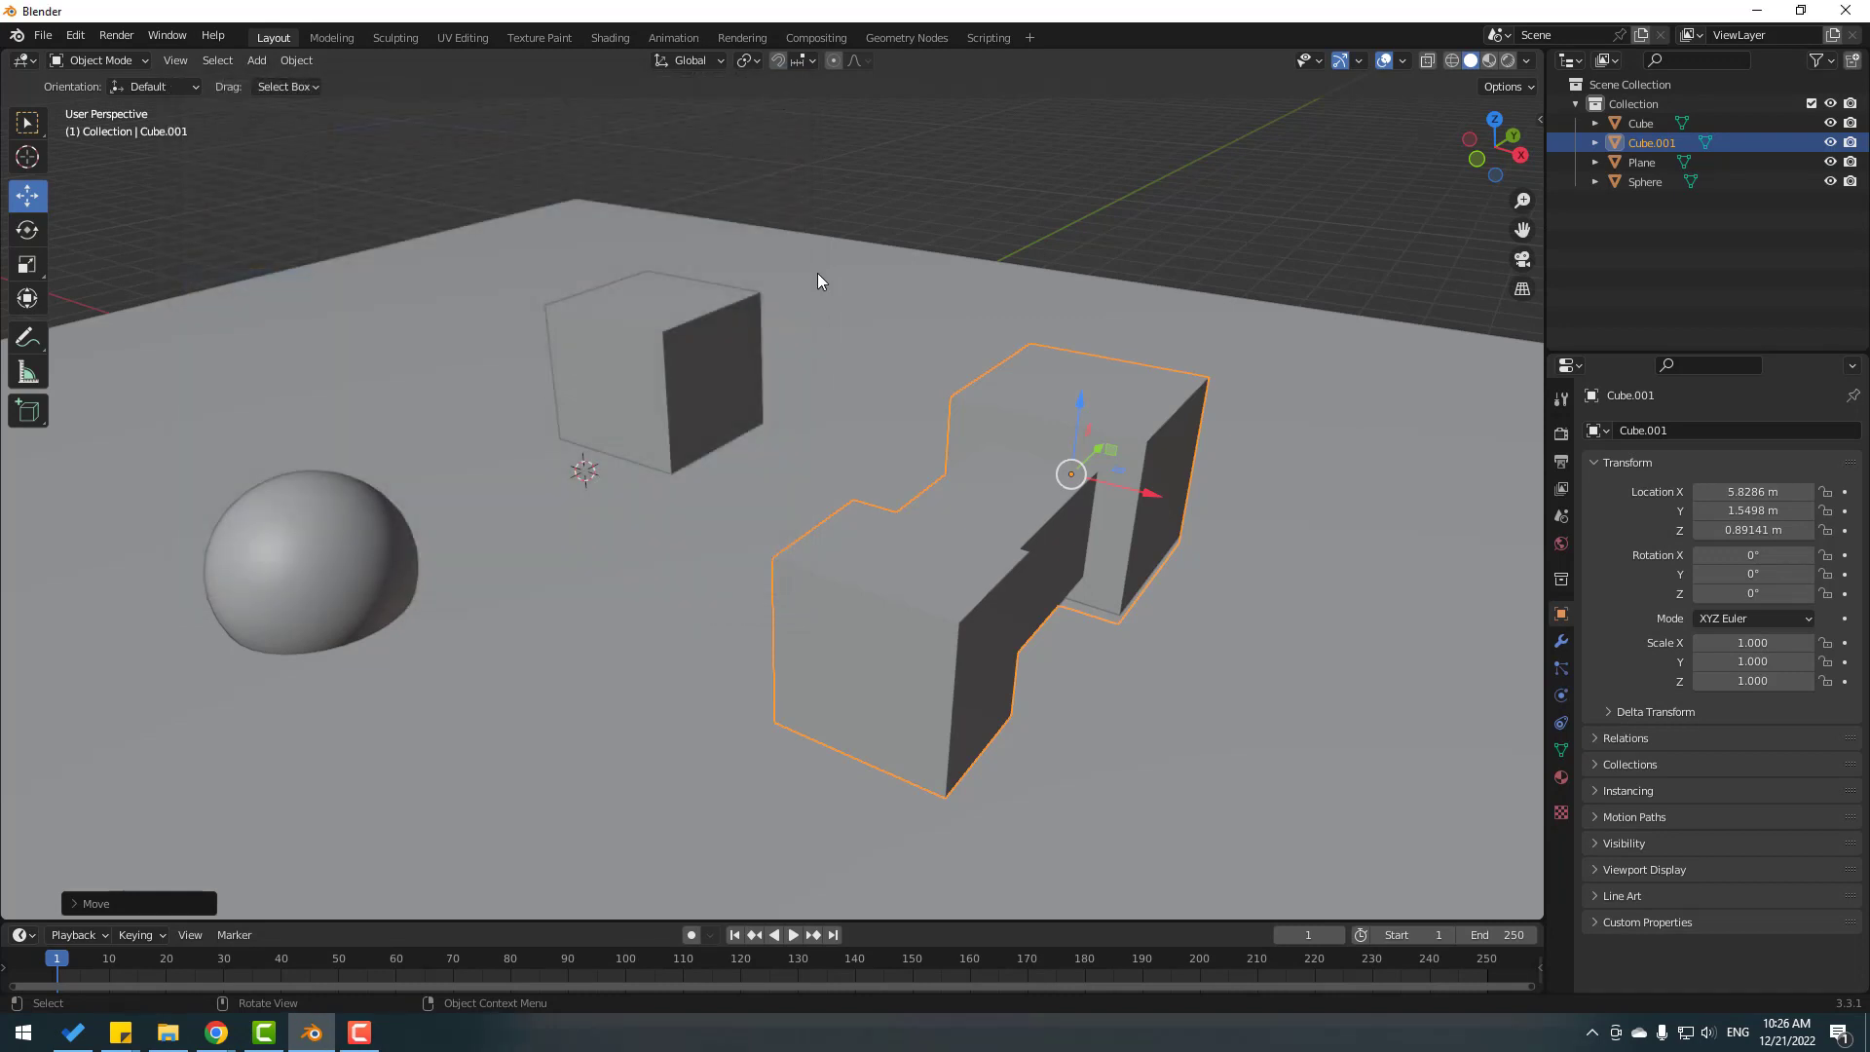
Select the single cube, the sphere and the extruded shape together and add Real Snow to them at 100% coverage and 0.30 height
left_click(1539, 120)
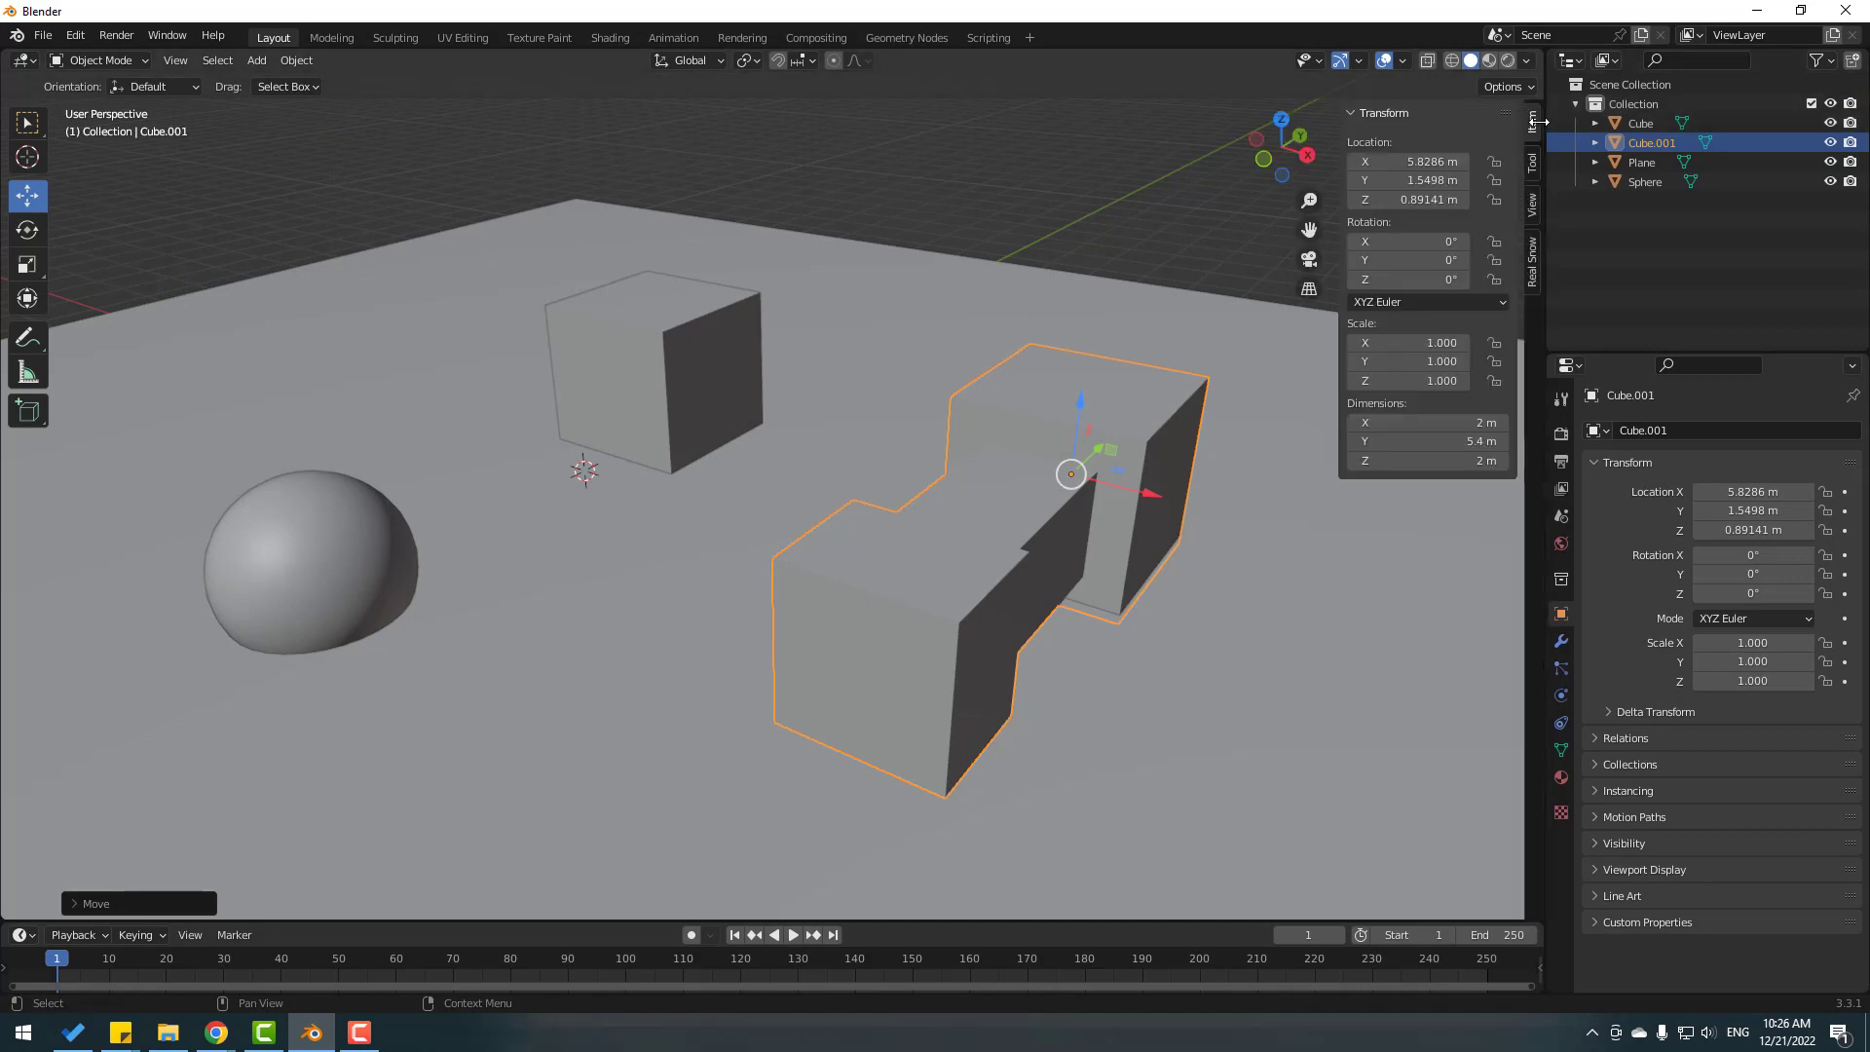
left_click(1533, 255)
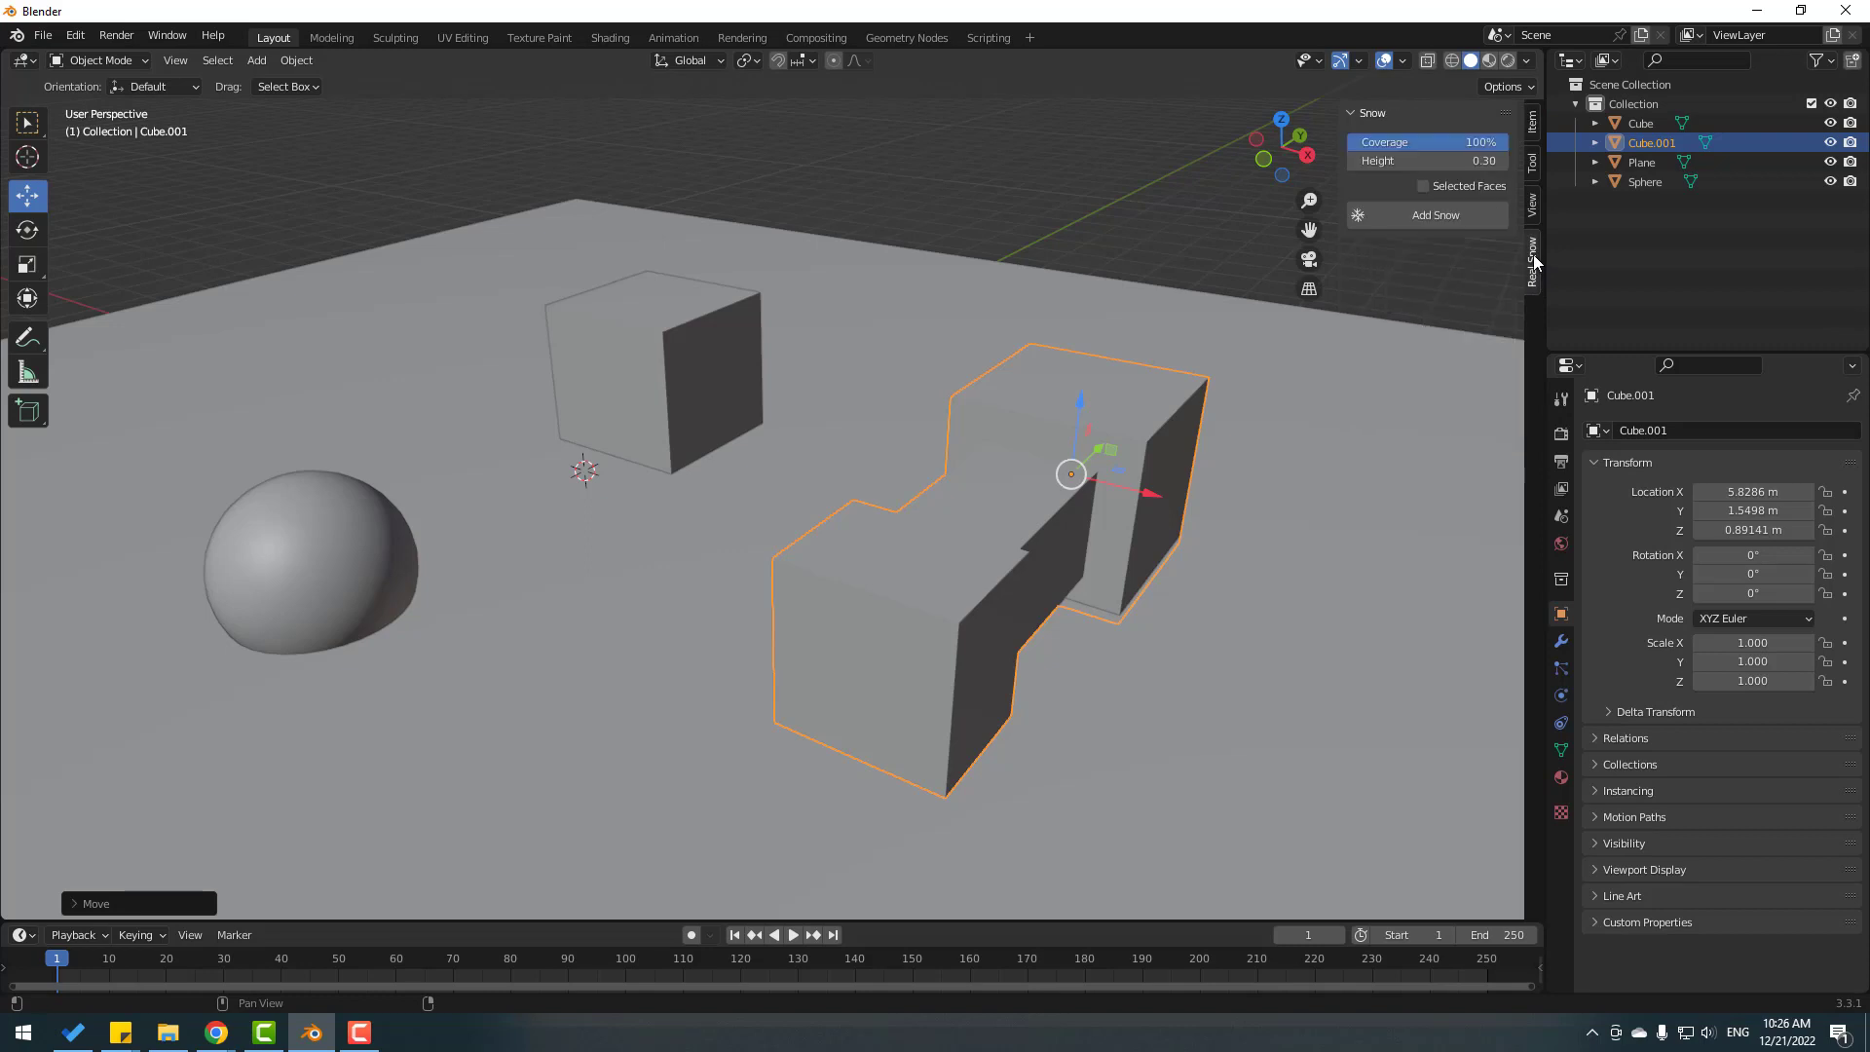
left_click(988, 202)
left_click(605, 428)
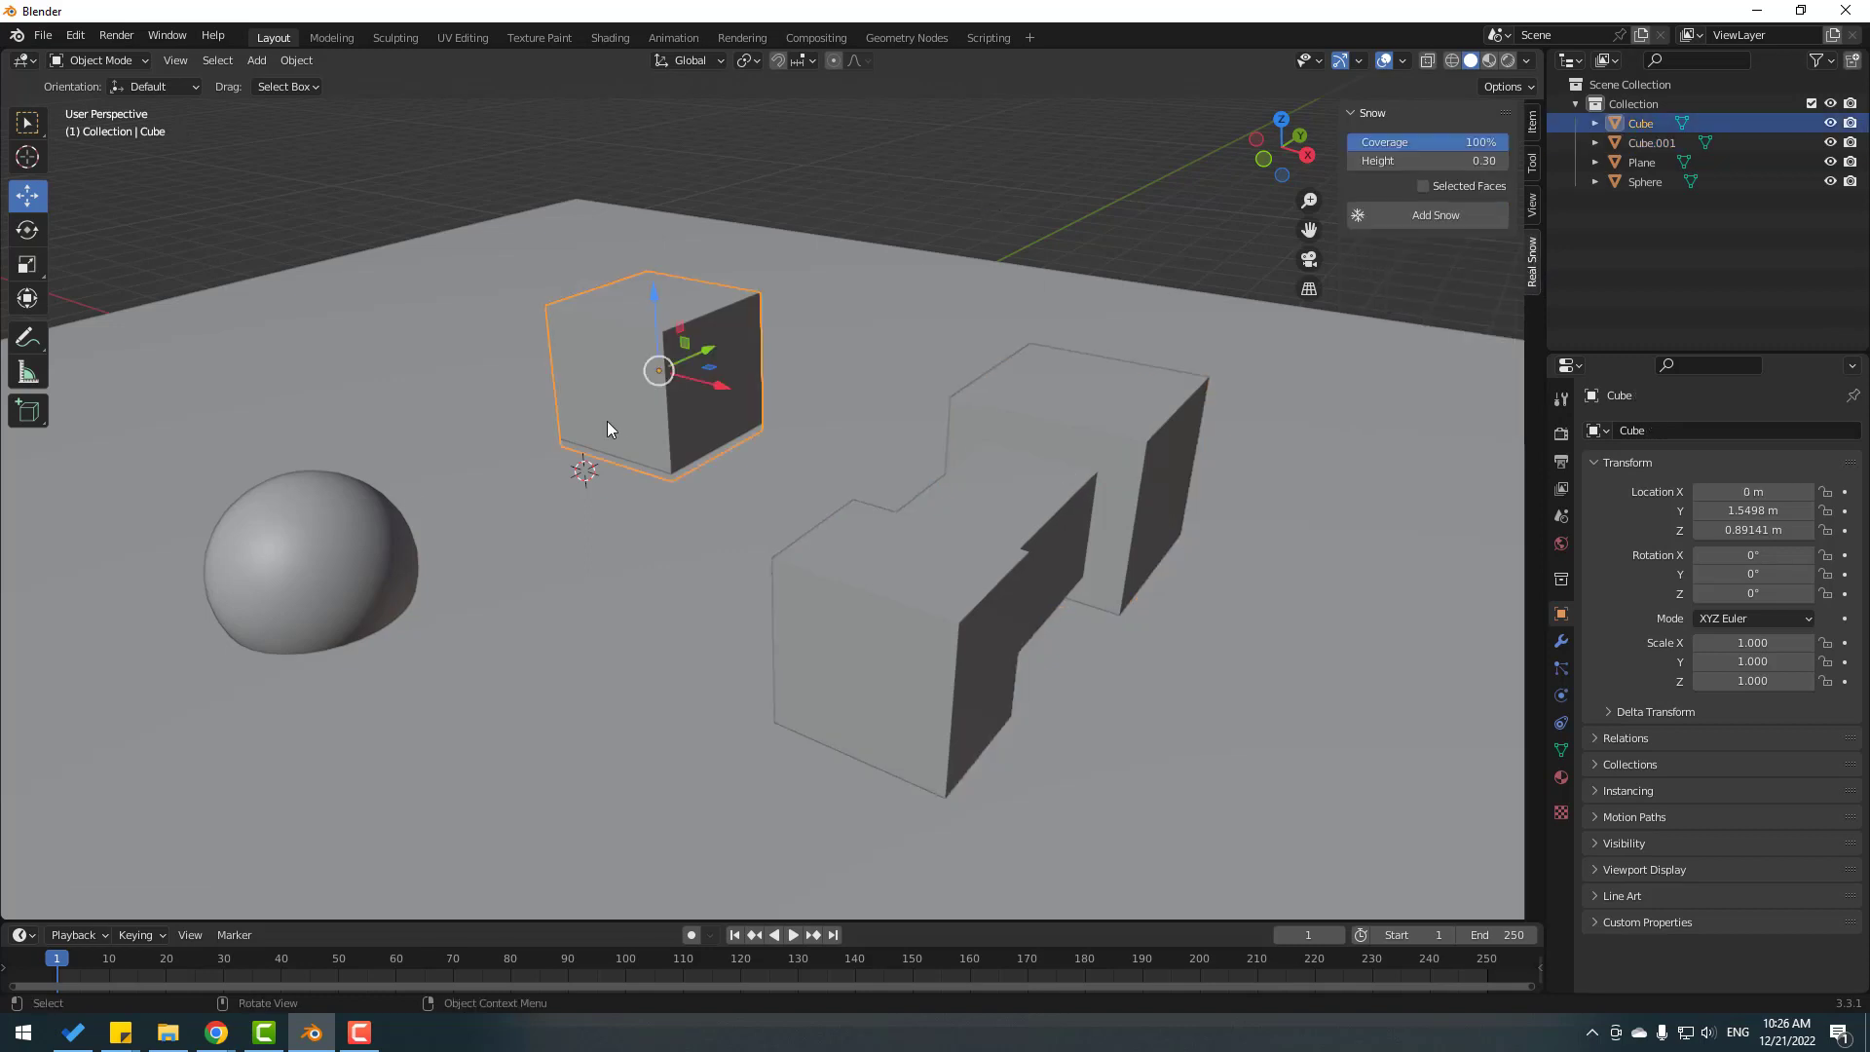
left_click(283, 553, "shift")
left_click(1027, 446, "shift")
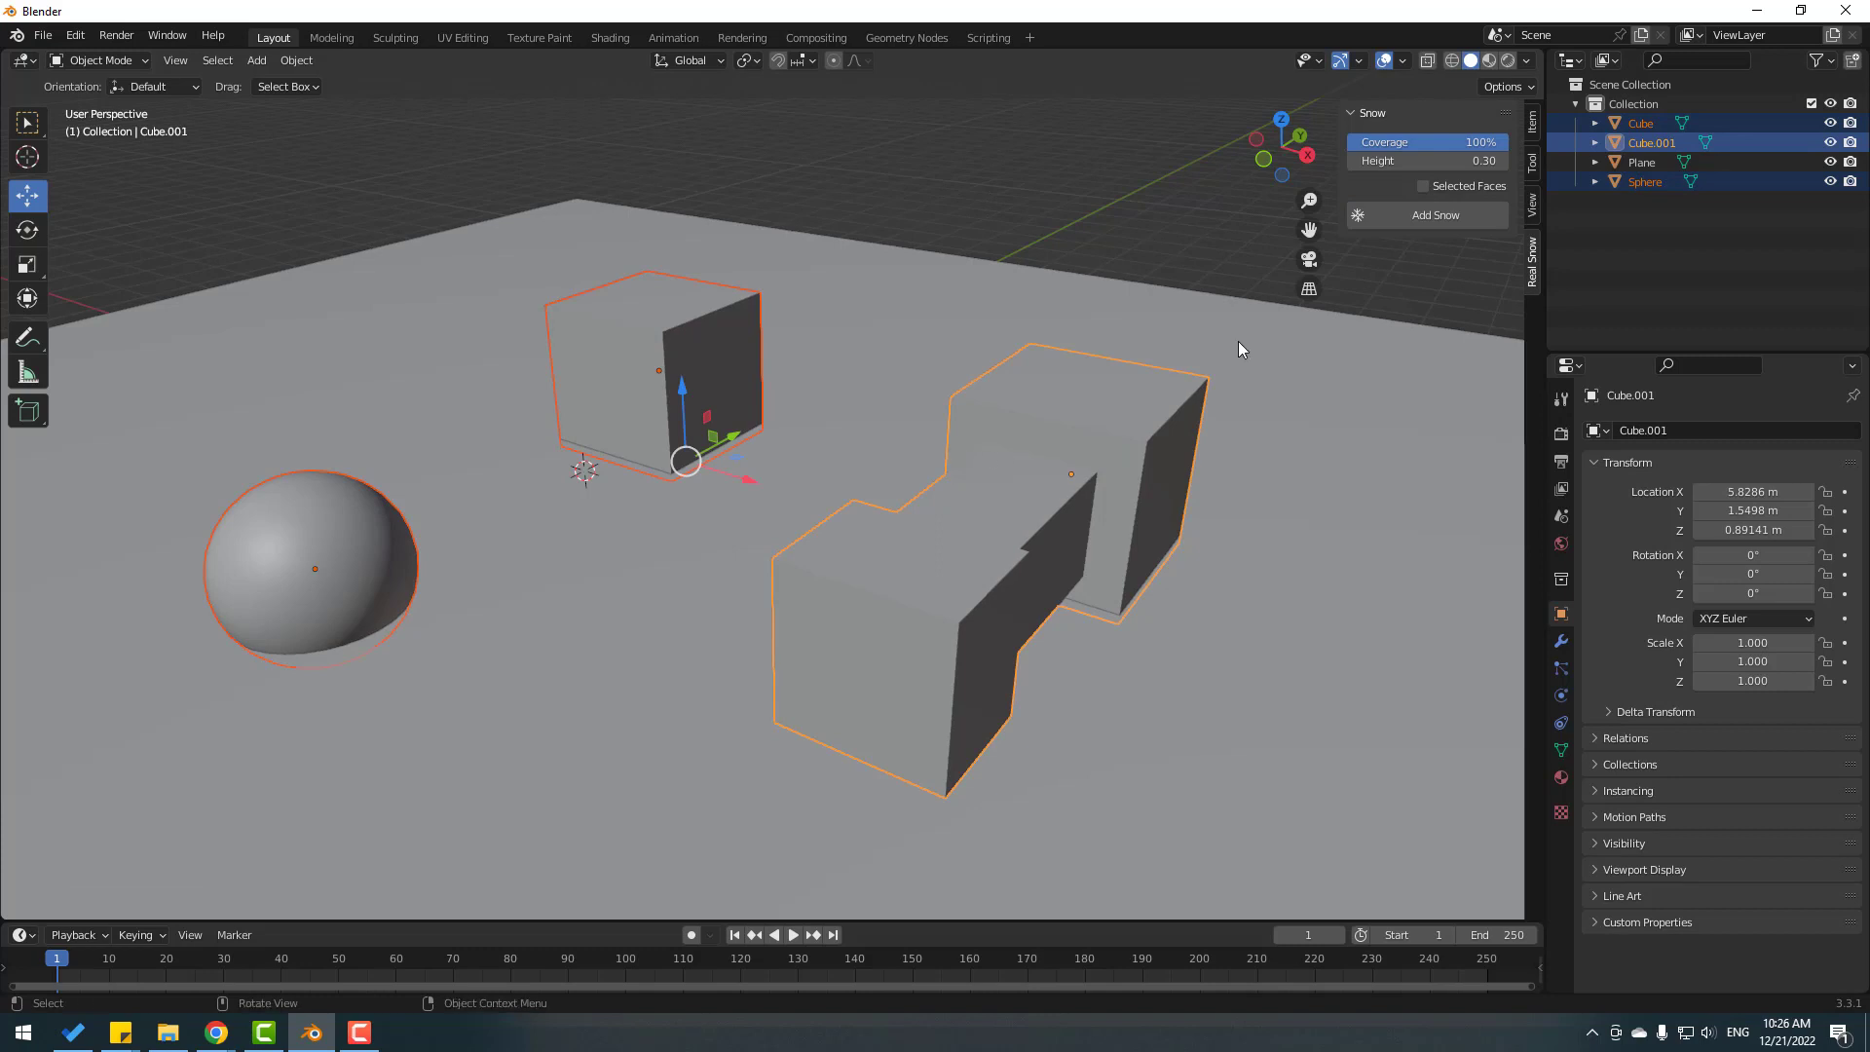
left_click(1432, 216)
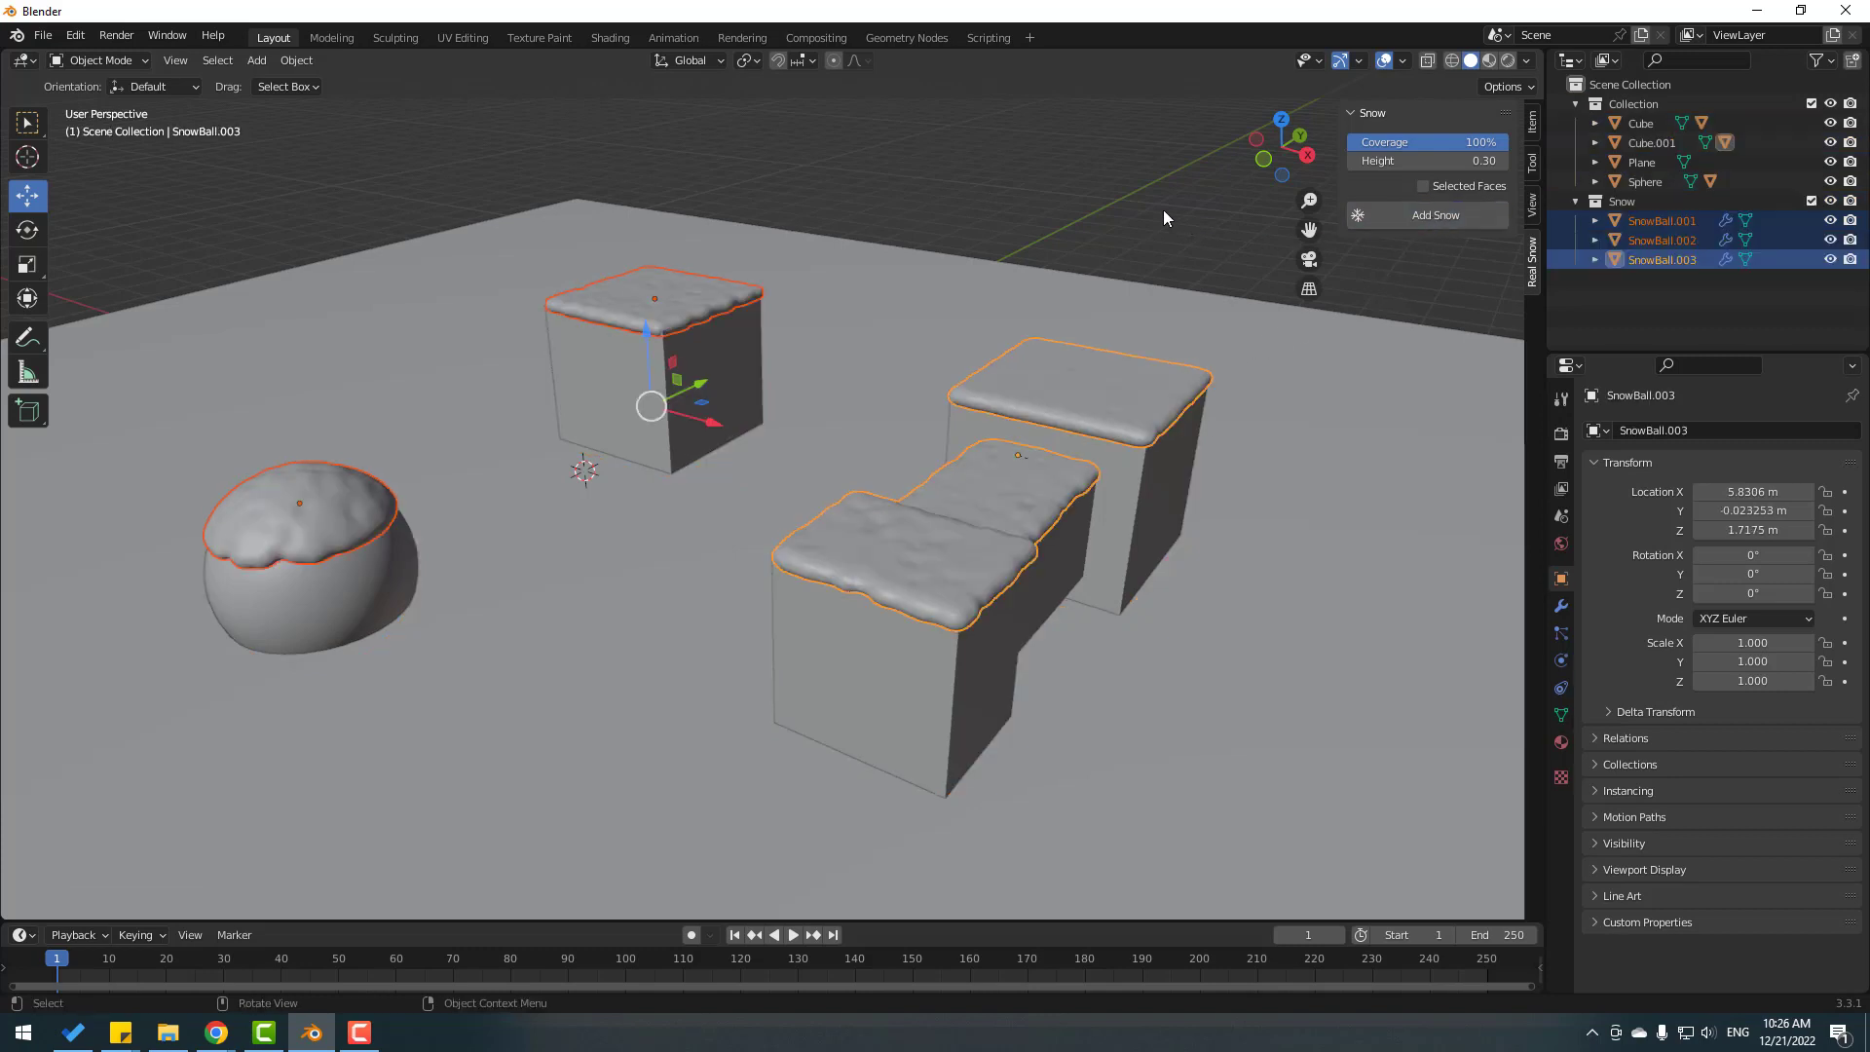
Delete the snow layer lying on the single cube
middle_click_drag(1163, 208, 575, 506)
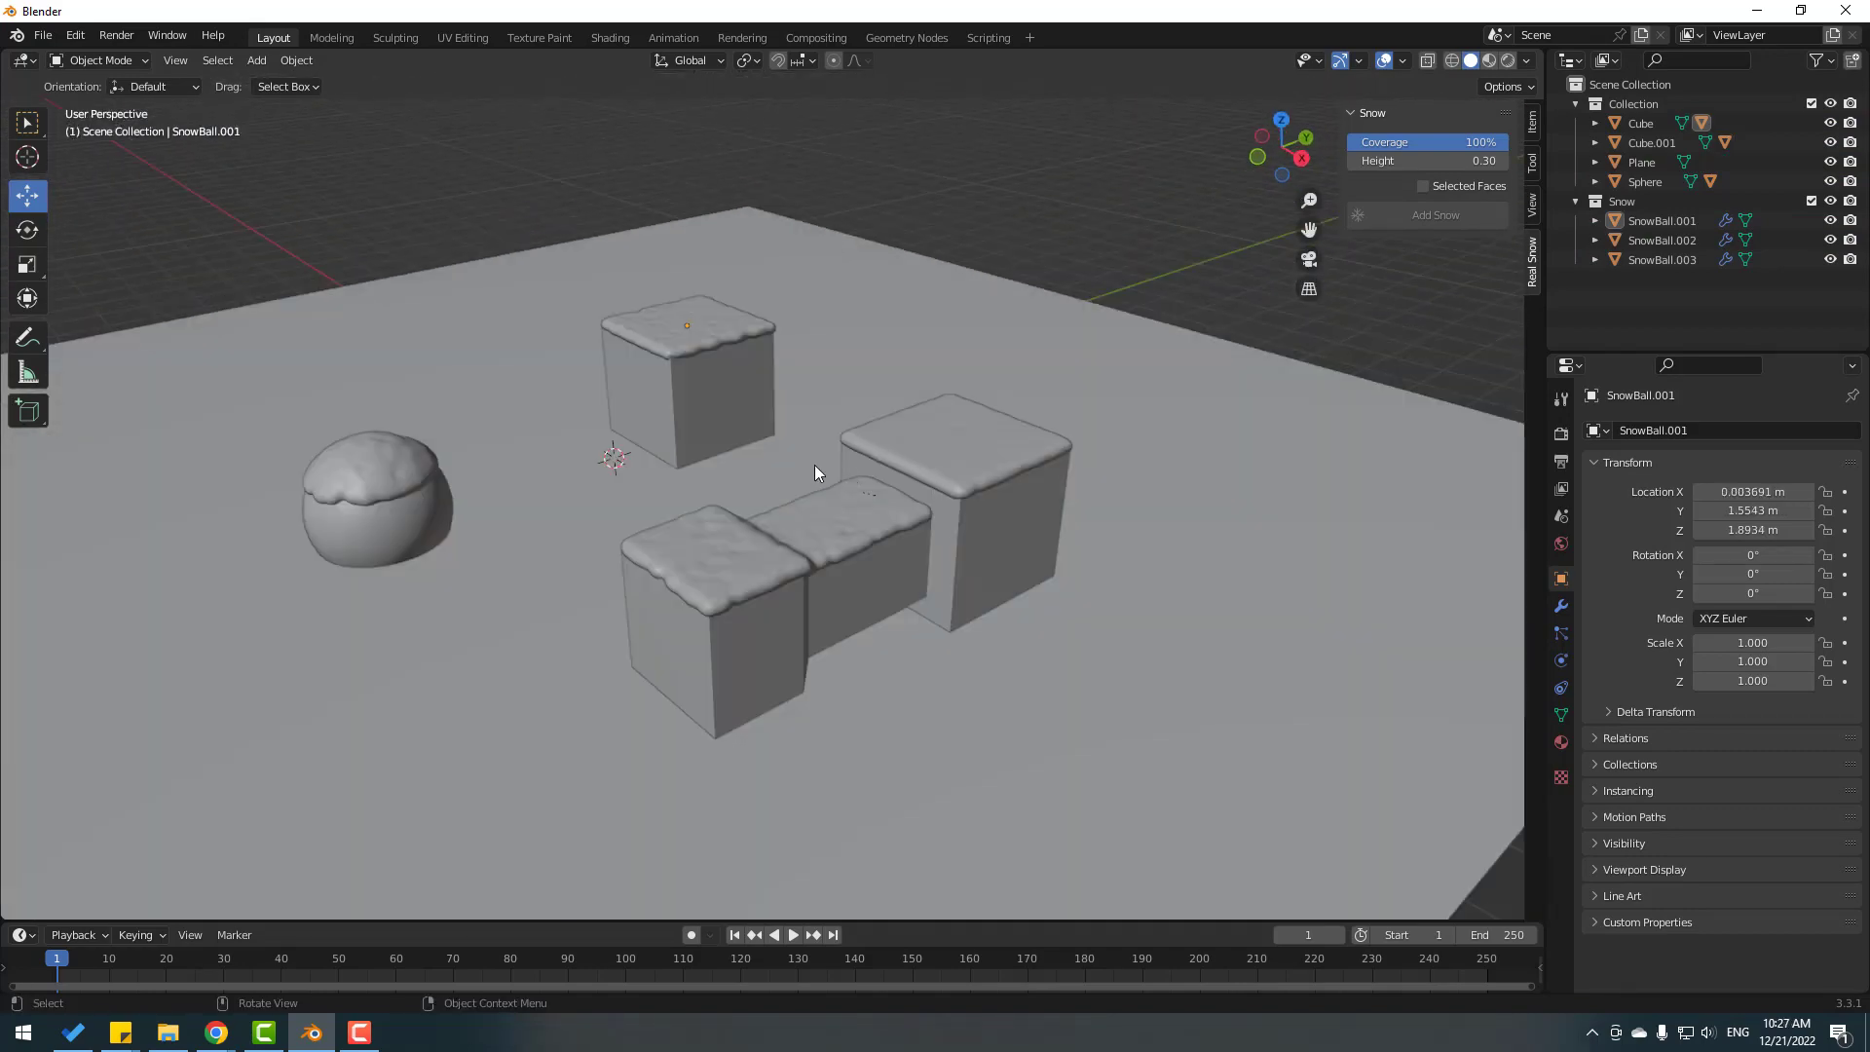
scroll(660, 459, "down", 1)
scroll(672, 462, "up", 2)
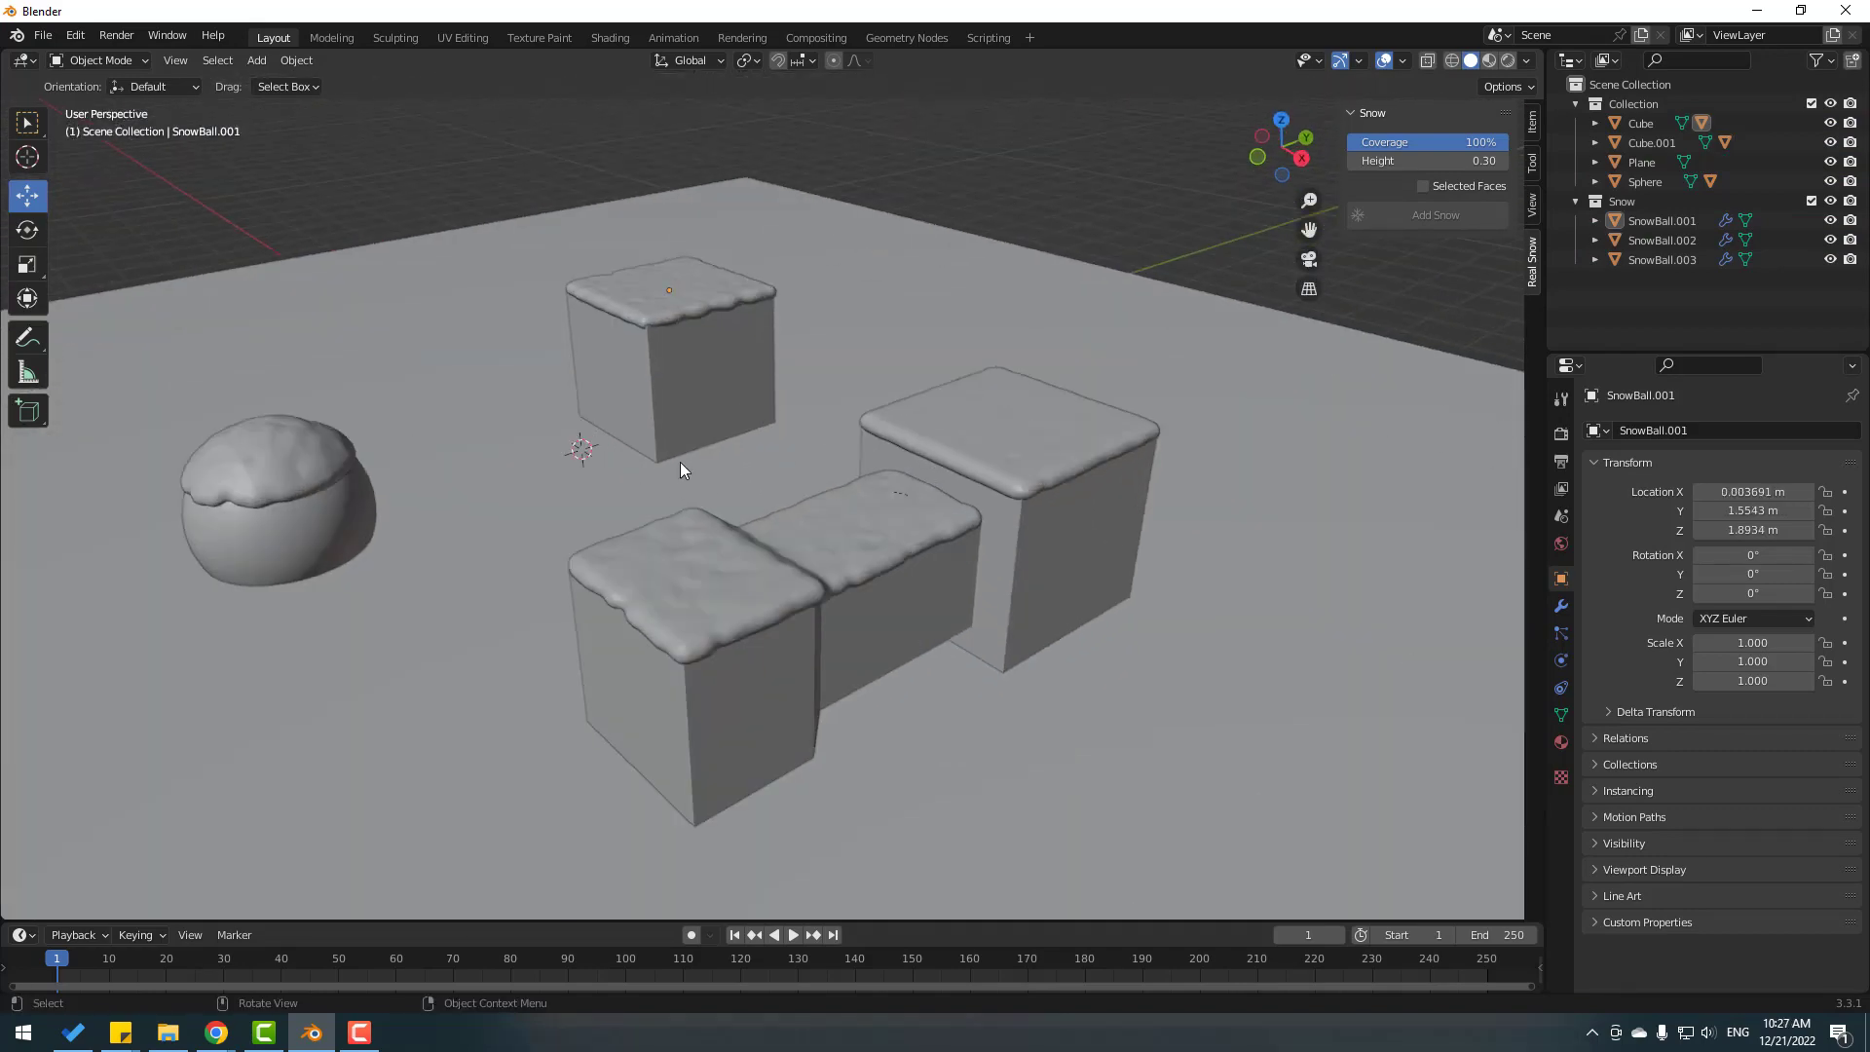
middle_click_drag(680, 461, 688, 476)
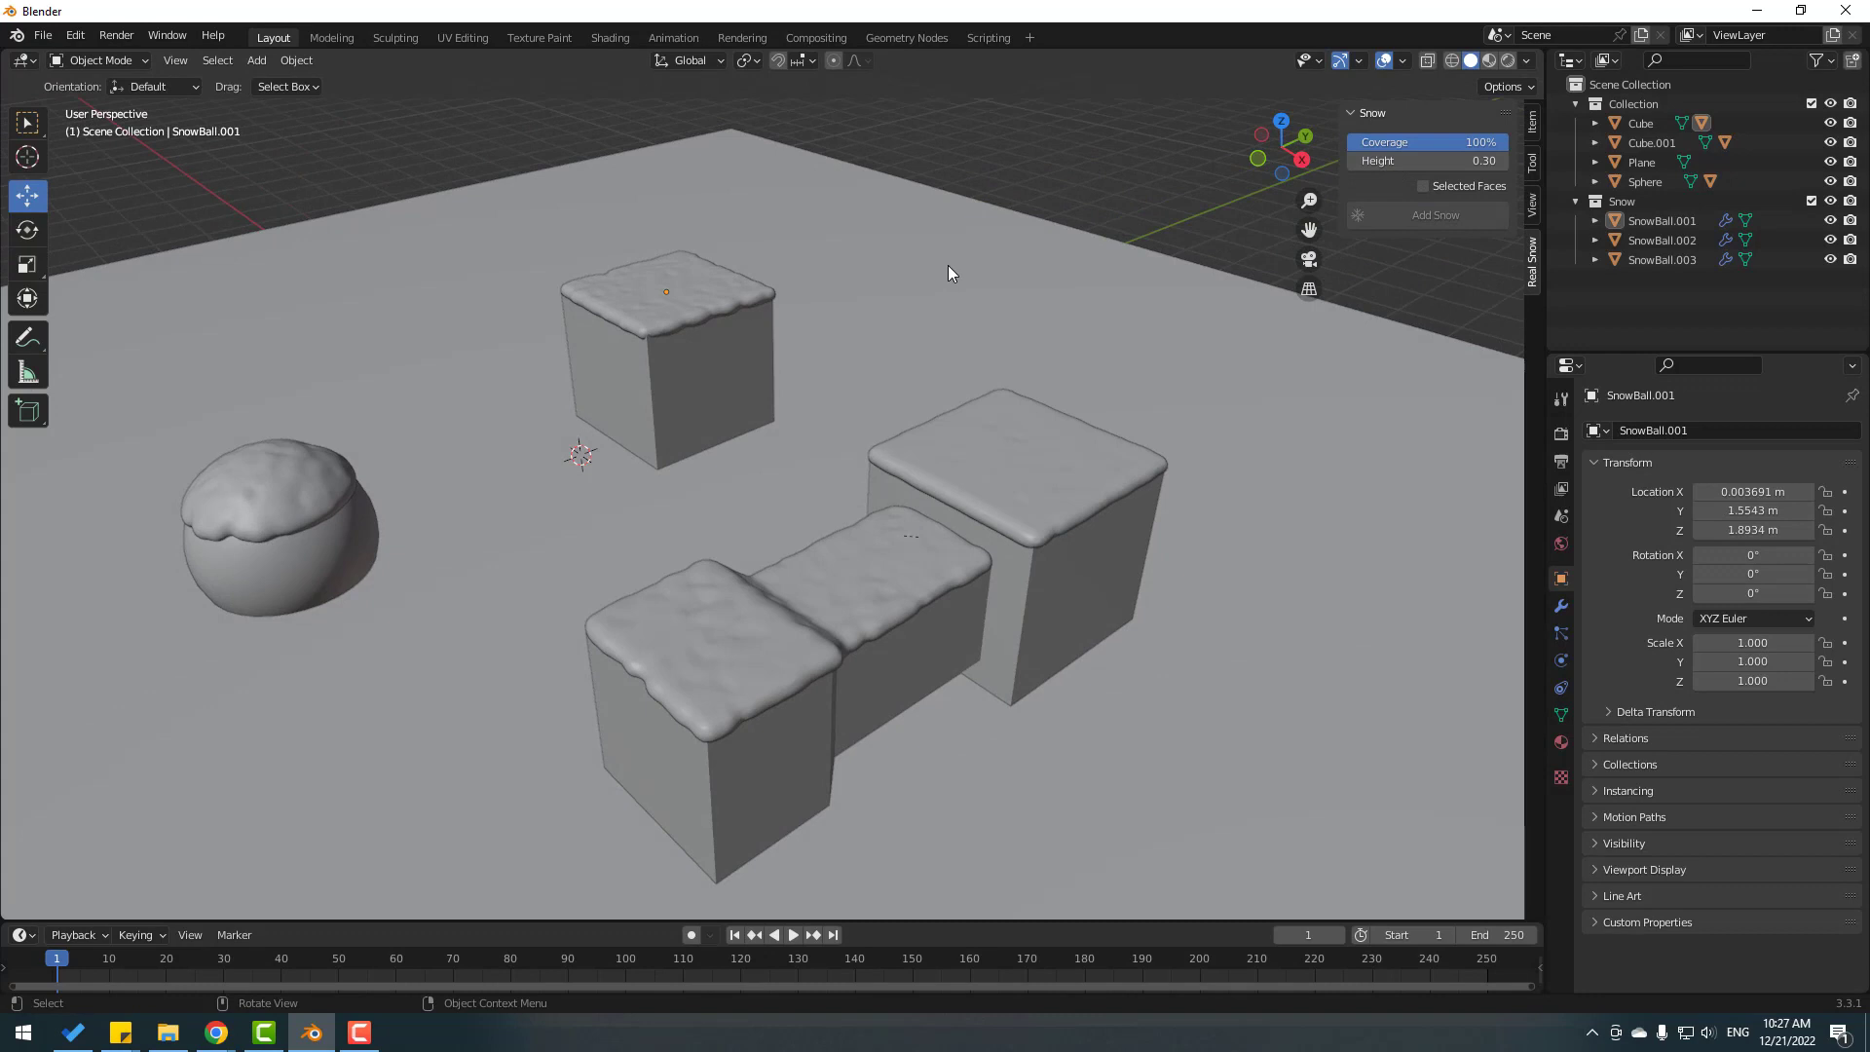
left_click(640, 276)
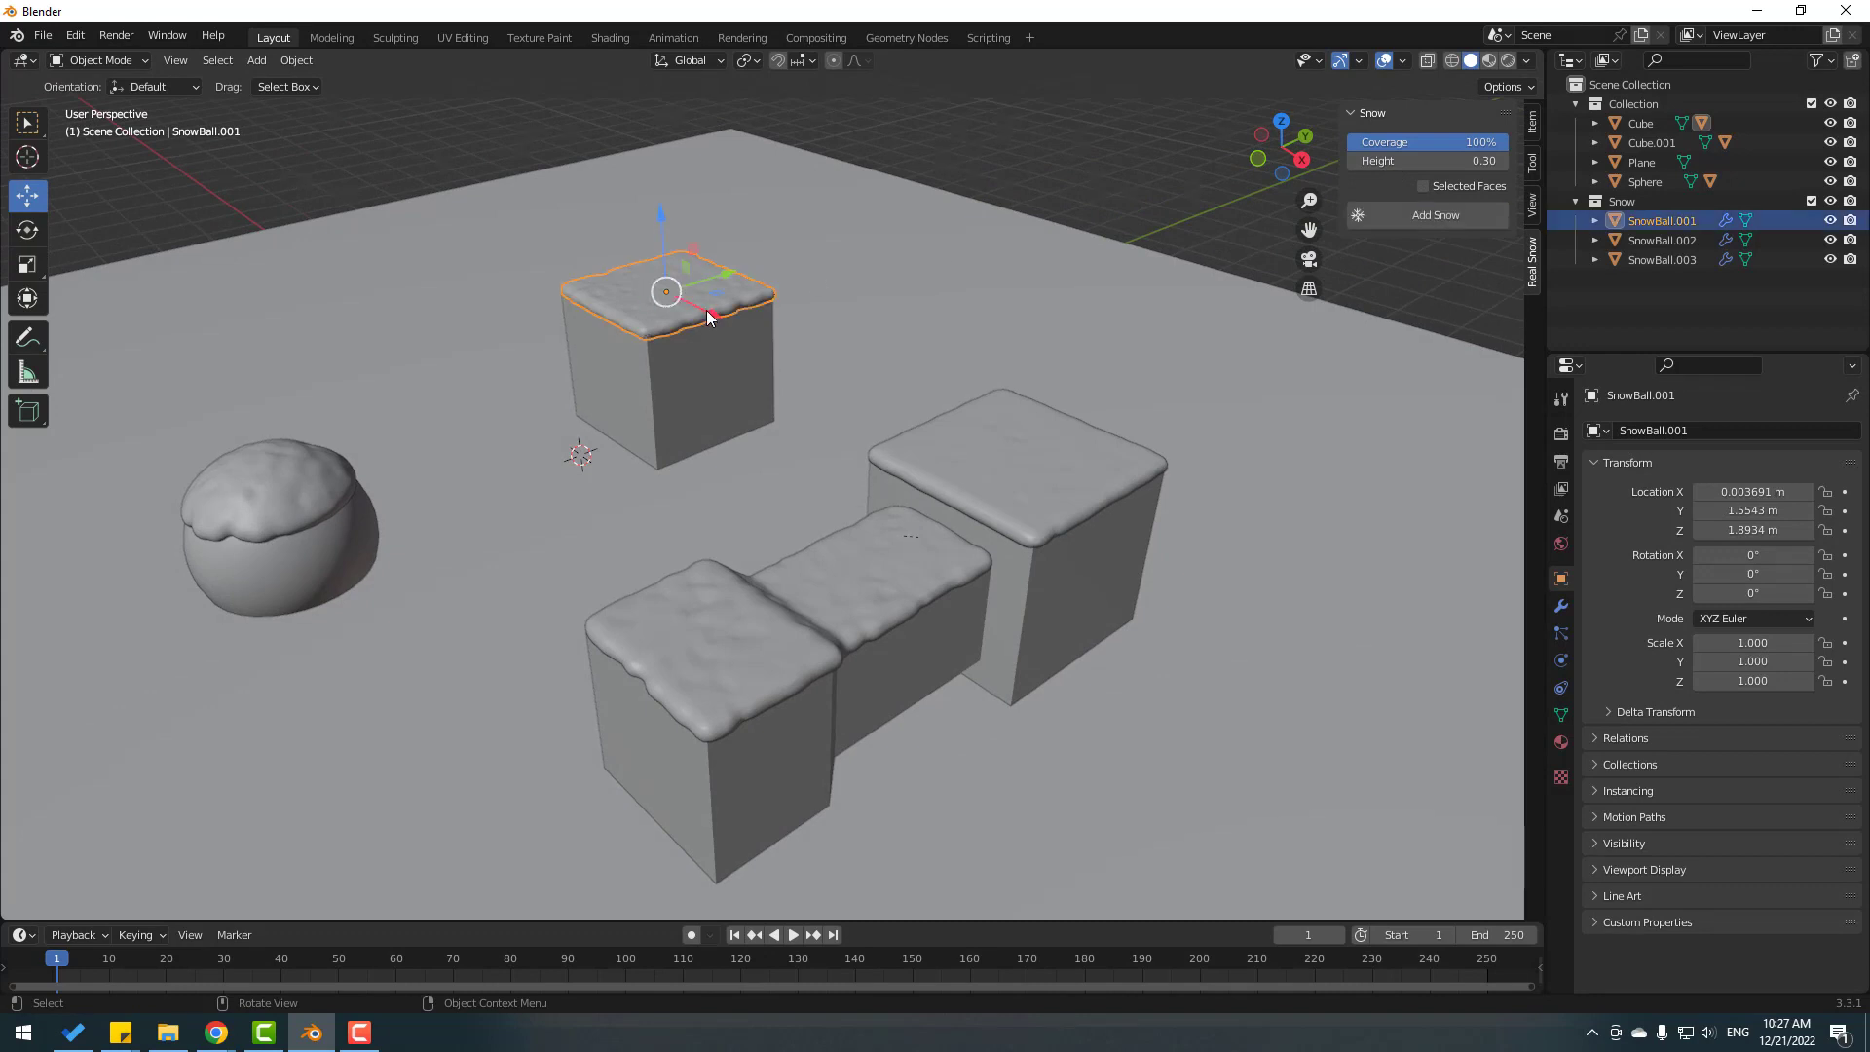
key("Delete")
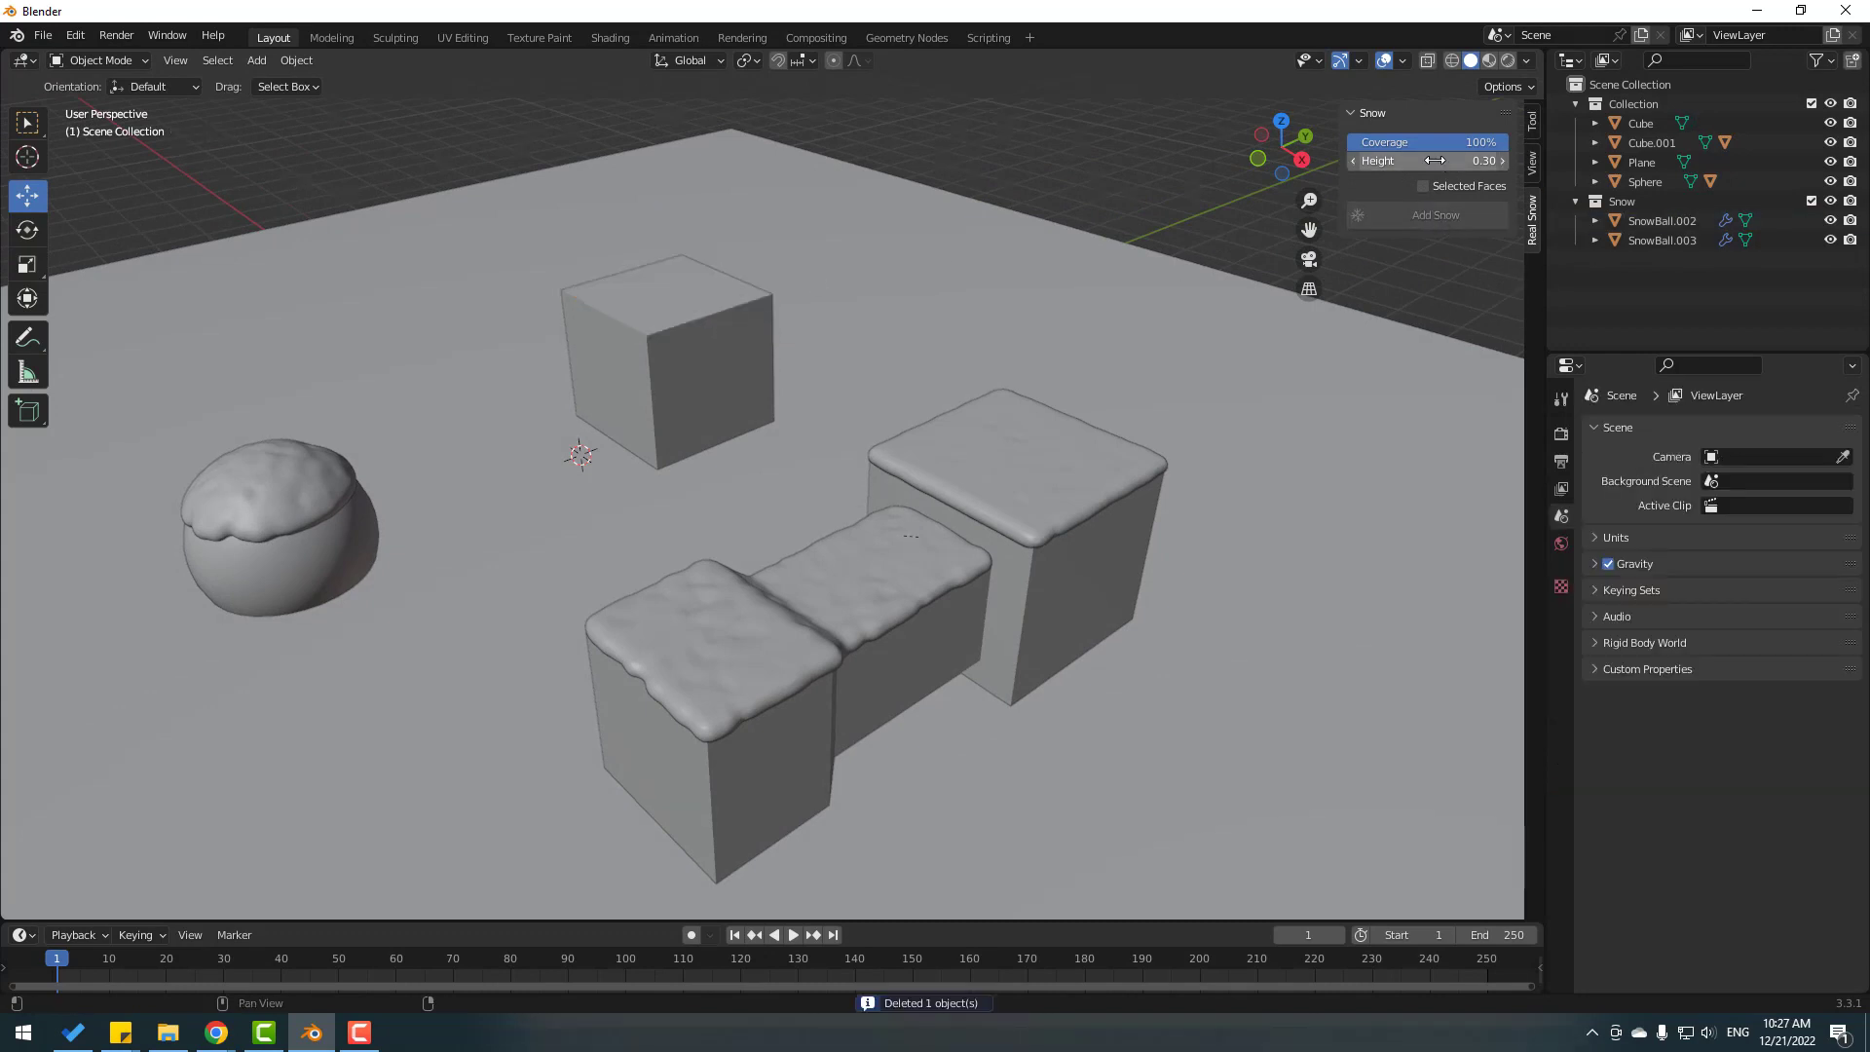
Set the snow height to 1.00 and add snow to the single cube again
left_click(1393, 167)
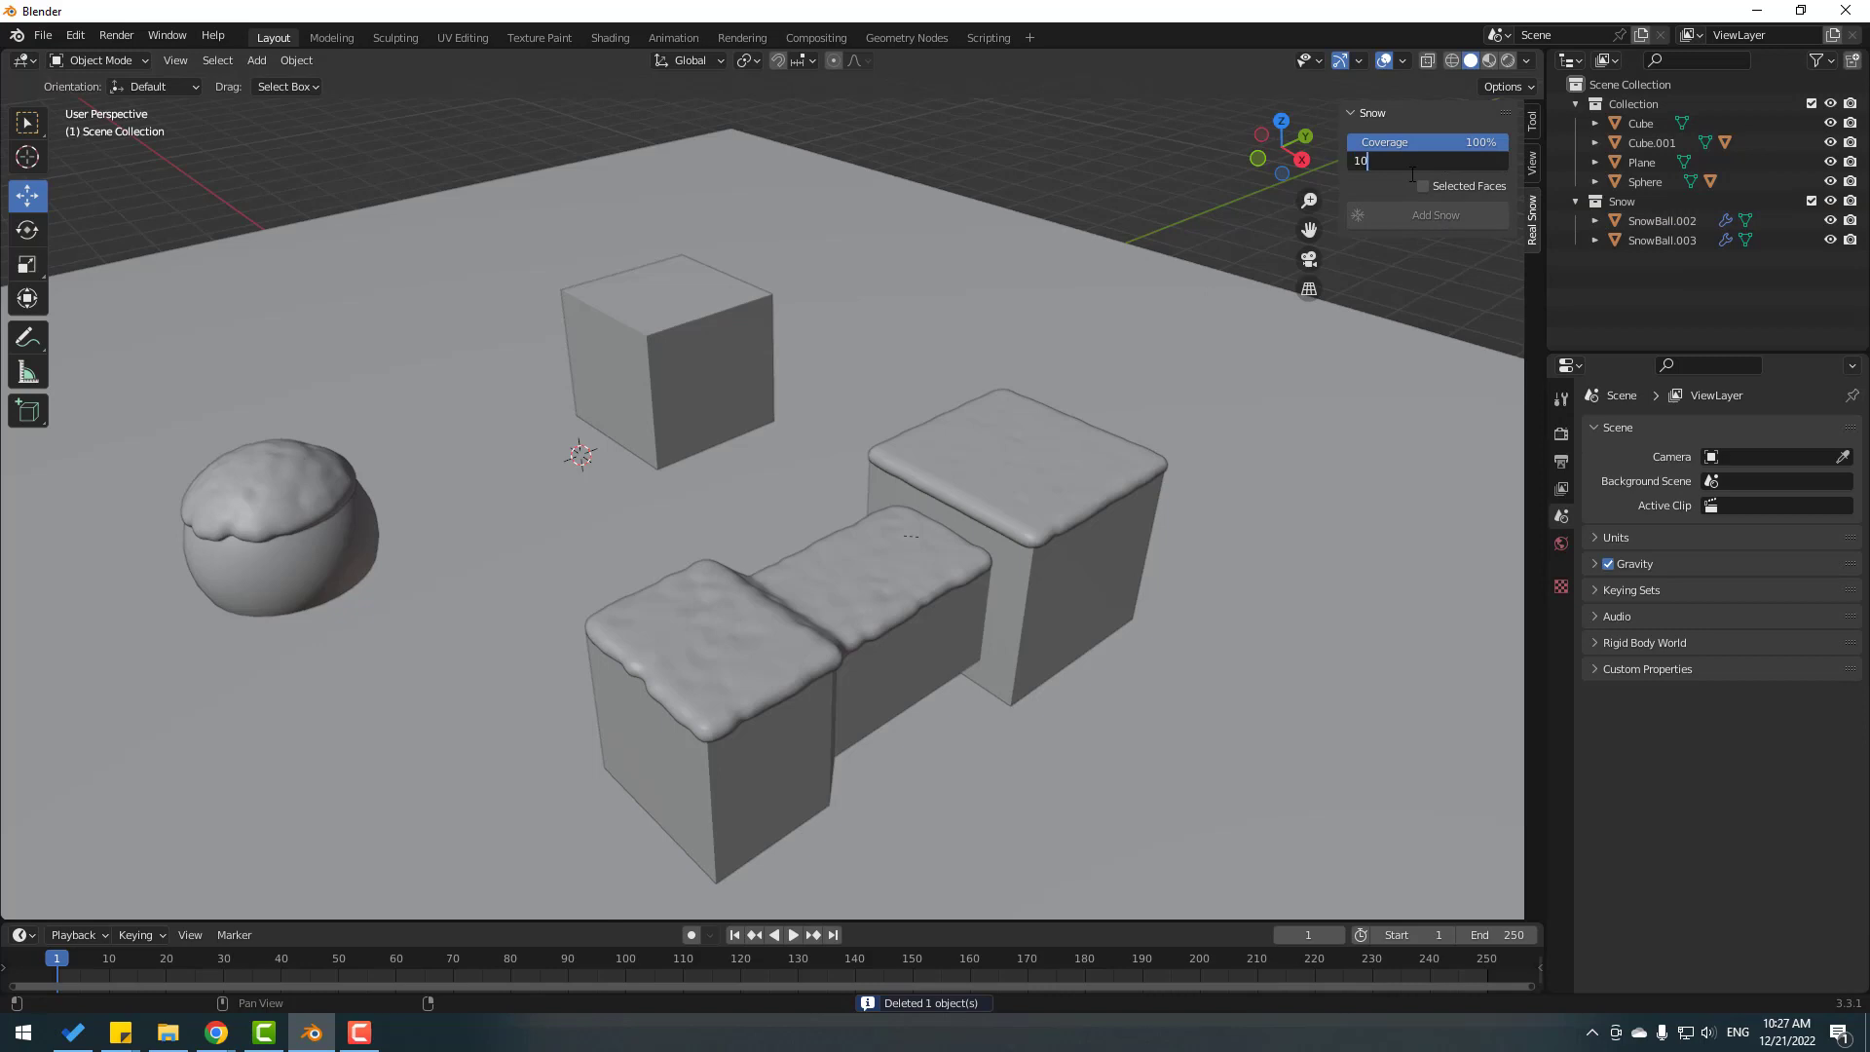
key("Return")
left_click(641, 325)
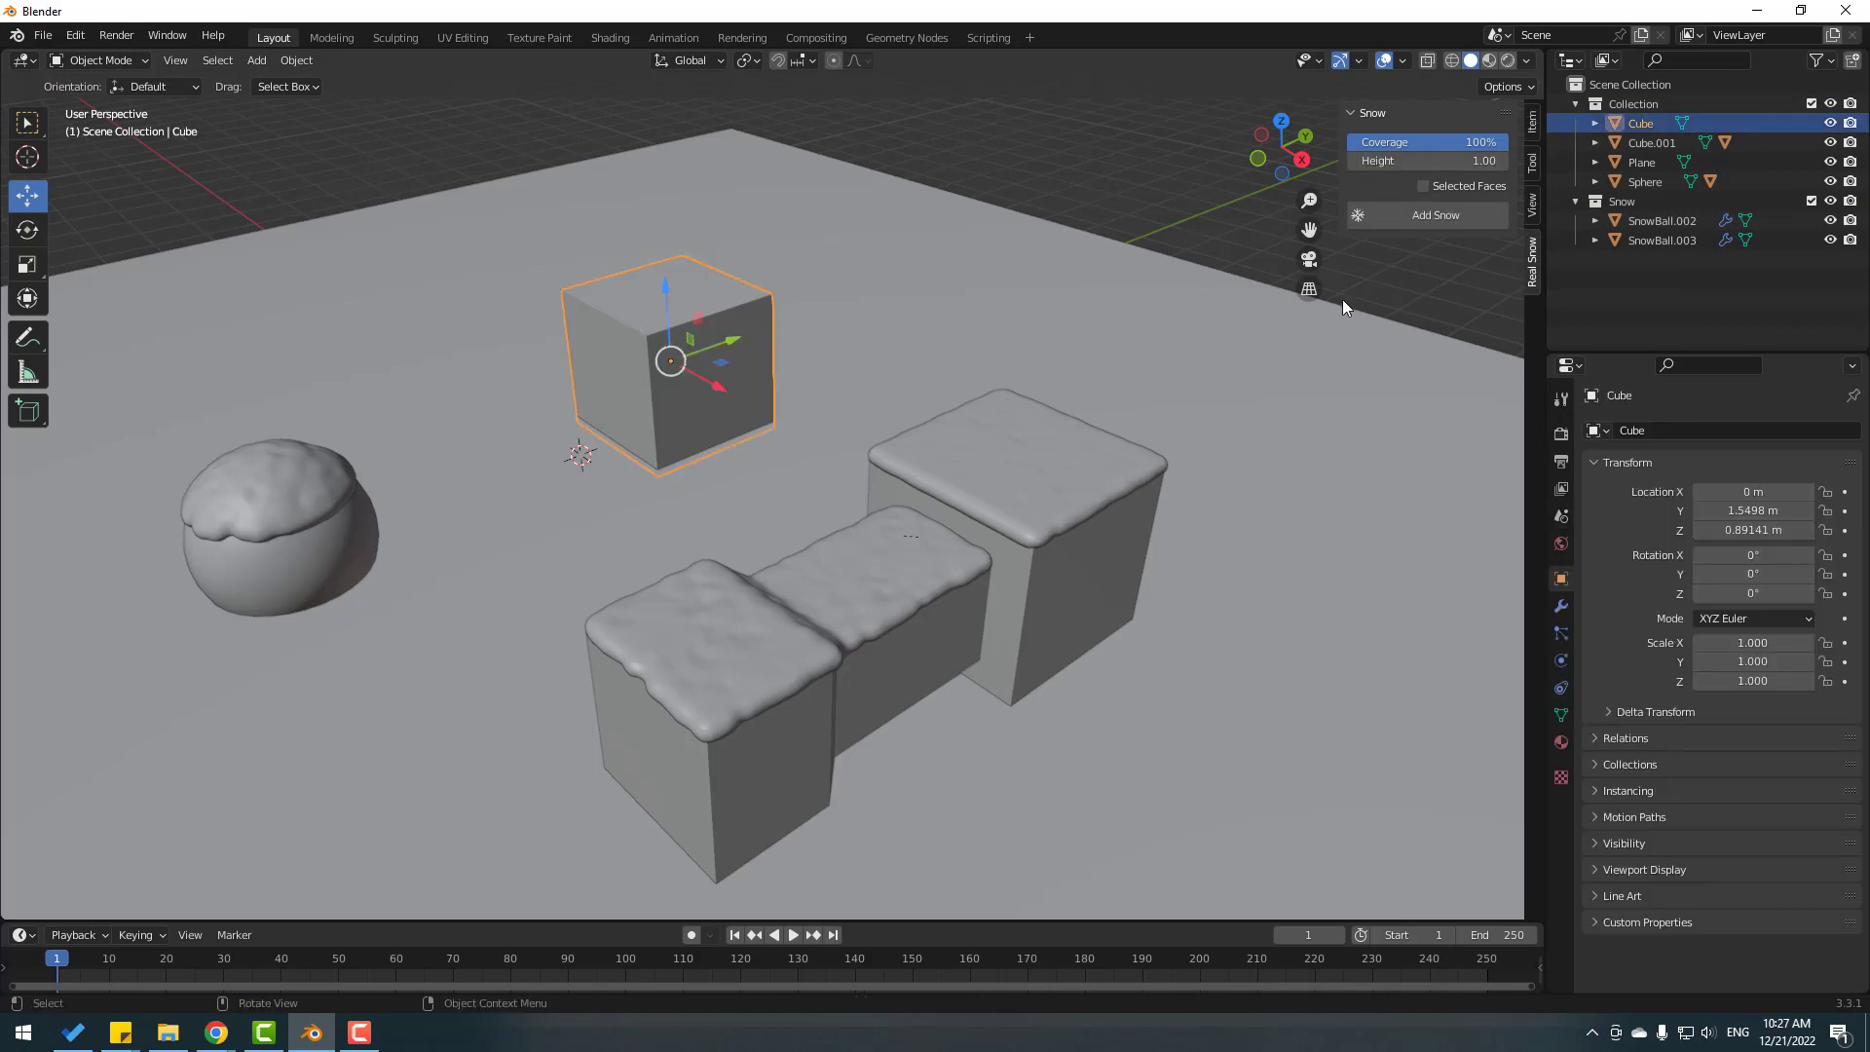
left_click(1423, 219)
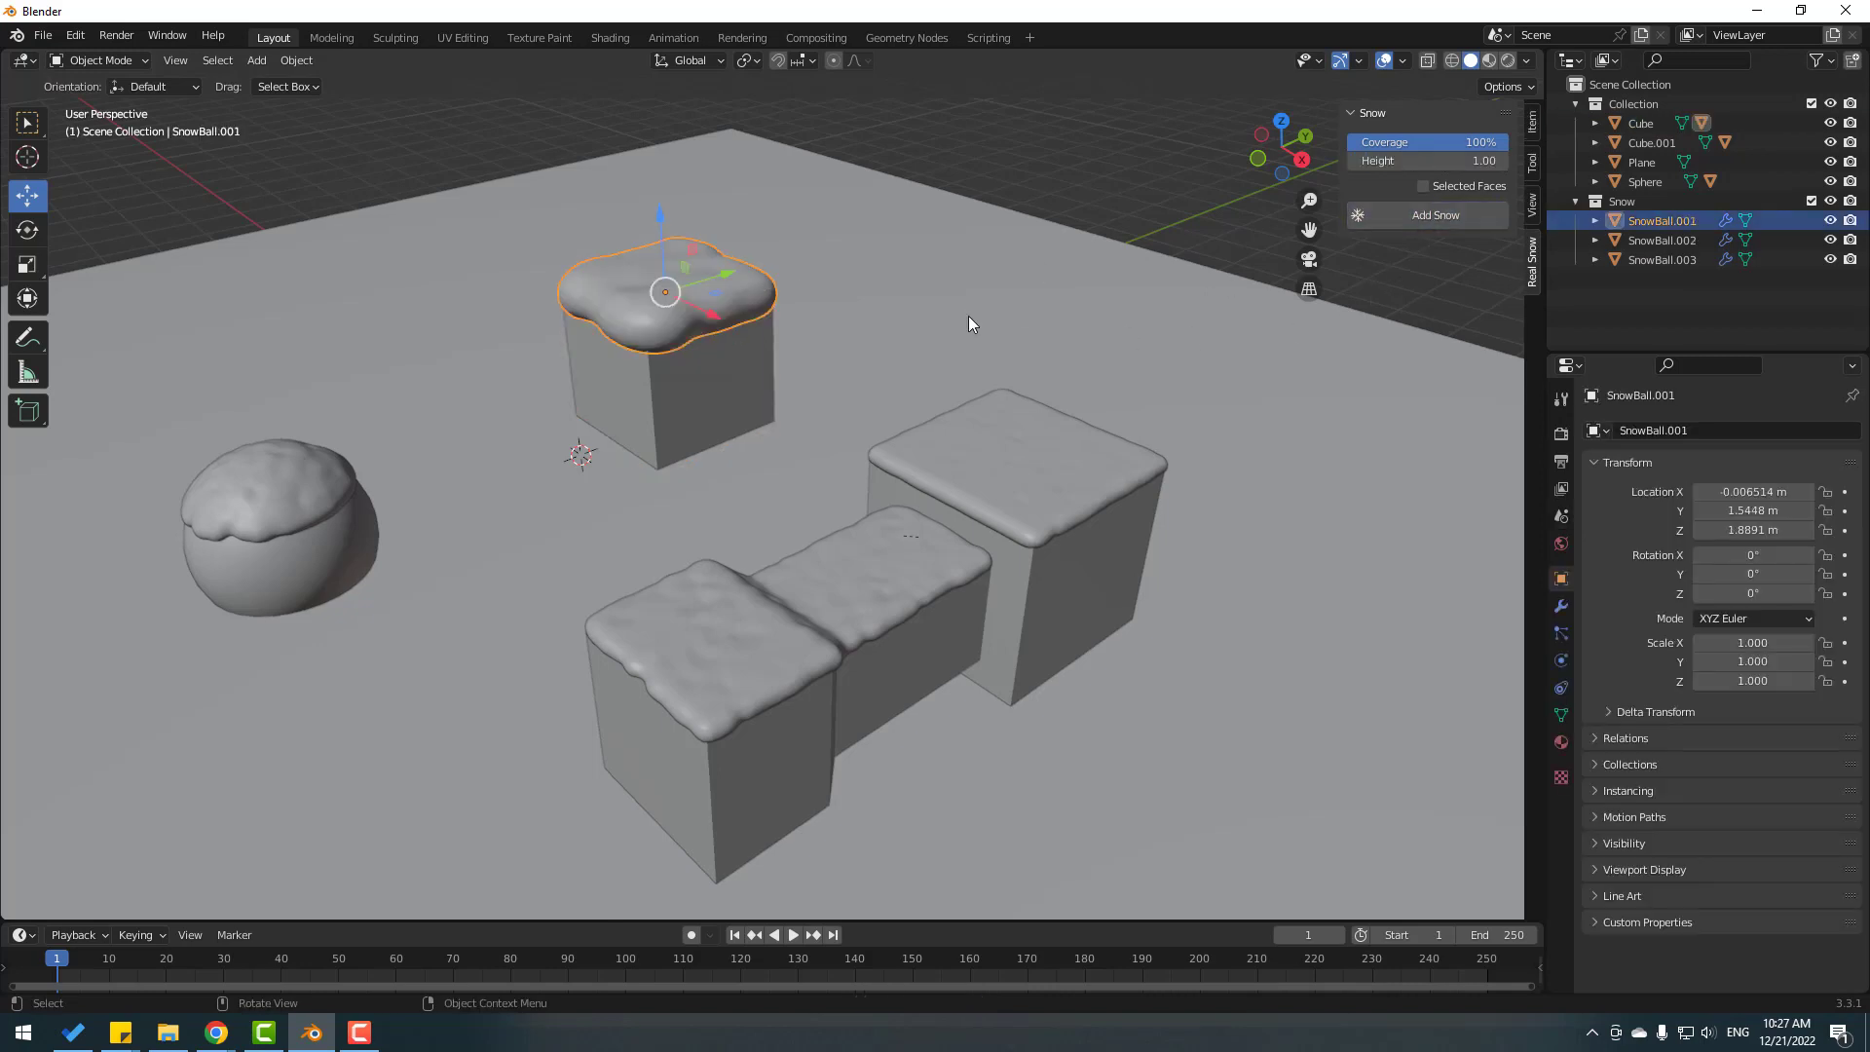
In Edit Mode, subdivide the ground plane repeatedly into a 16 by 16 grid of faces
scroll(968, 316, "up", 5)
middle_click_drag(682, 247, 592, 260)
scroll(611, 285, "down", 5)
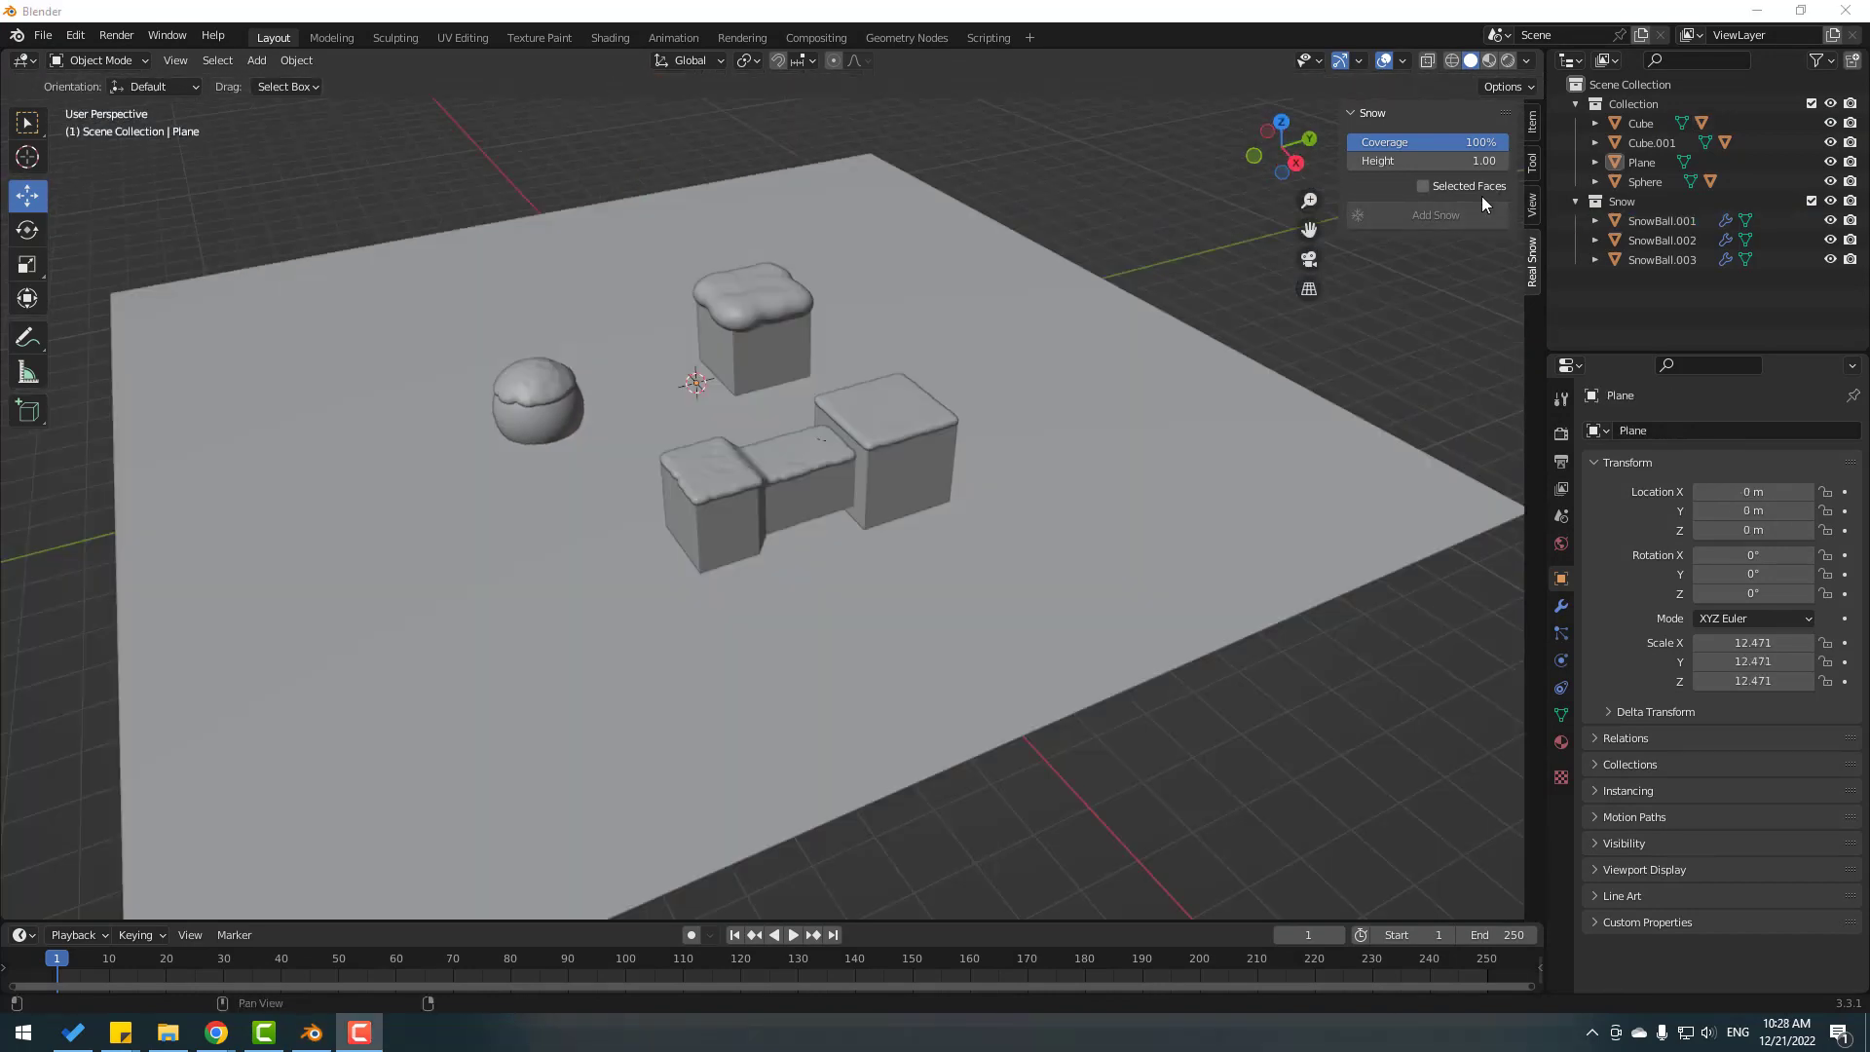
left_click(300, 276)
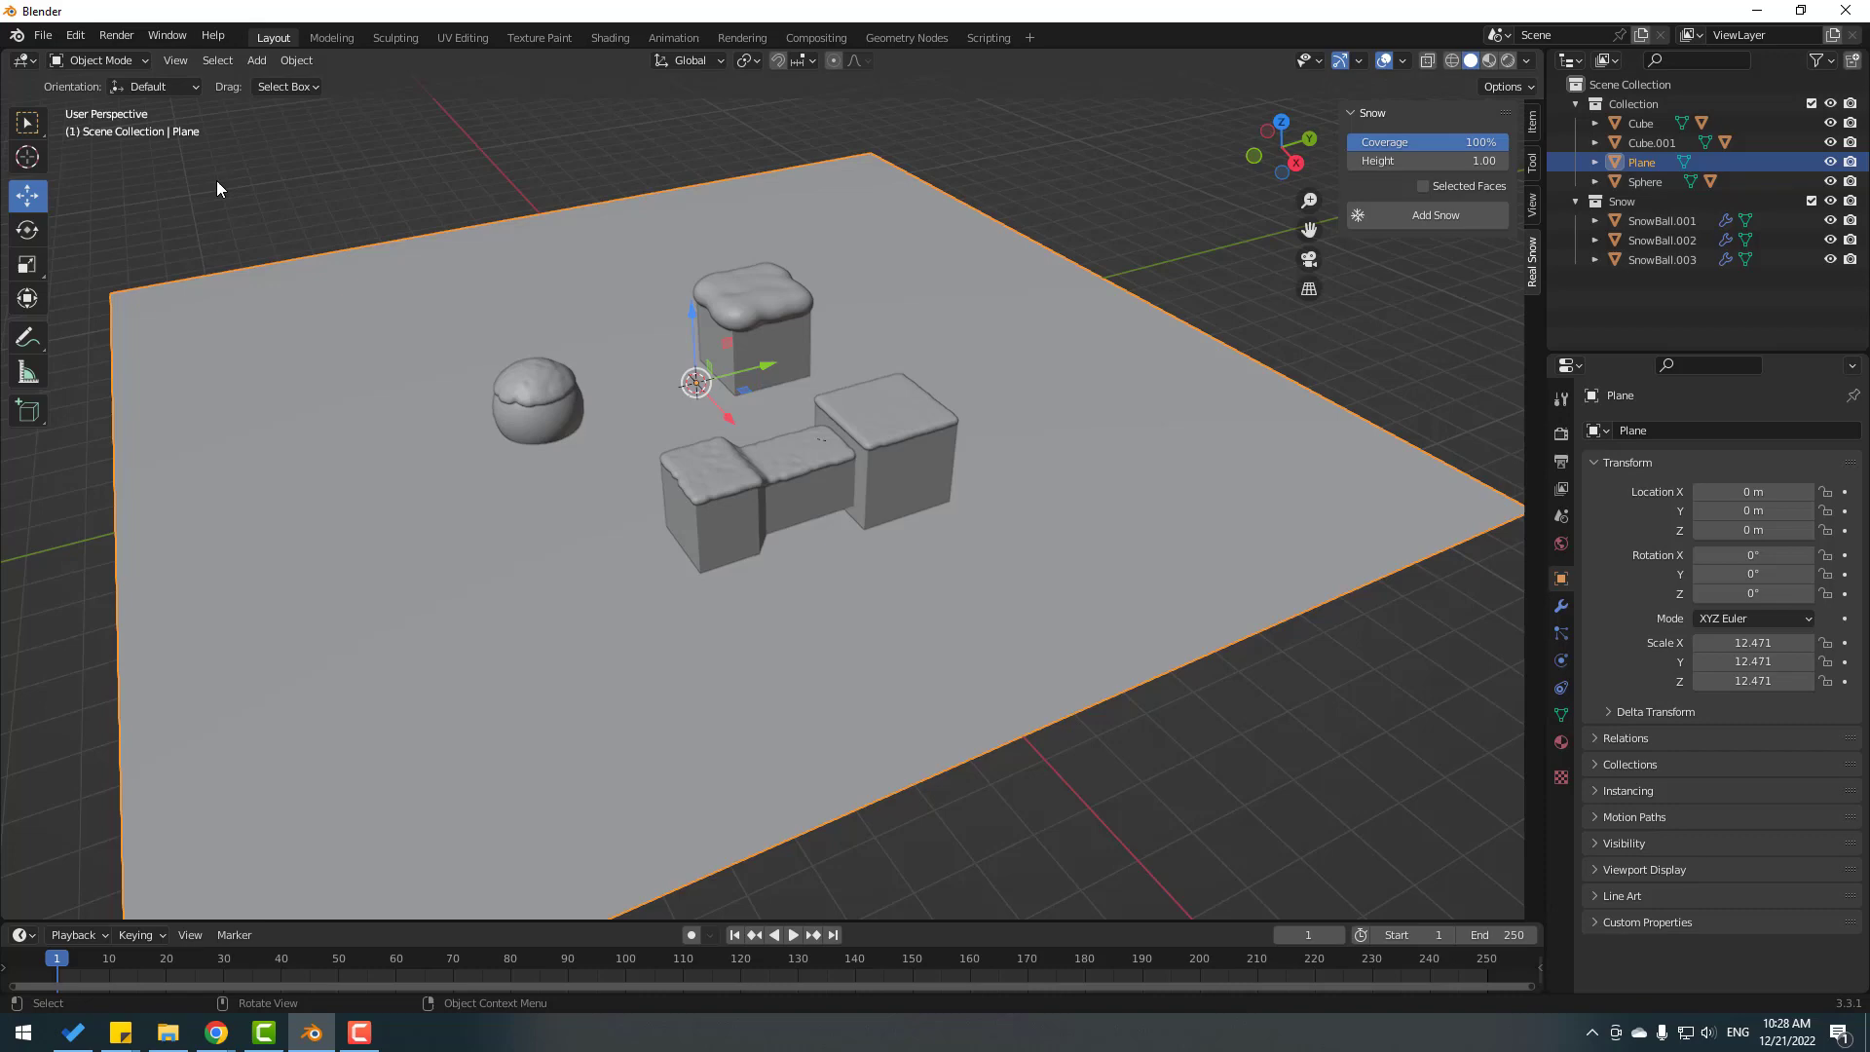
left_click(73, 62)
left_click(86, 79)
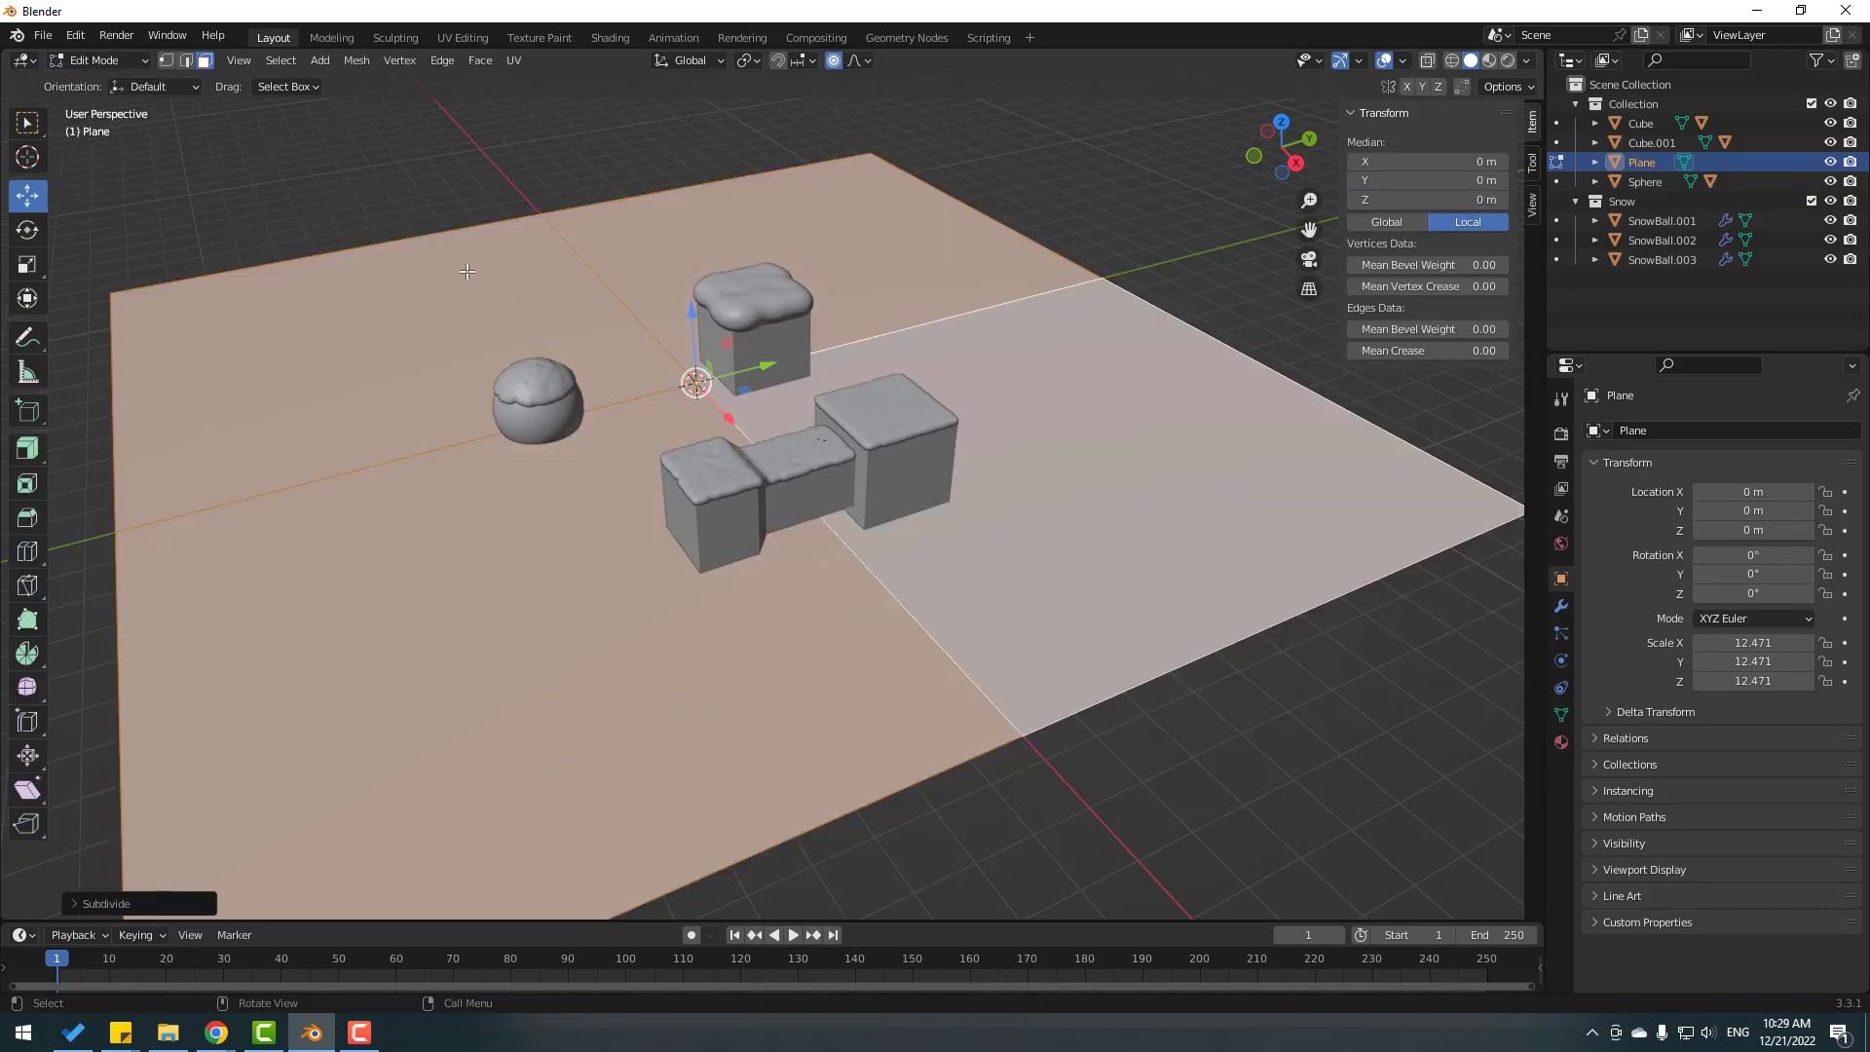
right_click(409, 273)
left_click(436, 276)
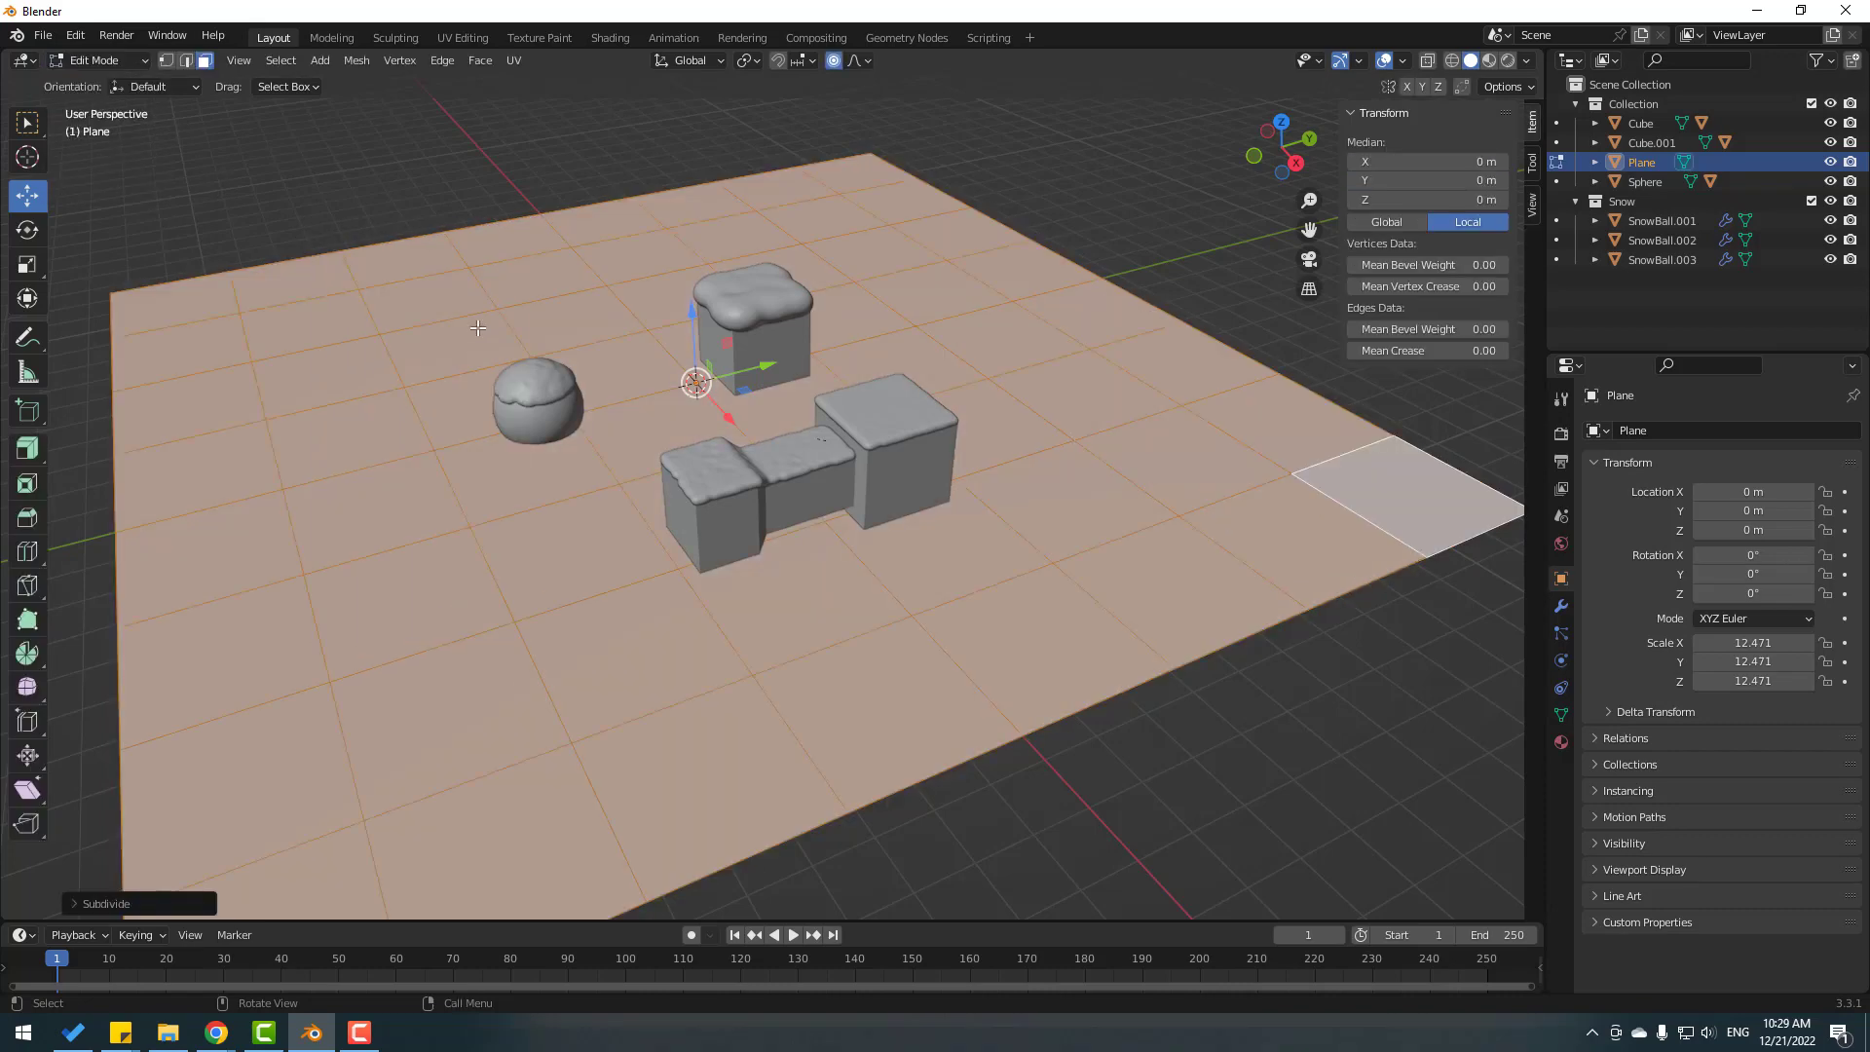
scroll(478, 328, "down", 2)
middle_click_drag(575, 331, 582, 357)
right_click(588, 359)
left_click(588, 359)
scroll(575, 351, "up", 1)
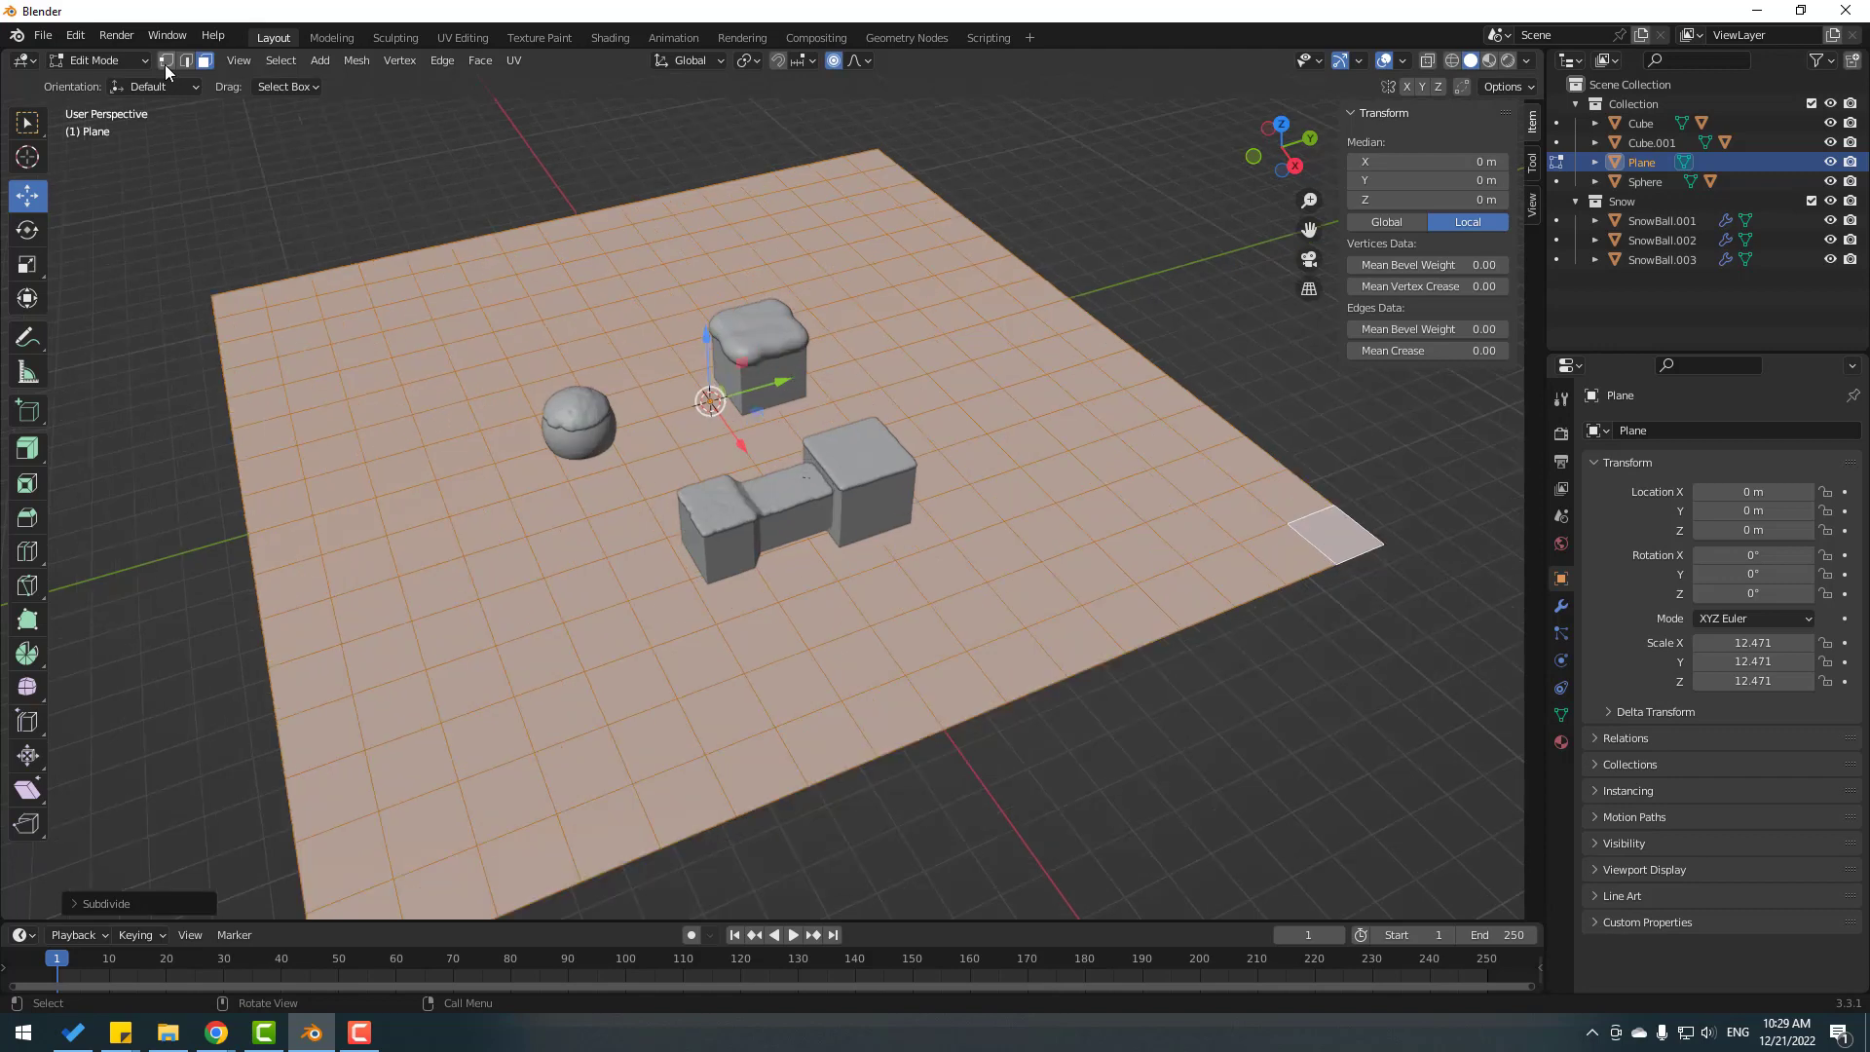
With vertex selection, box-select the irregular area of the plane's grid around the sphere and the cubes
left_click(165, 64)
middle_click_drag(616, 454, 637, 451)
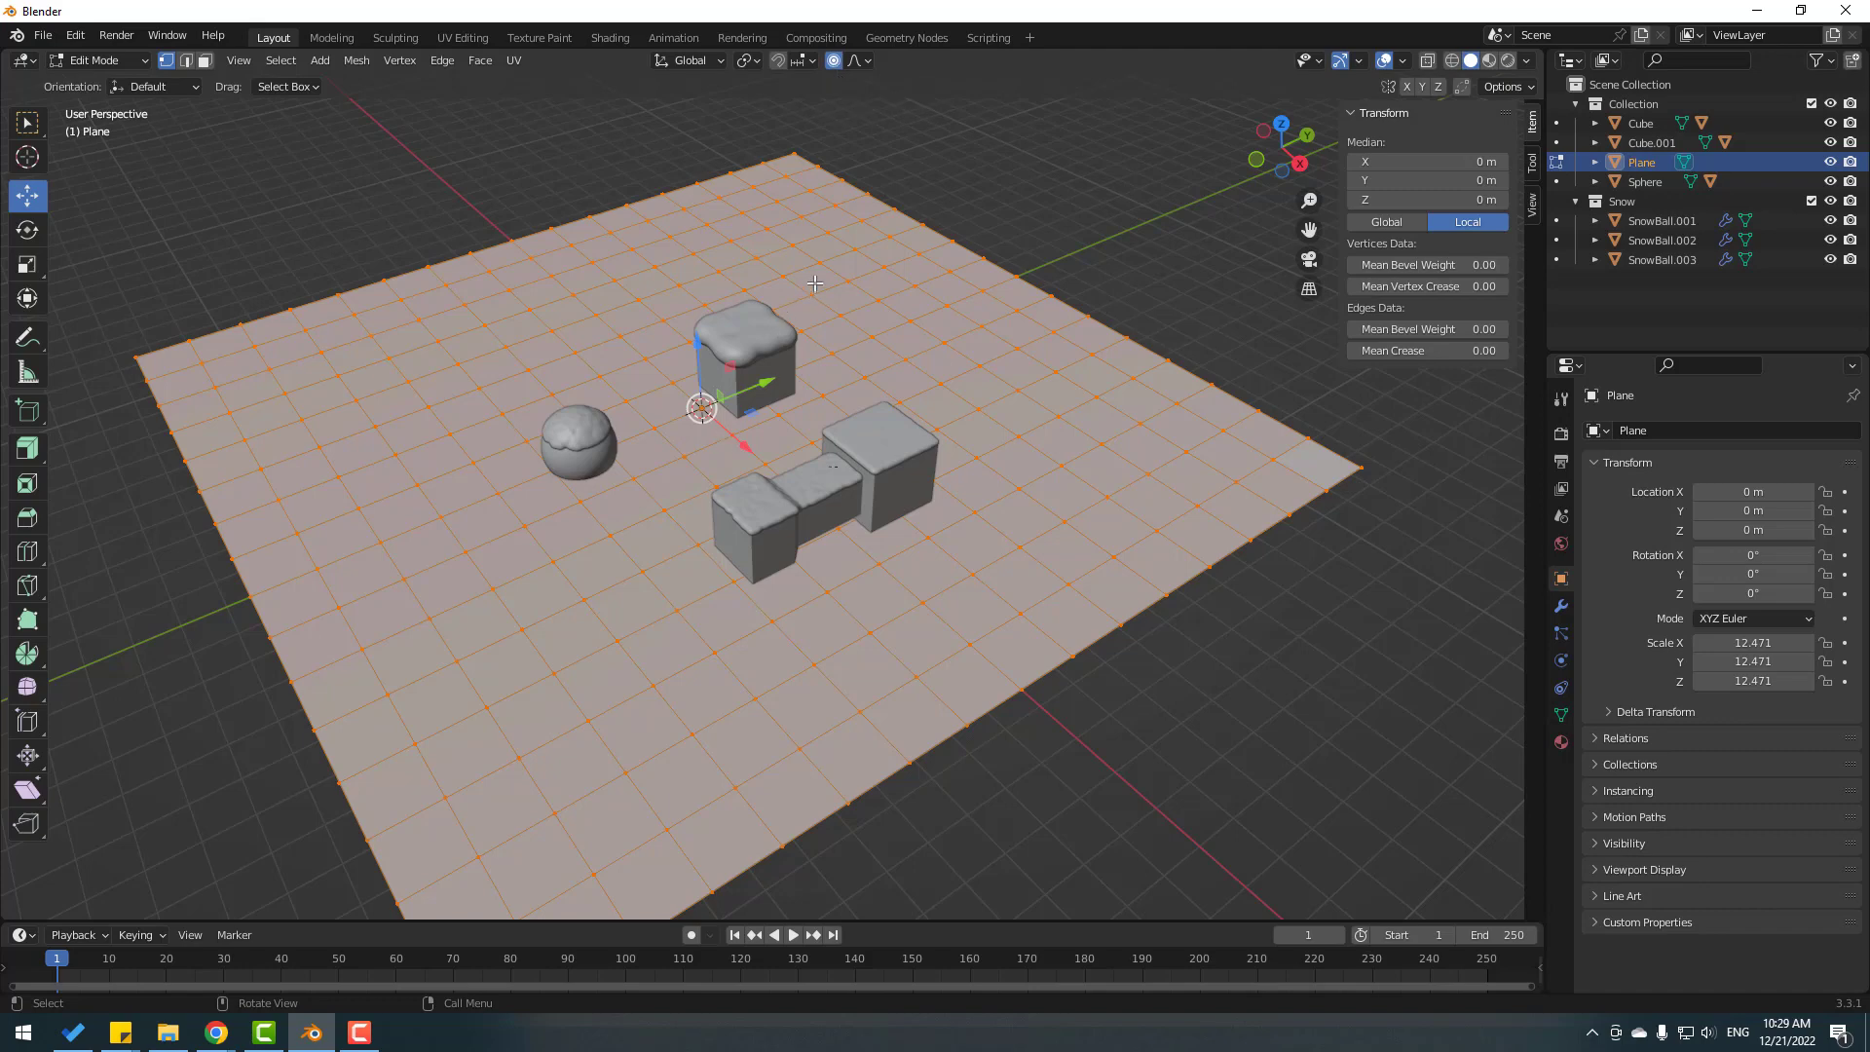
left_click_drag(814, 283, 495, 603)
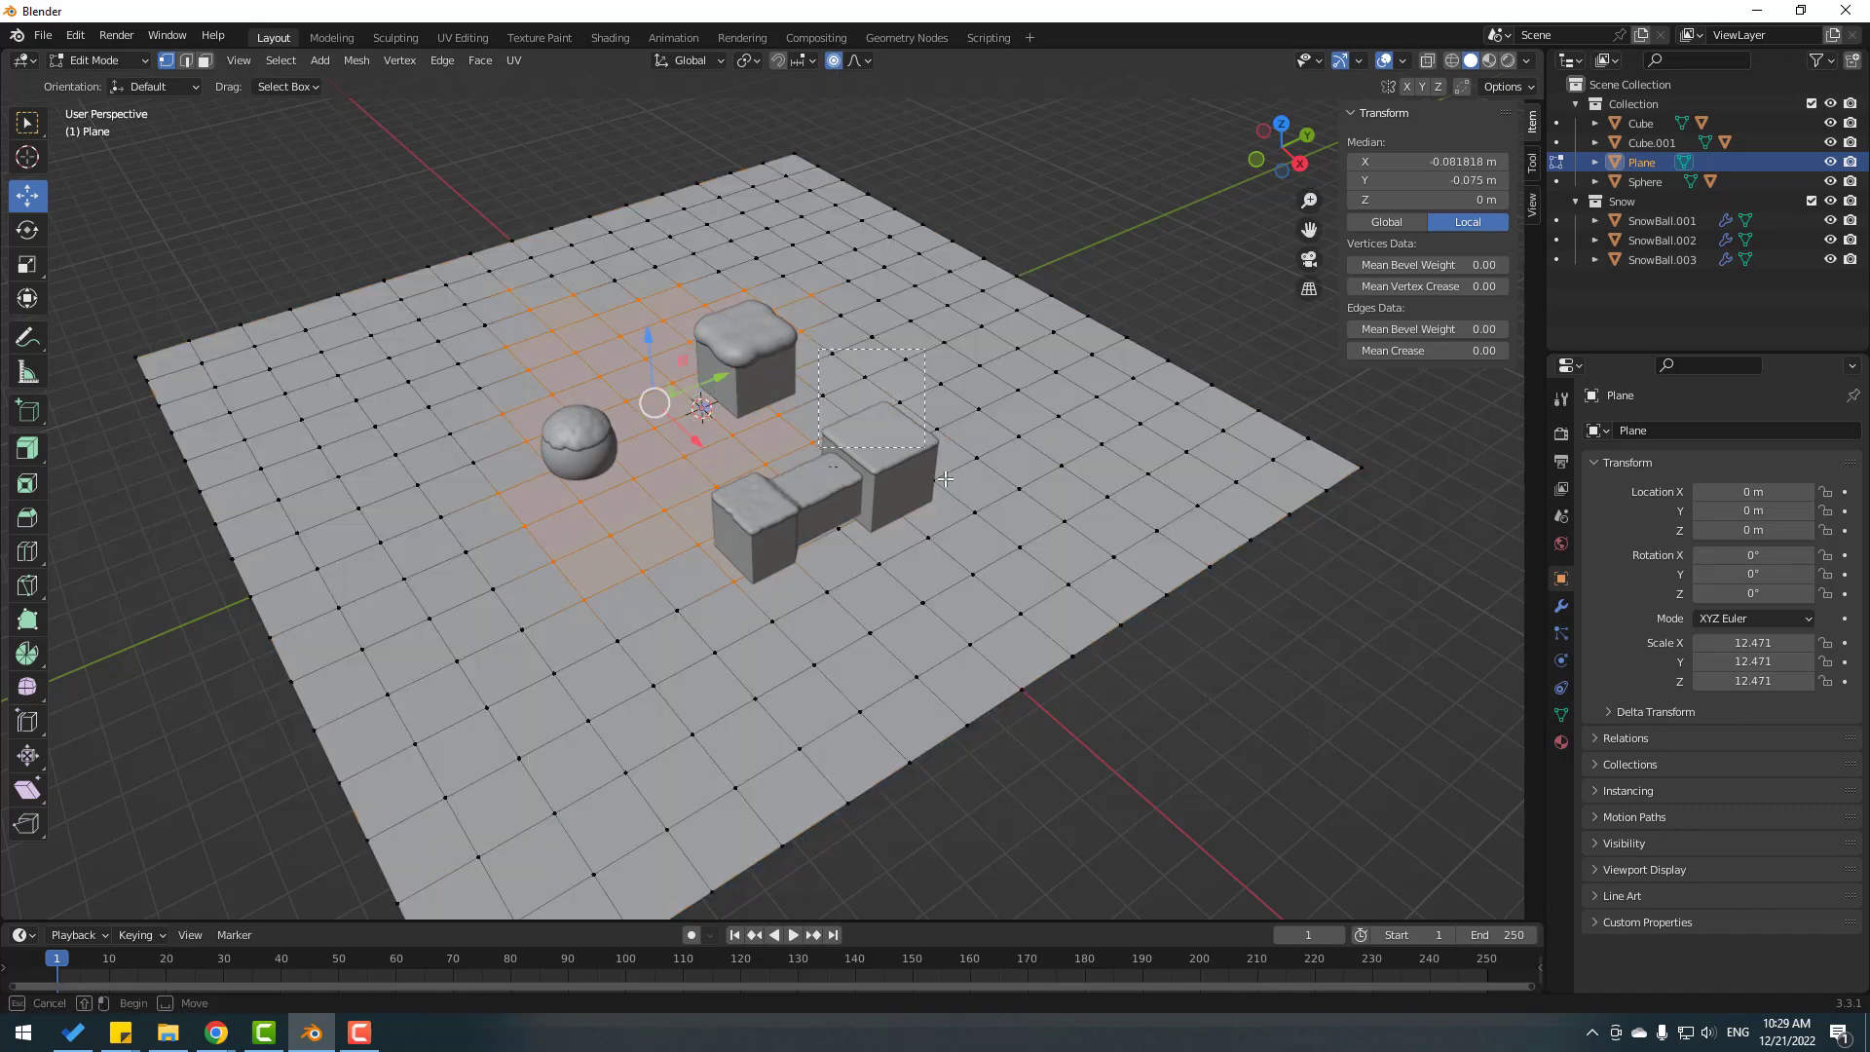
left_click_drag(865, 454, 936, 491, "shift")
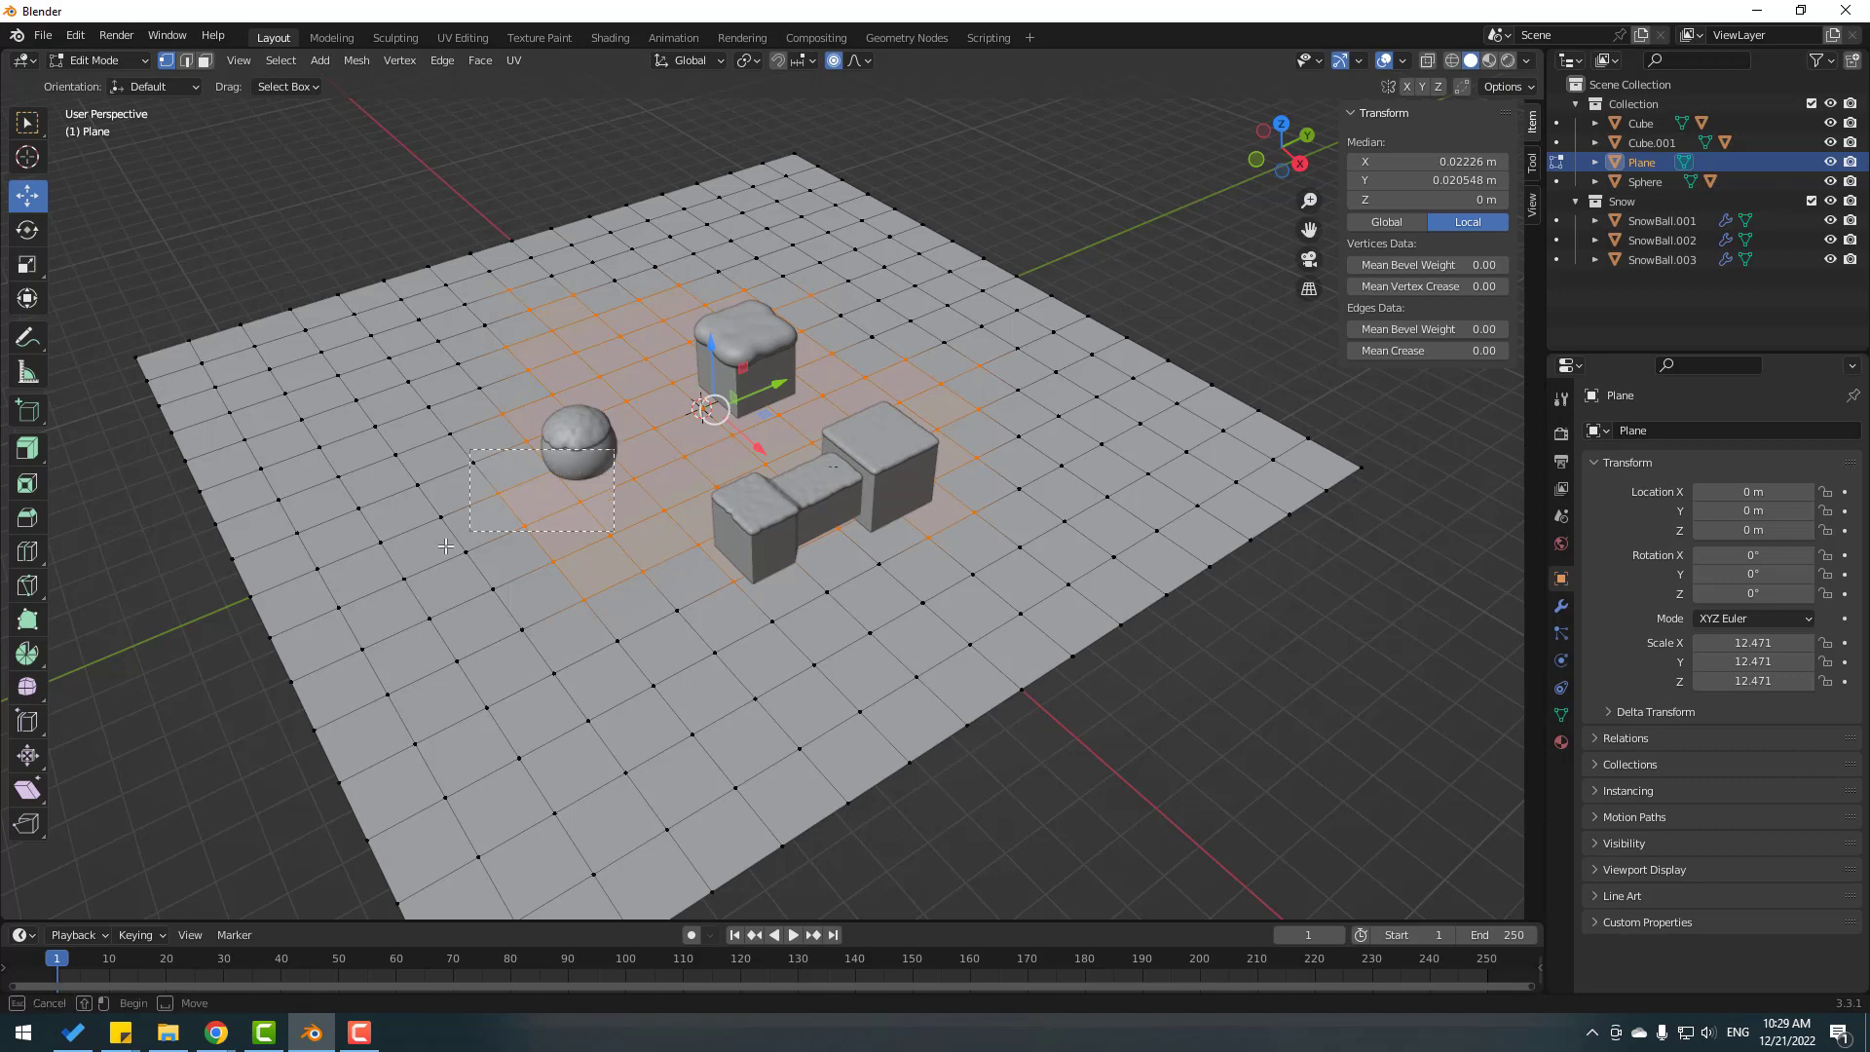
left_click_drag(619, 444, 411, 606, "shift")
left_click_drag(434, 415, 479, 447, "shift")
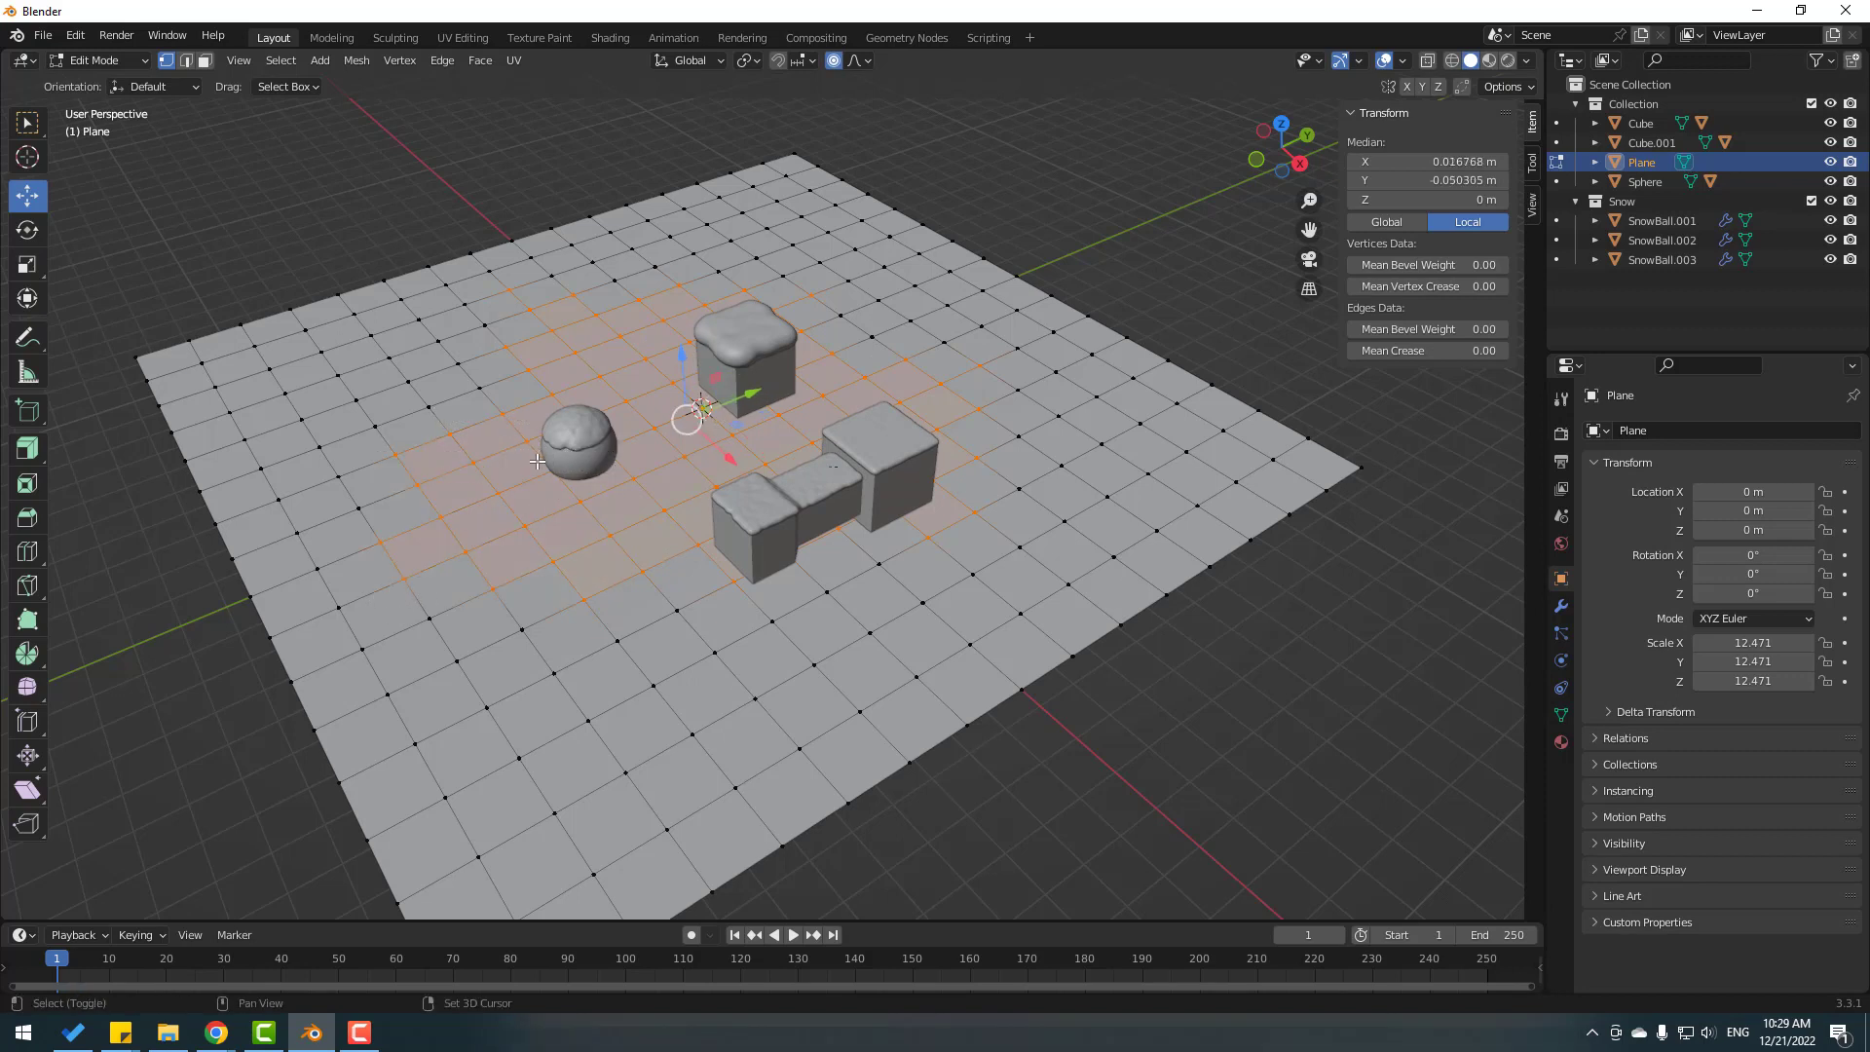
Return to Object Mode and add snow to the plane limited to its selected faces
left_click(100, 61)
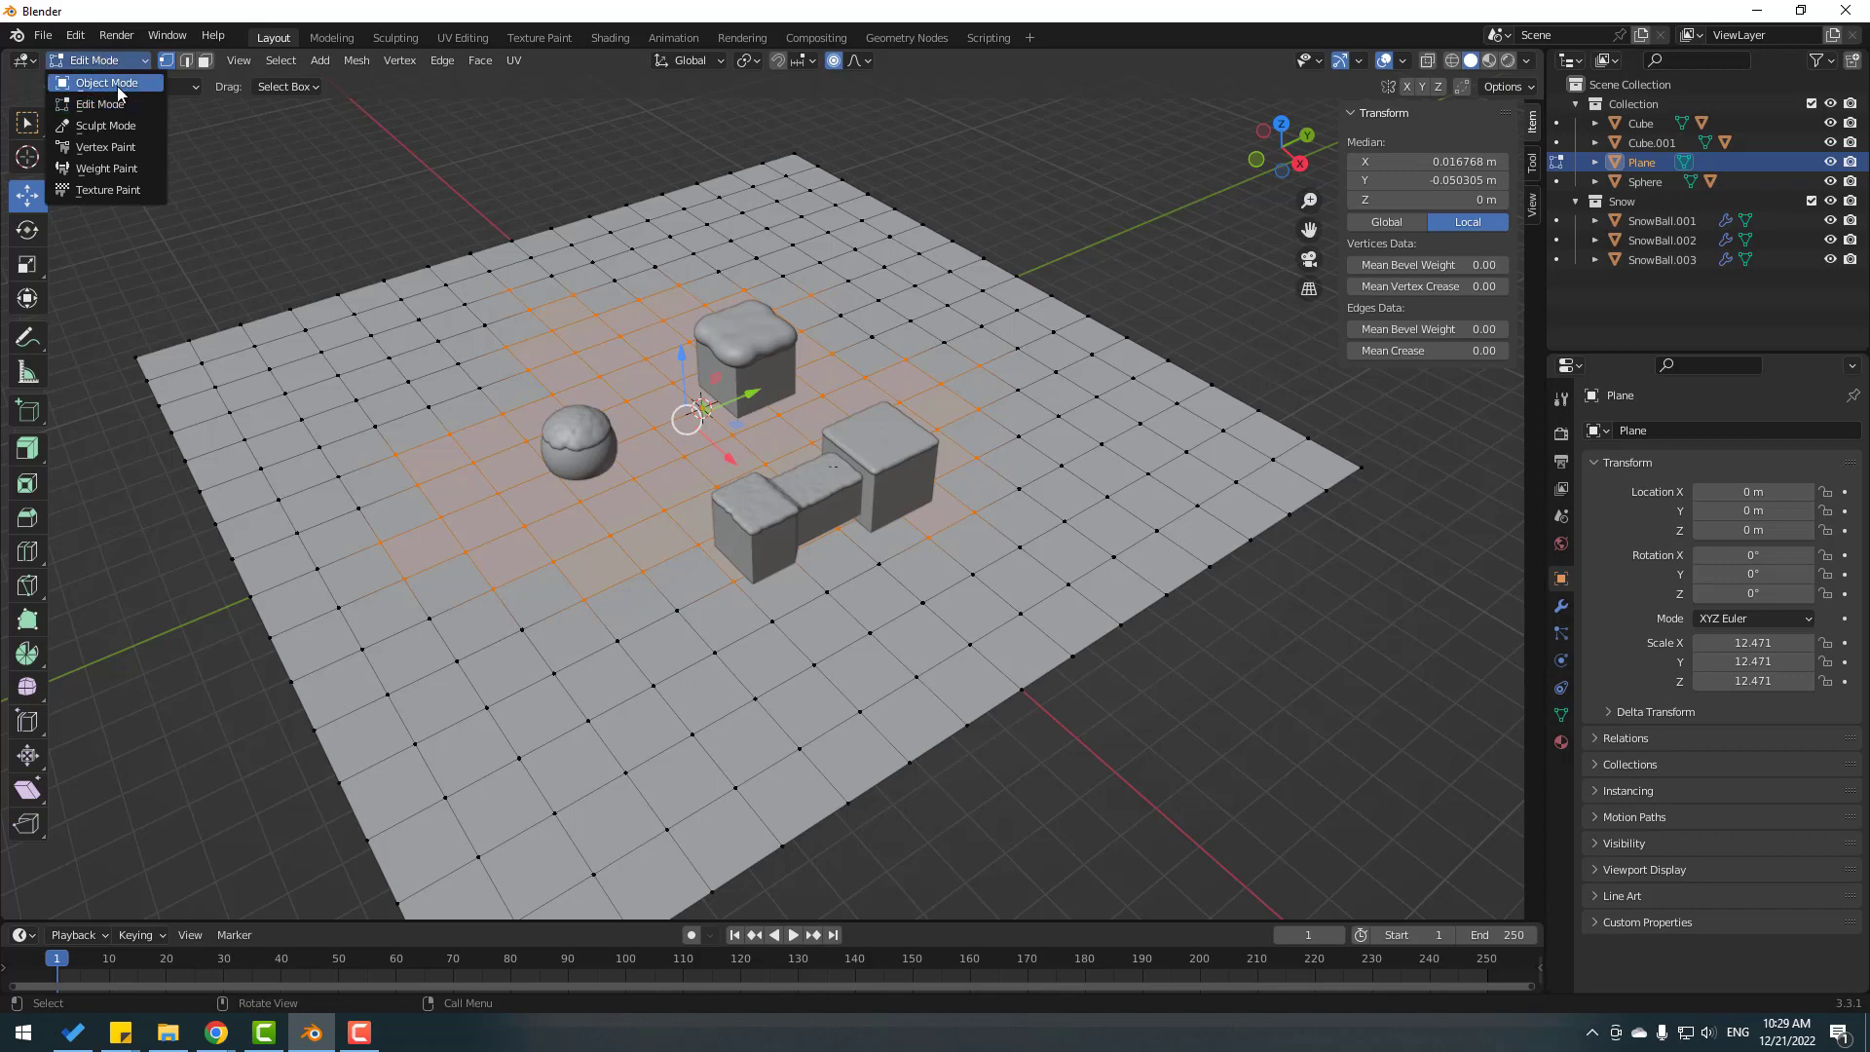
left_click(117, 86)
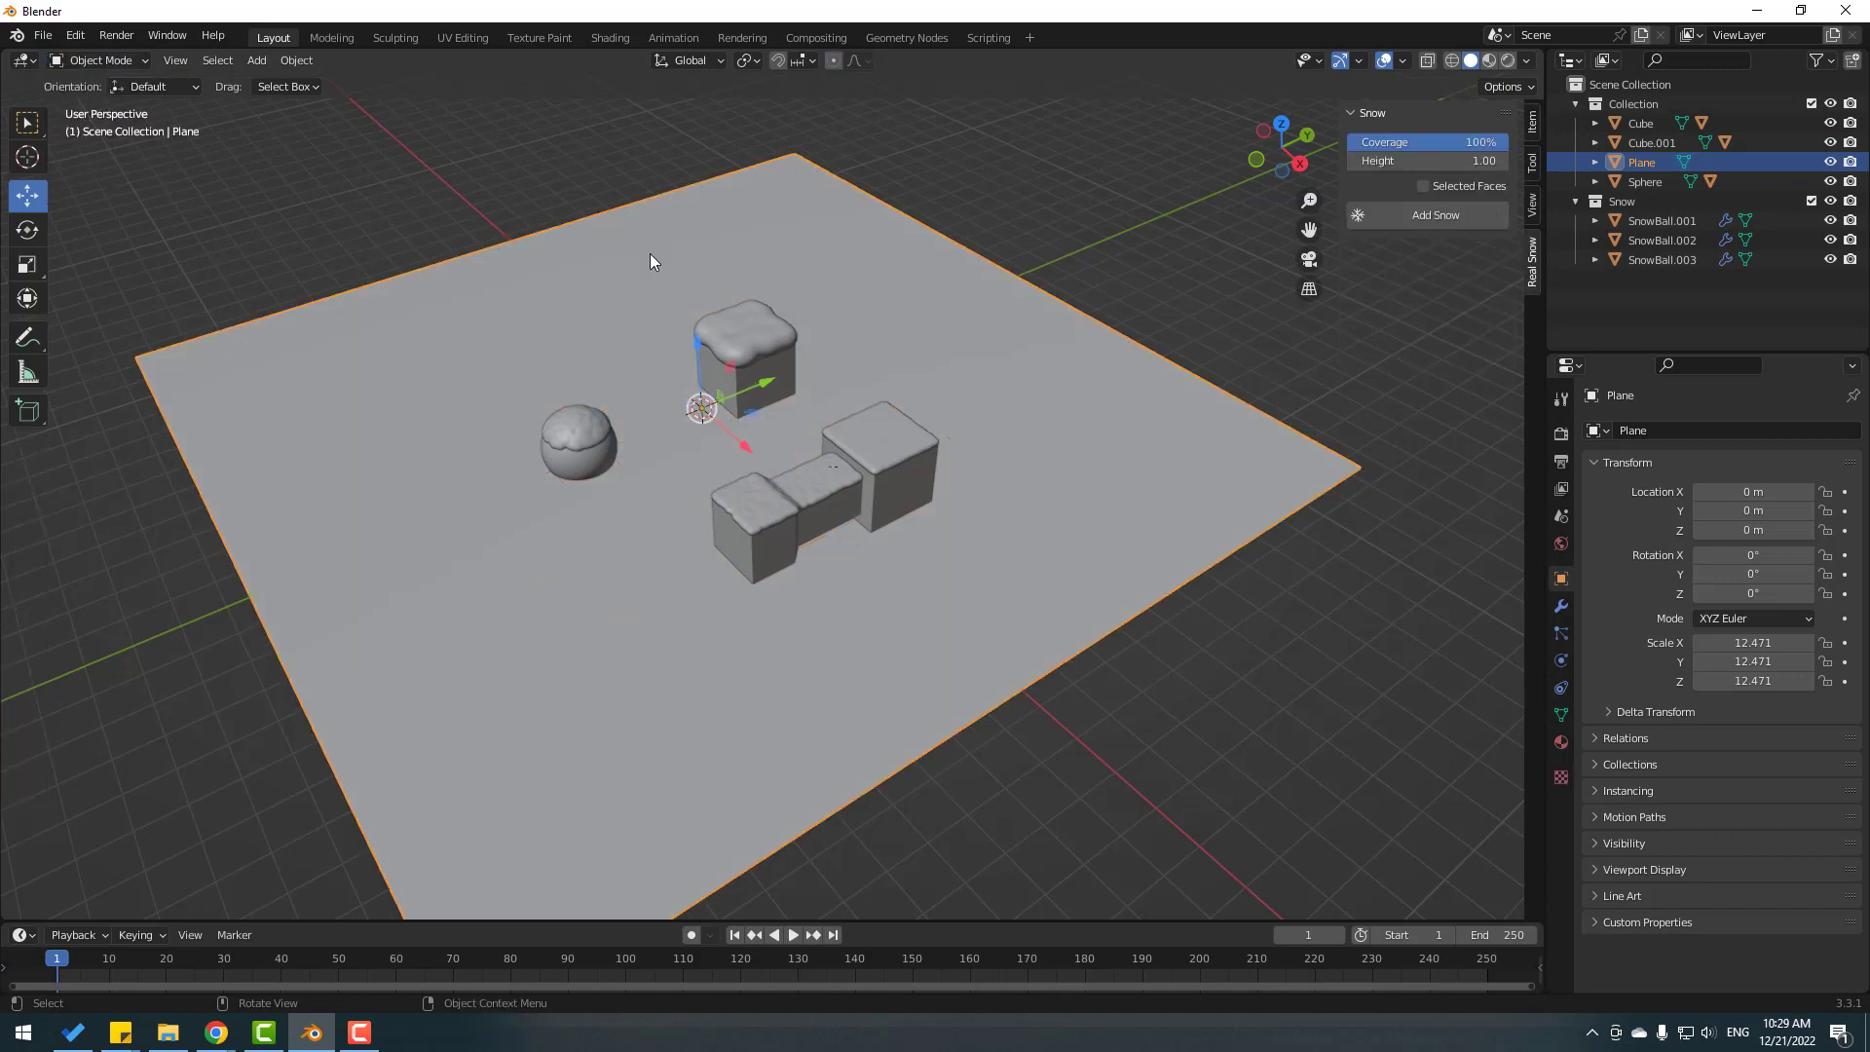
left_click(1422, 187)
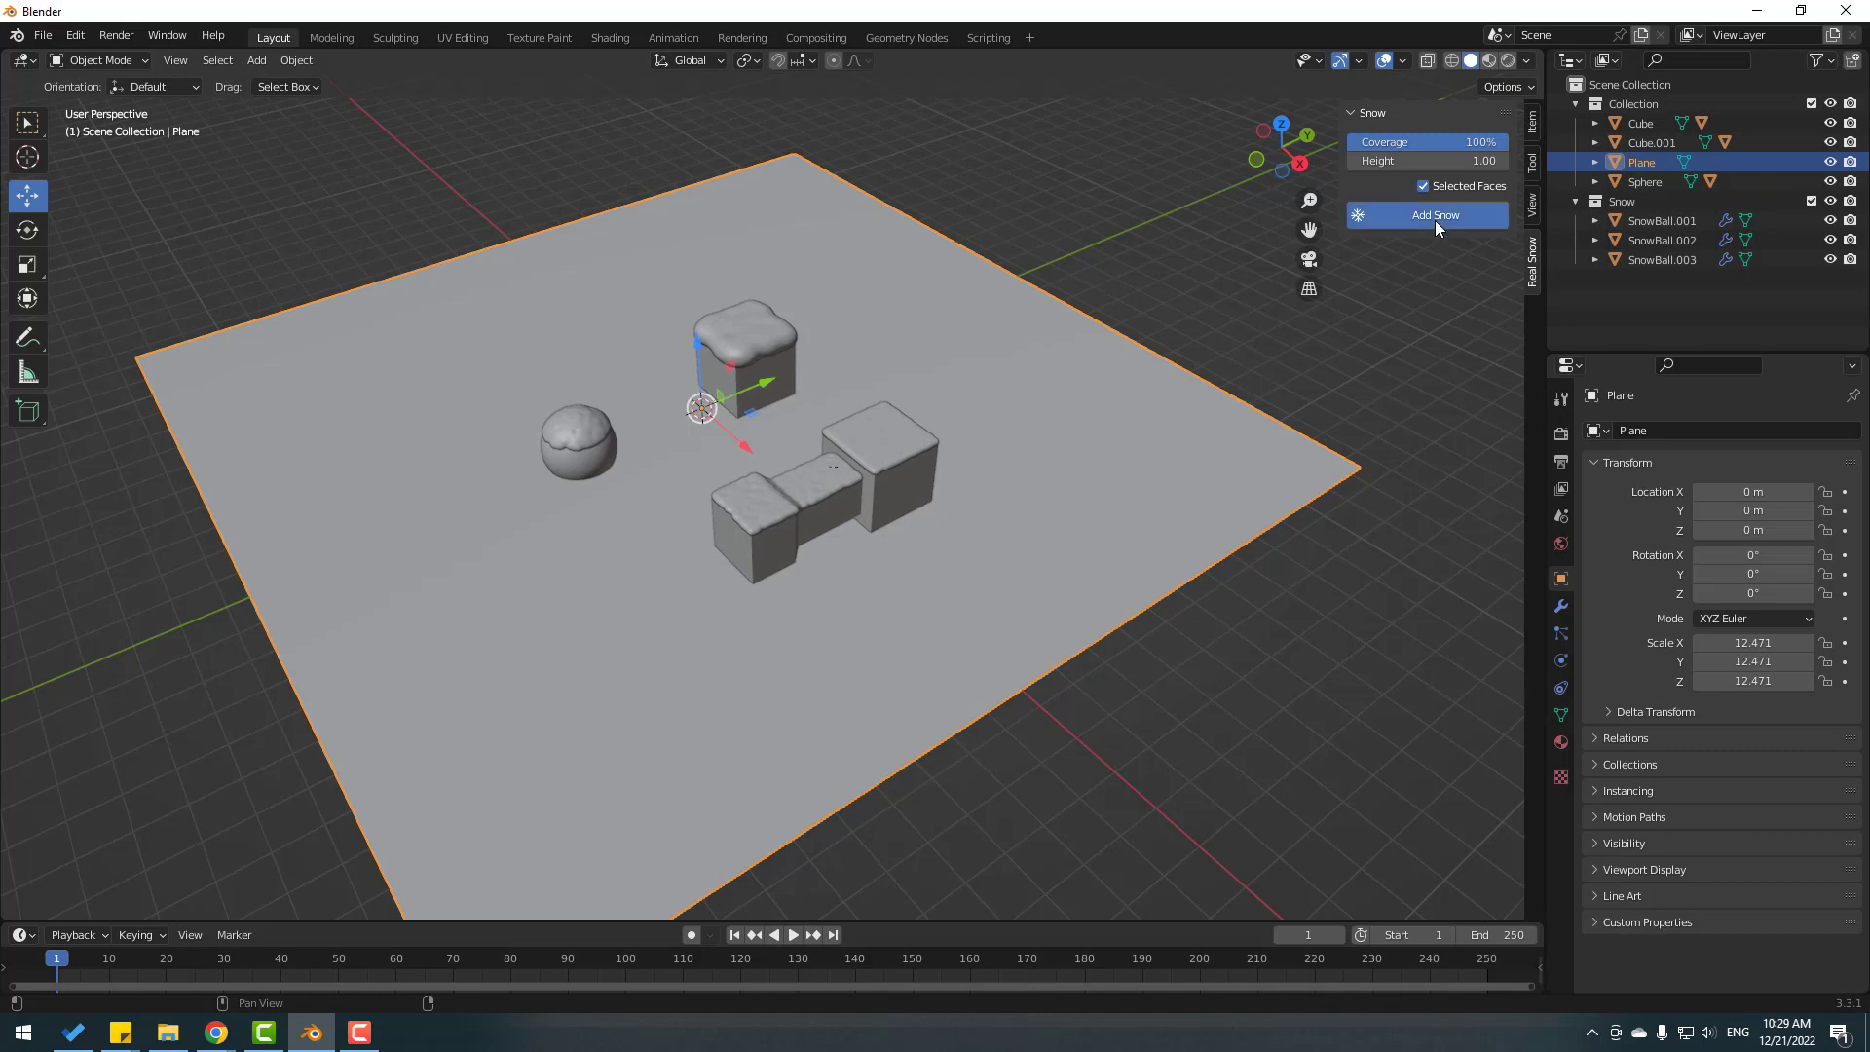
left_click(1434, 216)
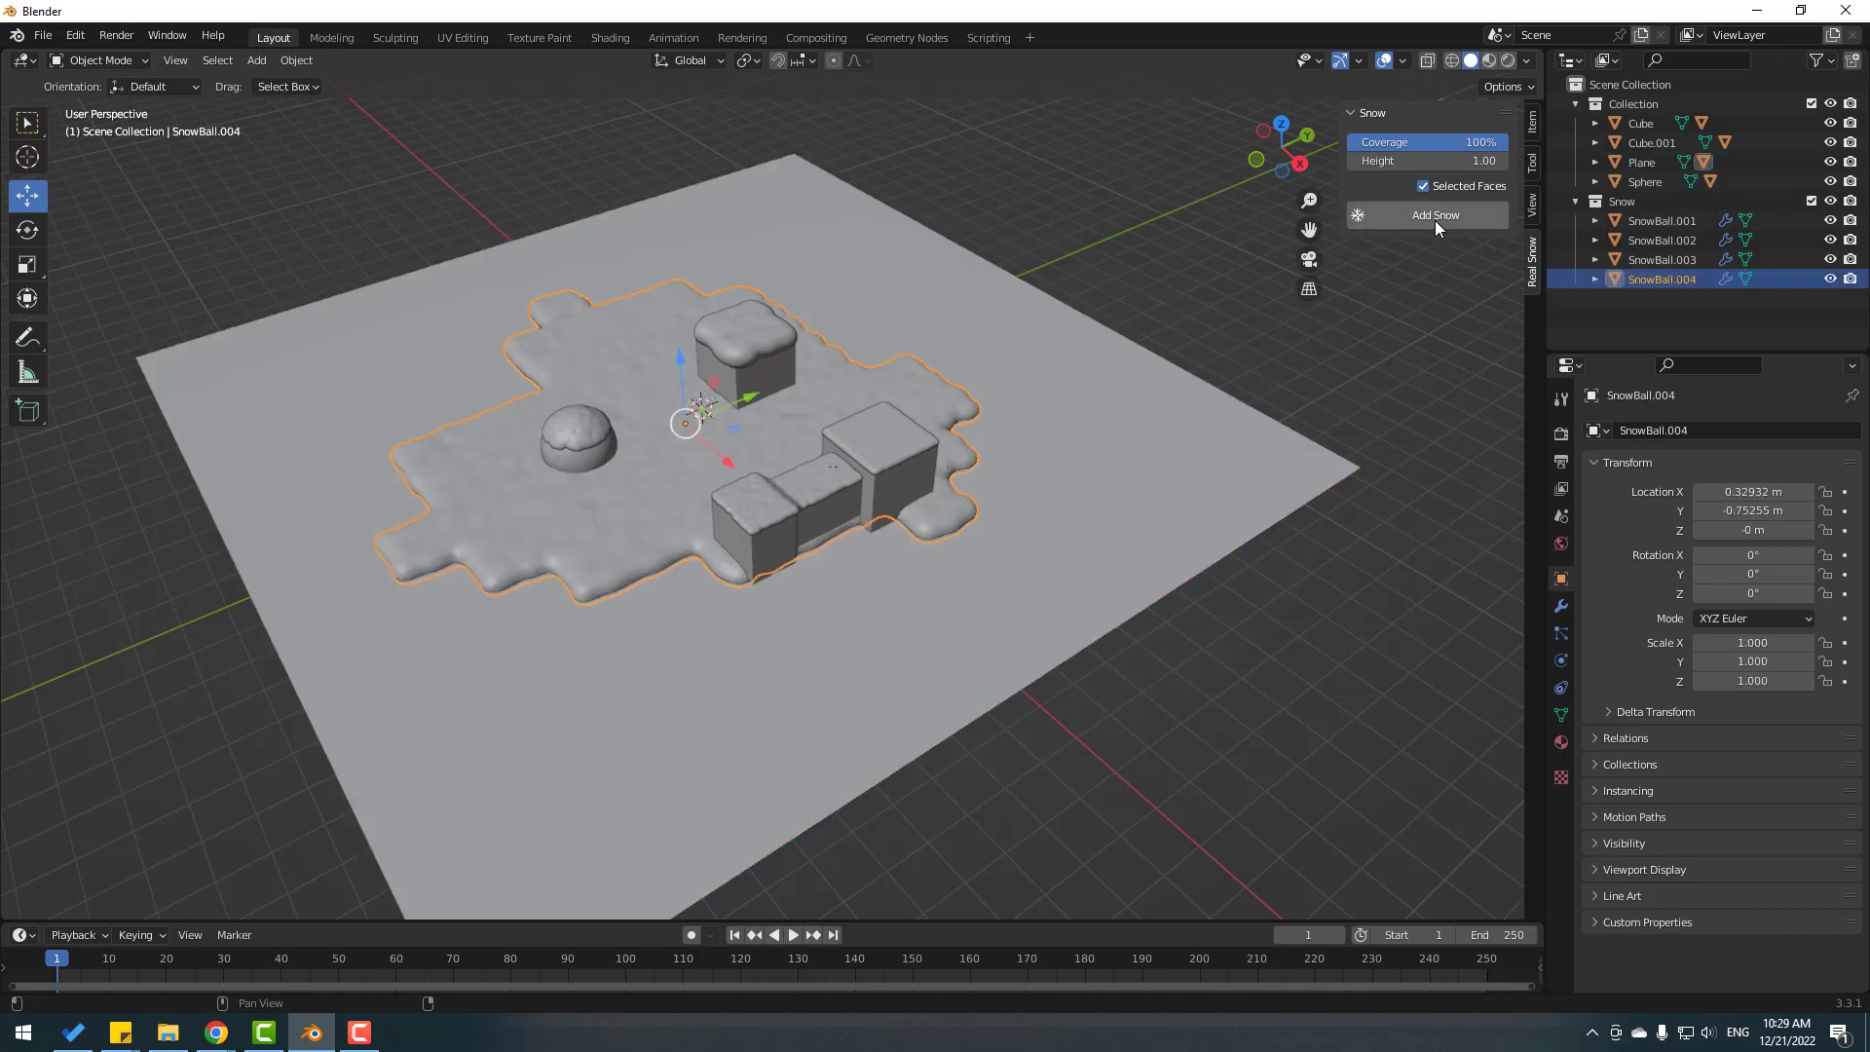
scroll(800, 411, "up", 6)
middle_click_drag(791, 426, 916, 415)
scroll(882, 364, "up", 2)
scroll(891, 411, "down", 2)
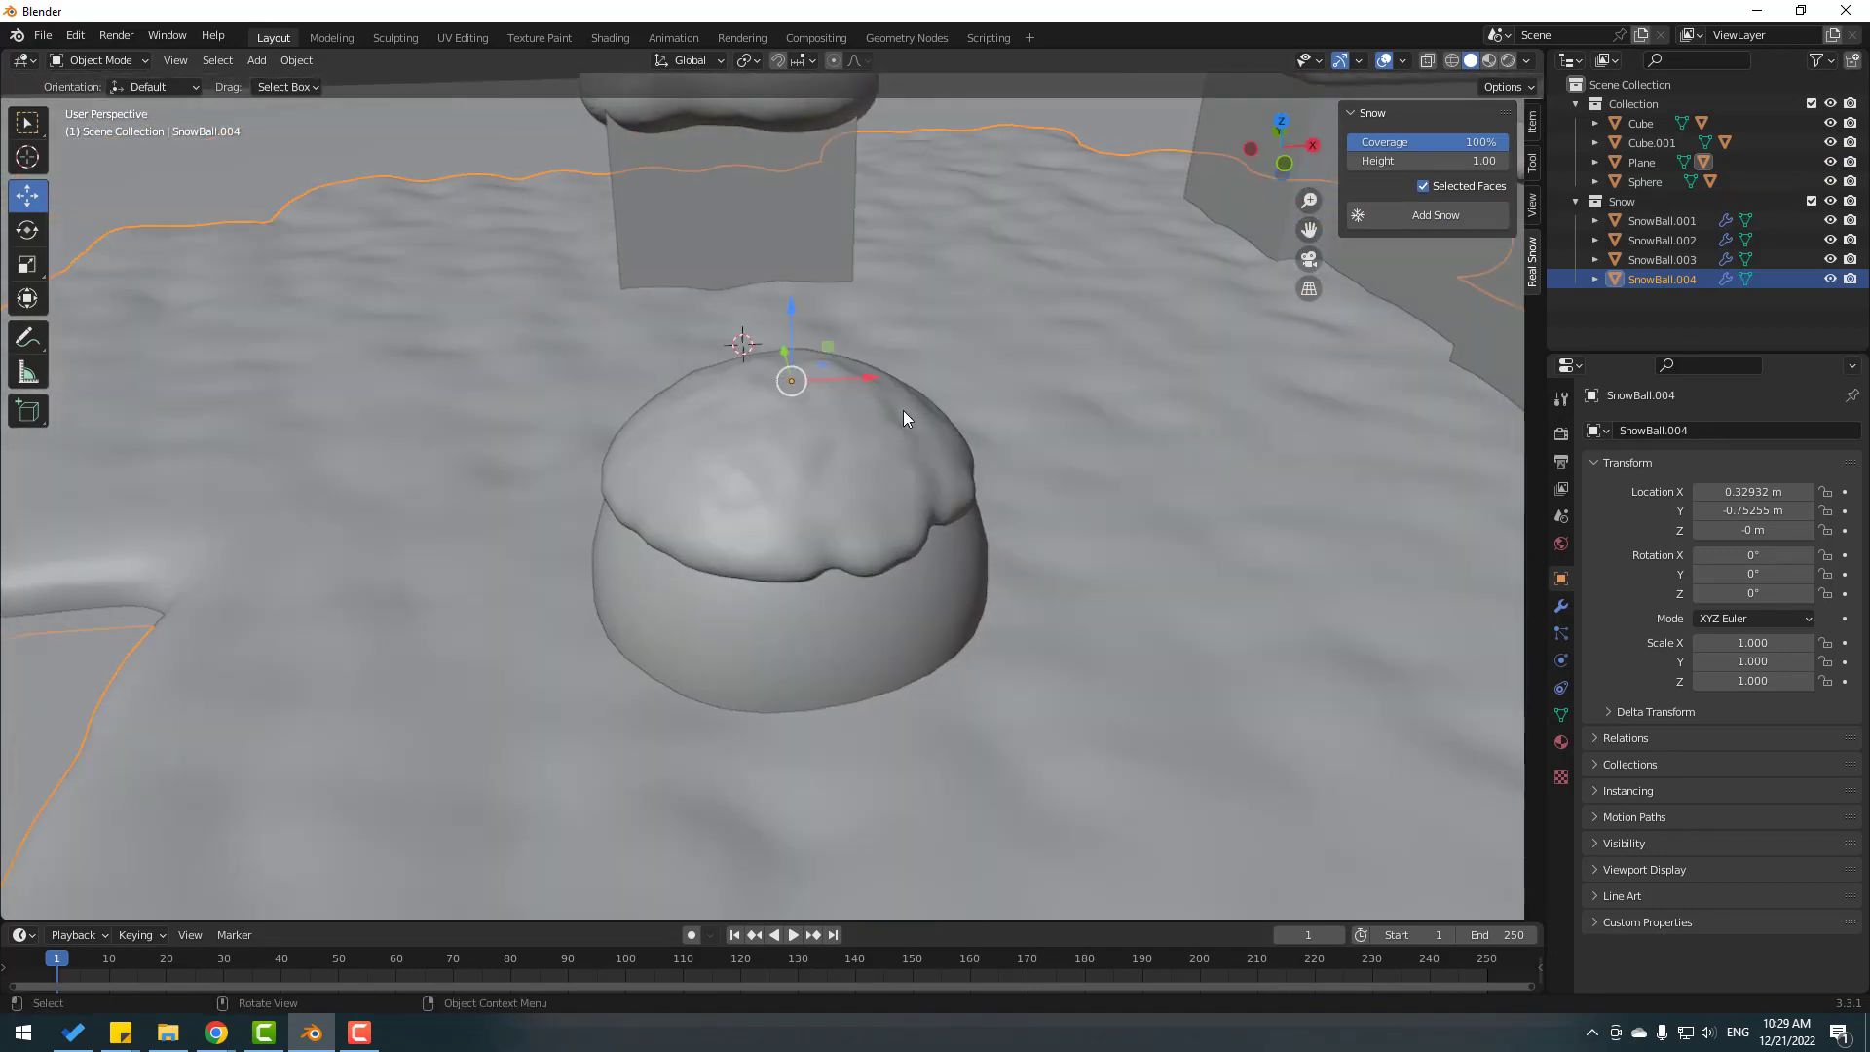